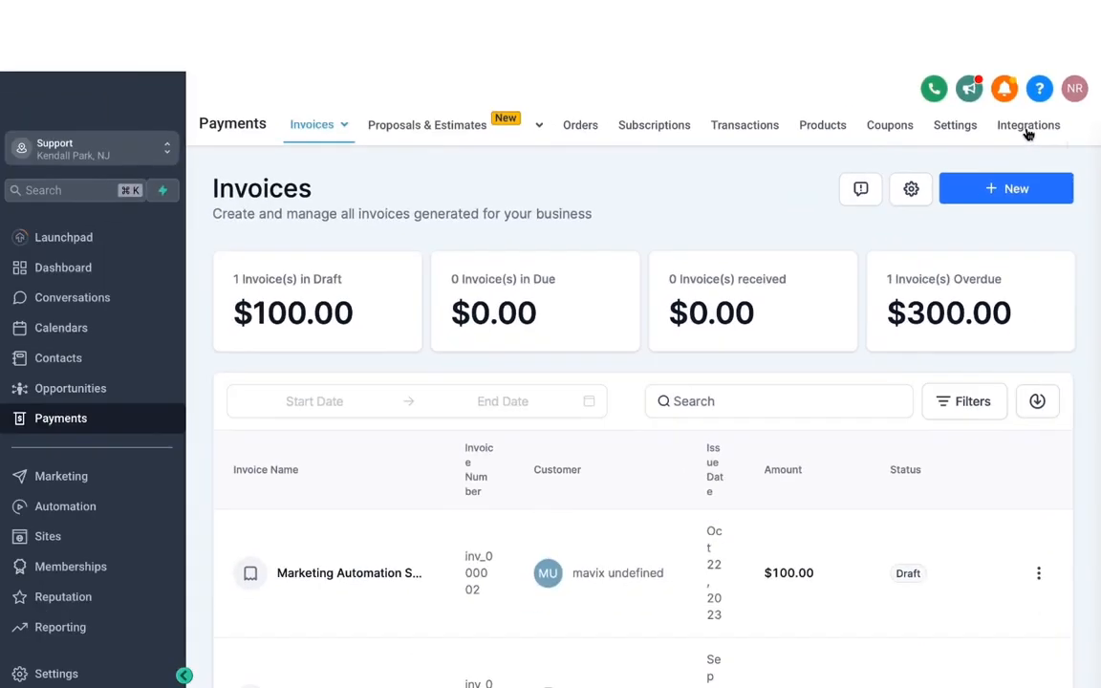
# Review the payment provider options on the Payments integrations page, including NMI, Authorize.net and Stripe.
pyautogui.click(1018, 148)
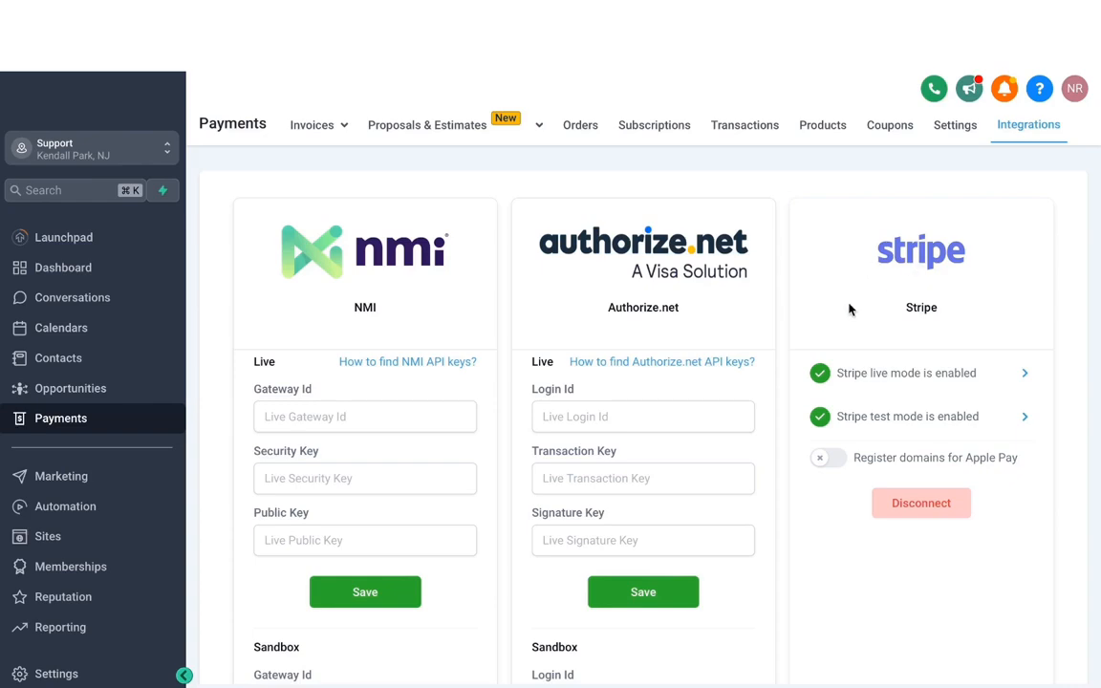
pyautogui.scroll(-4, 826, 310)
pyautogui.scroll(1, 817, 251)
pyautogui.scroll(3, 817, 251)
pyautogui.moveTo(450, 127)
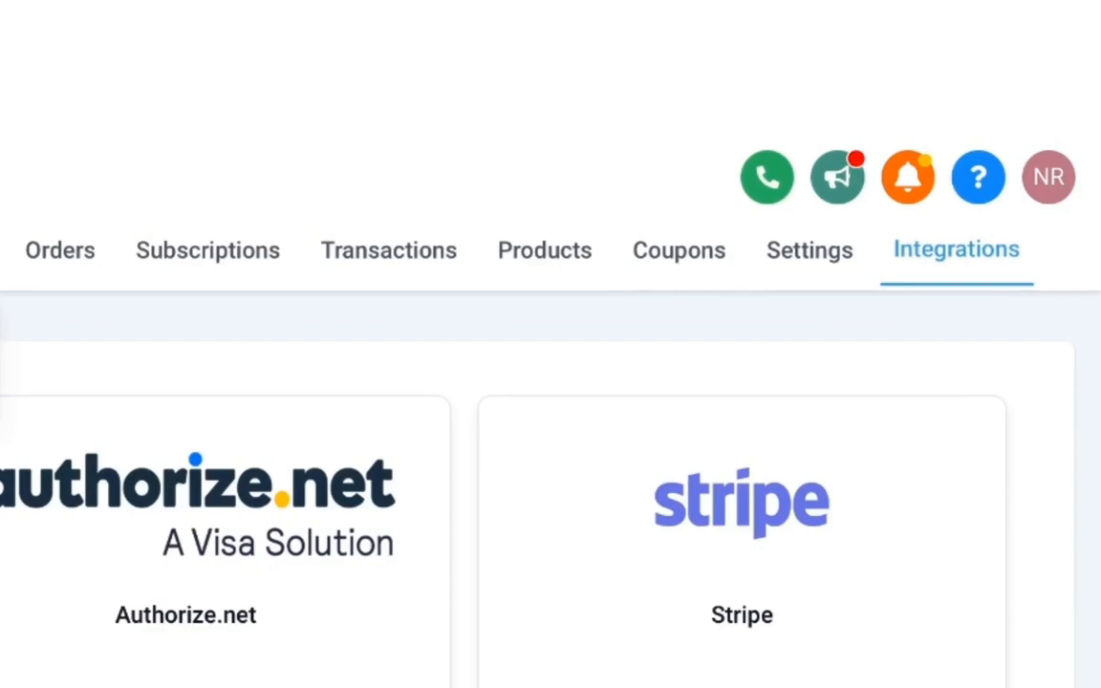
# Enable automatic sales receipts for payments in the payment settings and check the receipt prefix and start number fields.
pyautogui.click(808, 253)
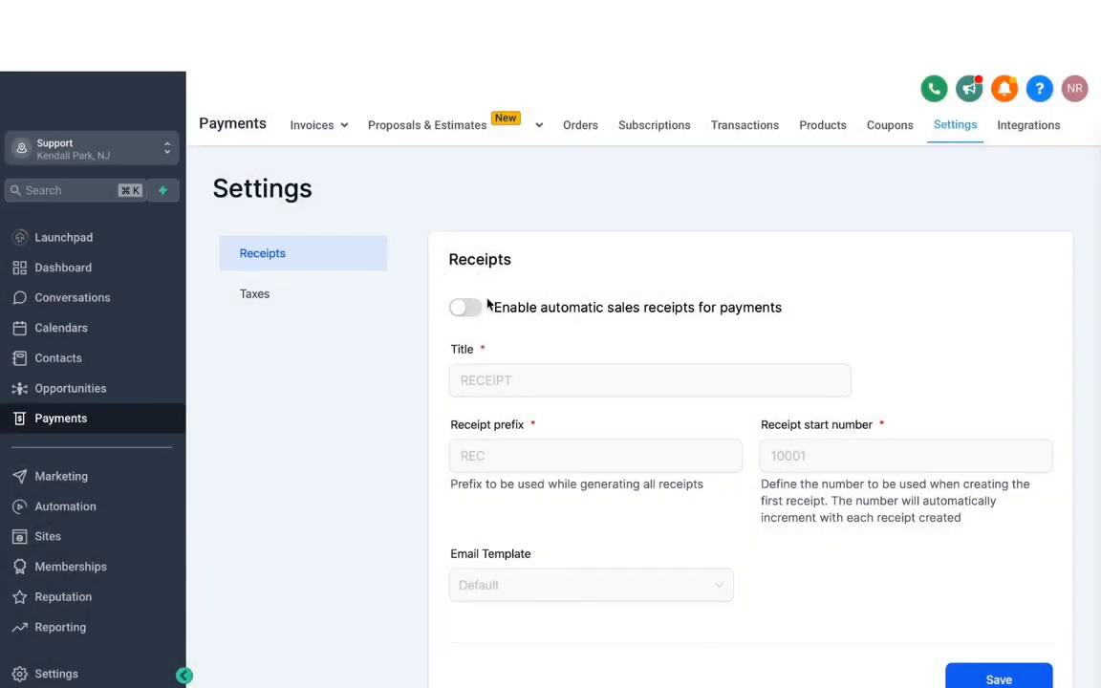
pyautogui.click(467, 308)
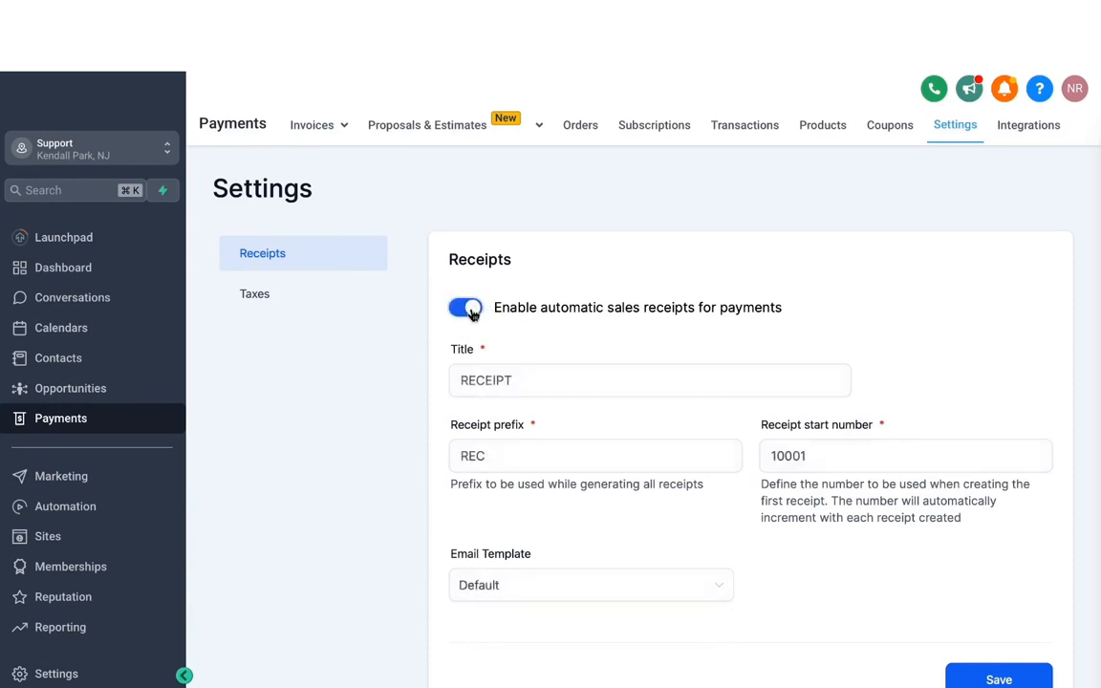
pyautogui.scroll(-1, 509, 408)
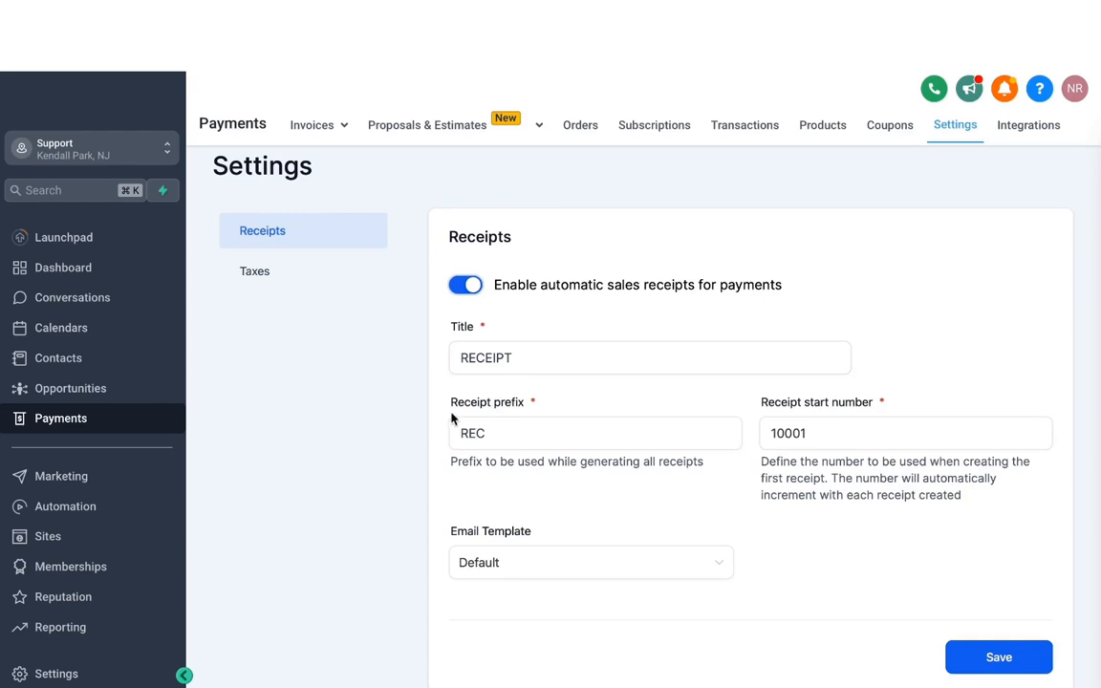
pyautogui.click(504, 430)
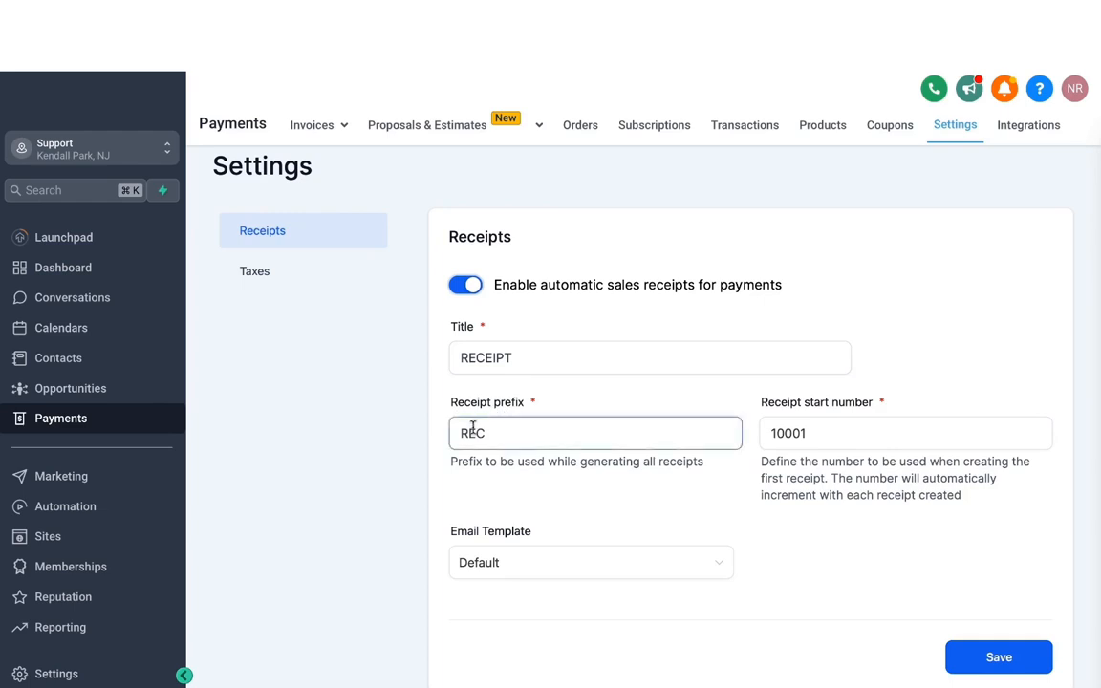
pyautogui.click(789, 423)
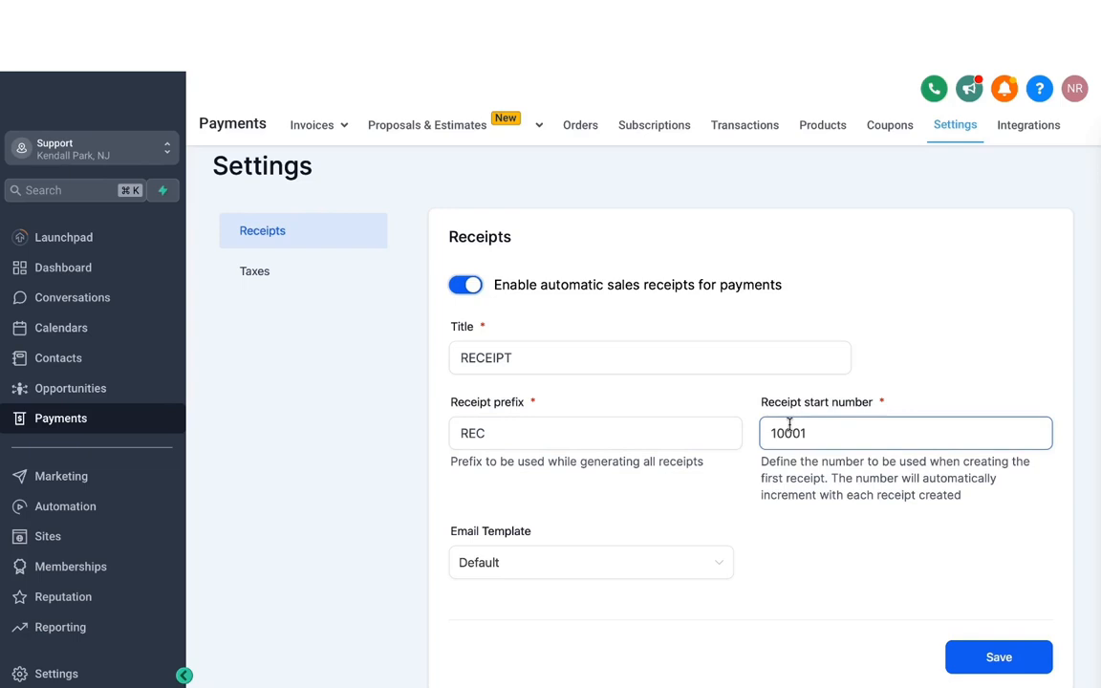
pyautogui.scroll(-1, 612, 435)
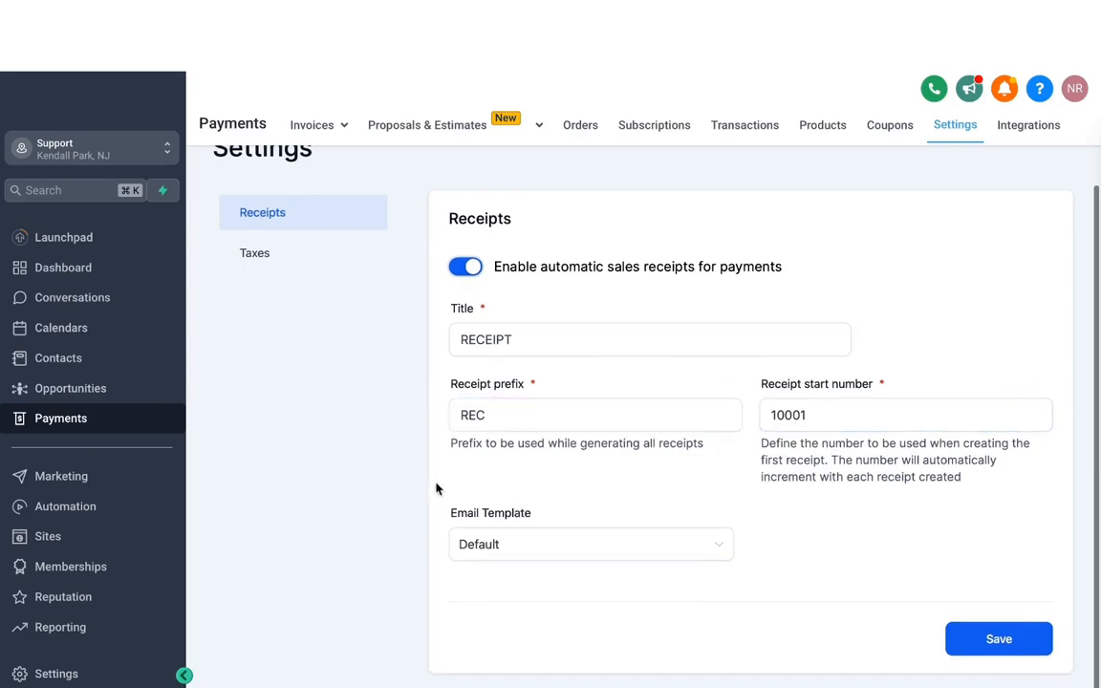
# Set the receipt email template to Pulse Marketing and save the receipt settings.
pyautogui.click(483, 543)
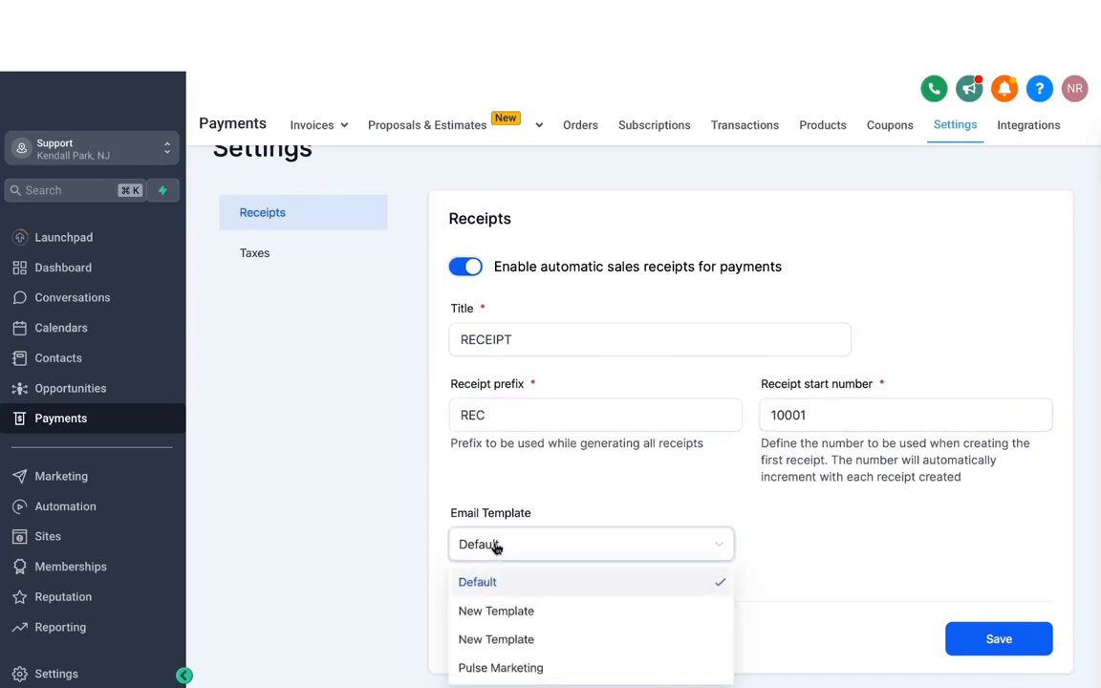
pyautogui.click(528, 519)
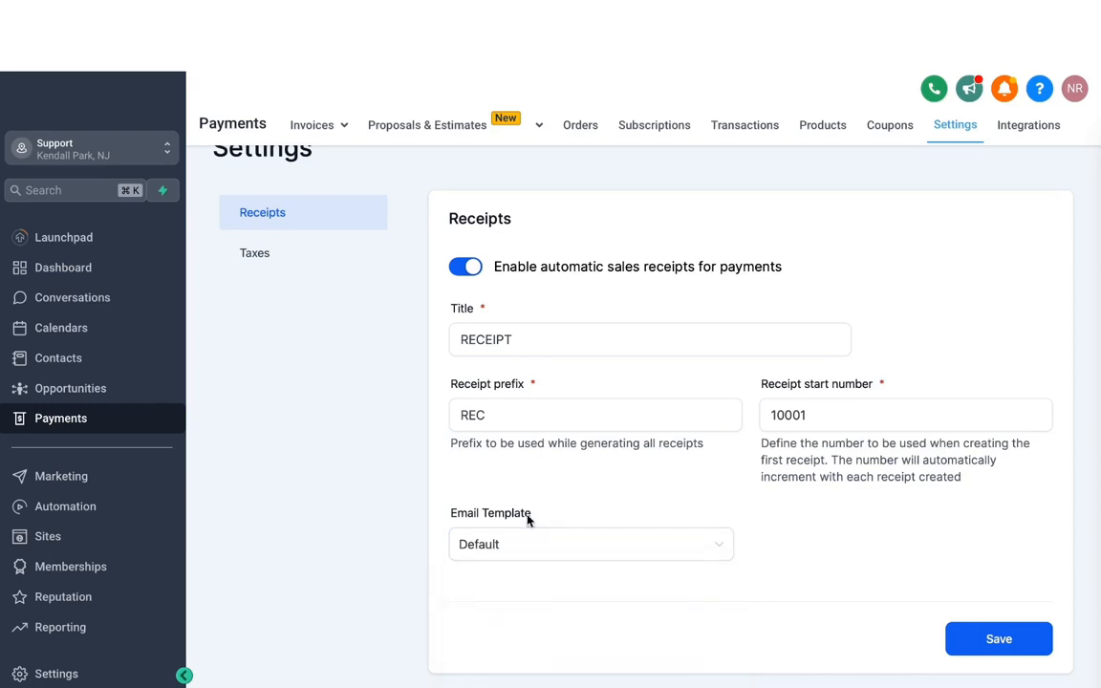
pyautogui.click(517, 532)
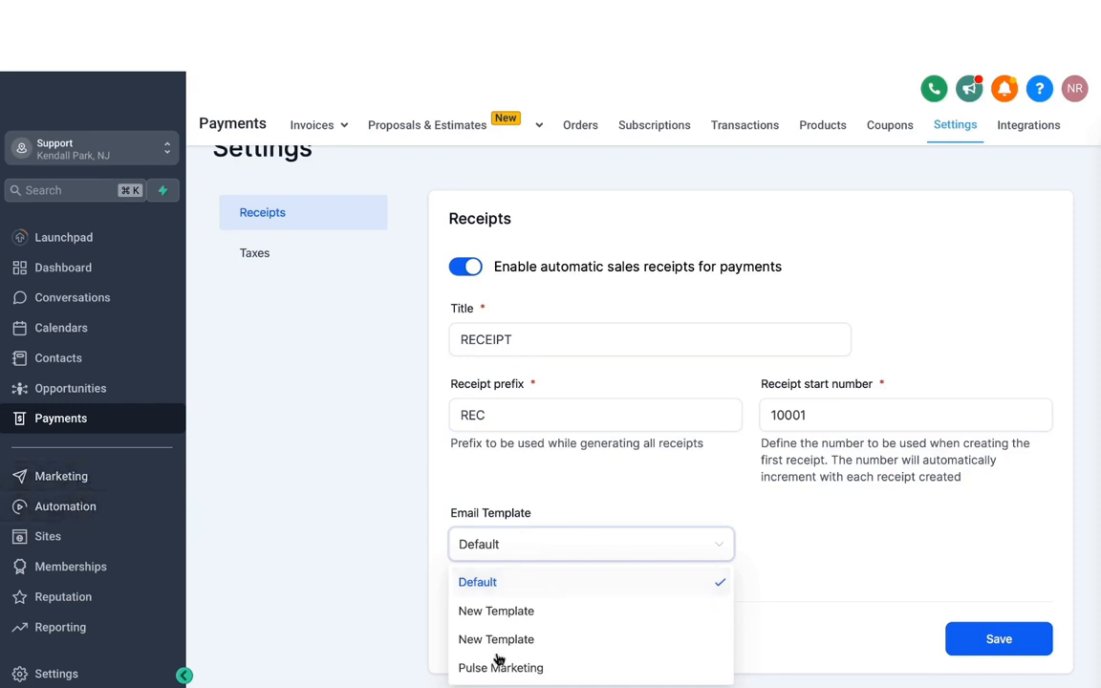
pyautogui.click(526, 668)
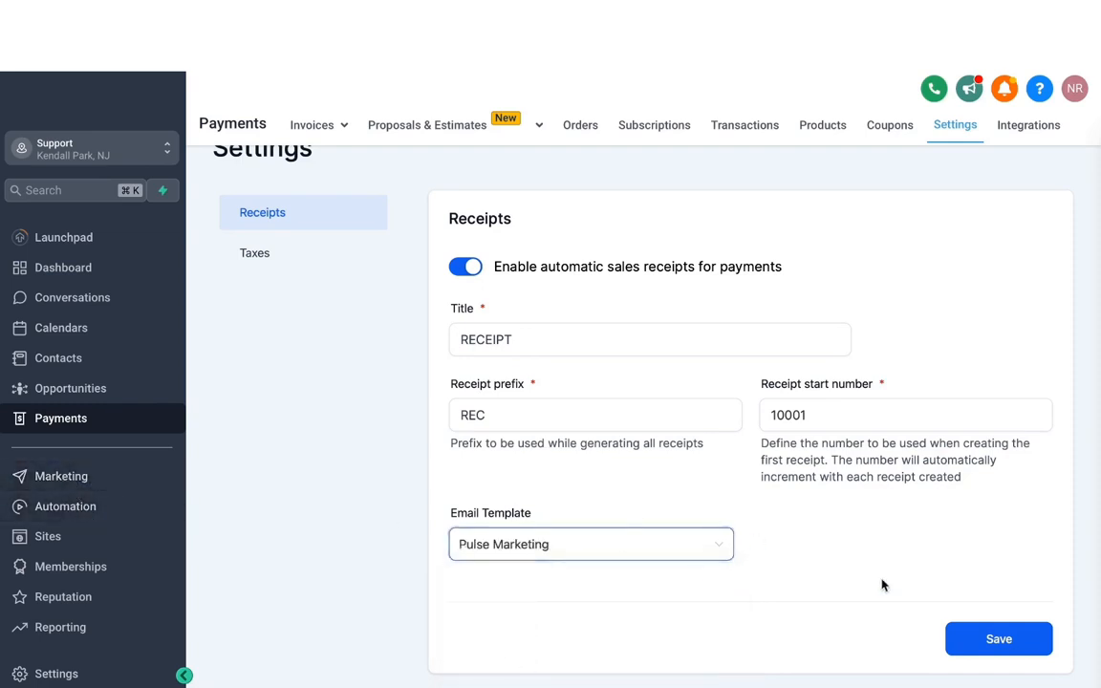
pyautogui.click(1000, 638)
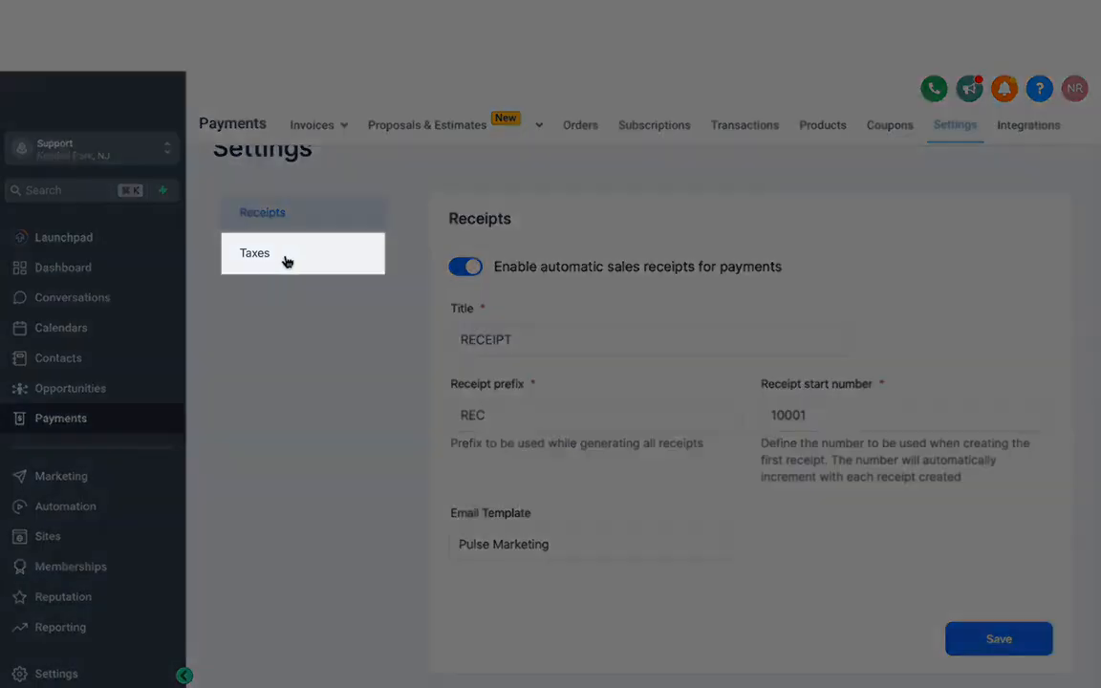
# Open the form for adding a tax in the payment tax settings and examine its fields.
pyautogui.click(263, 256)
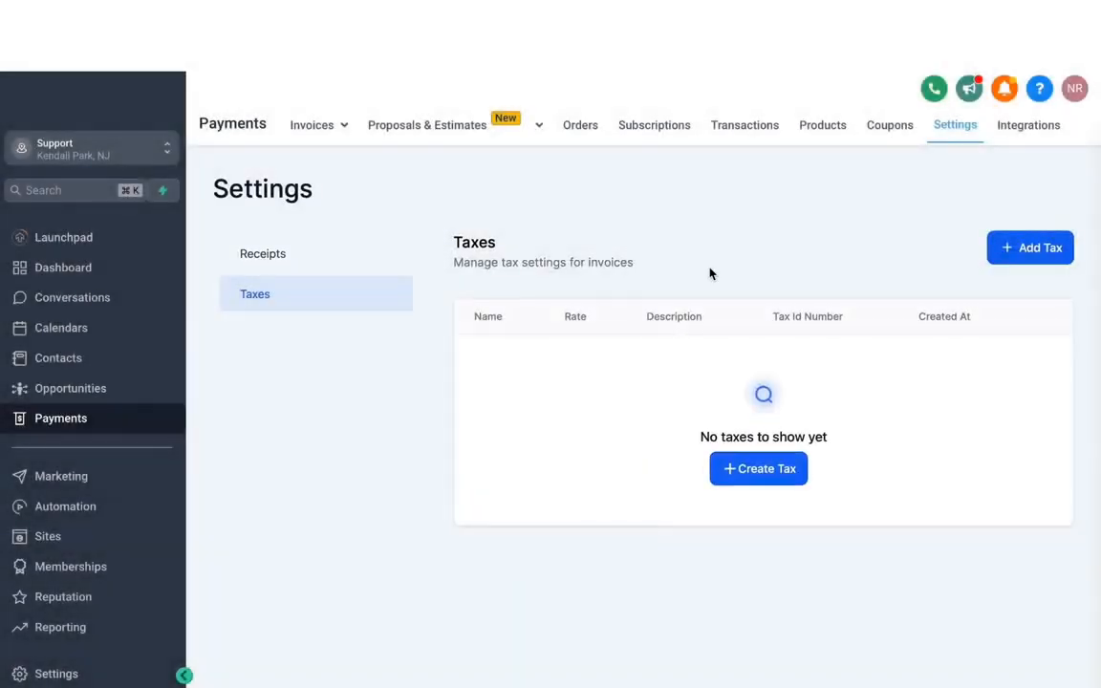
pyautogui.click(1038, 250)
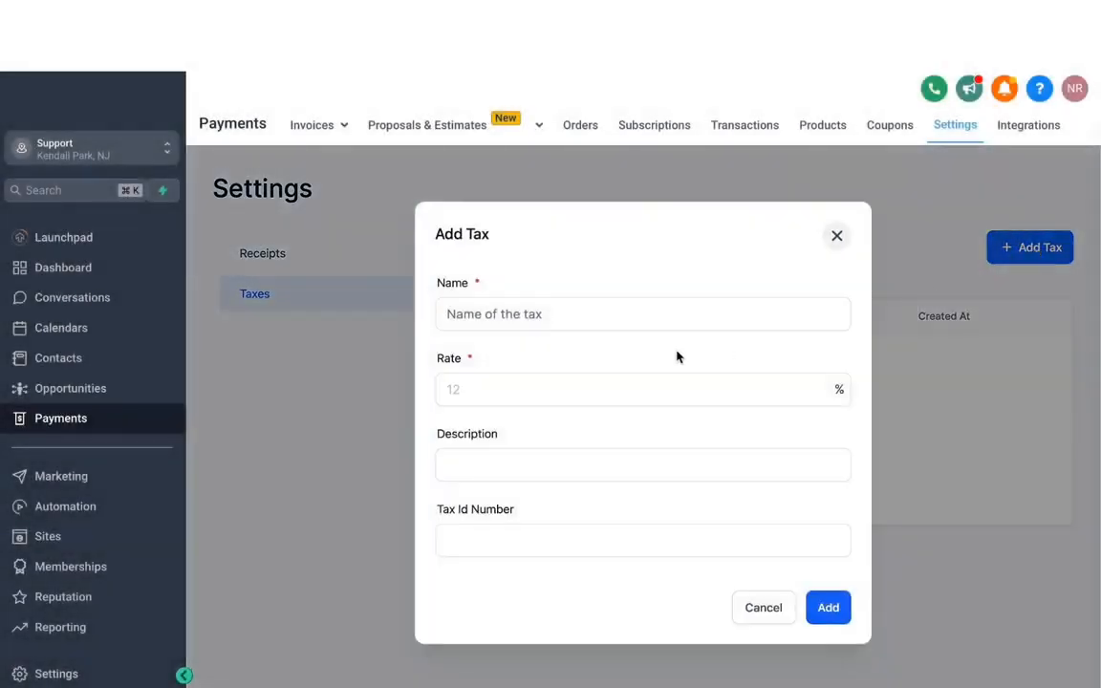
pyautogui.click(554, 317)
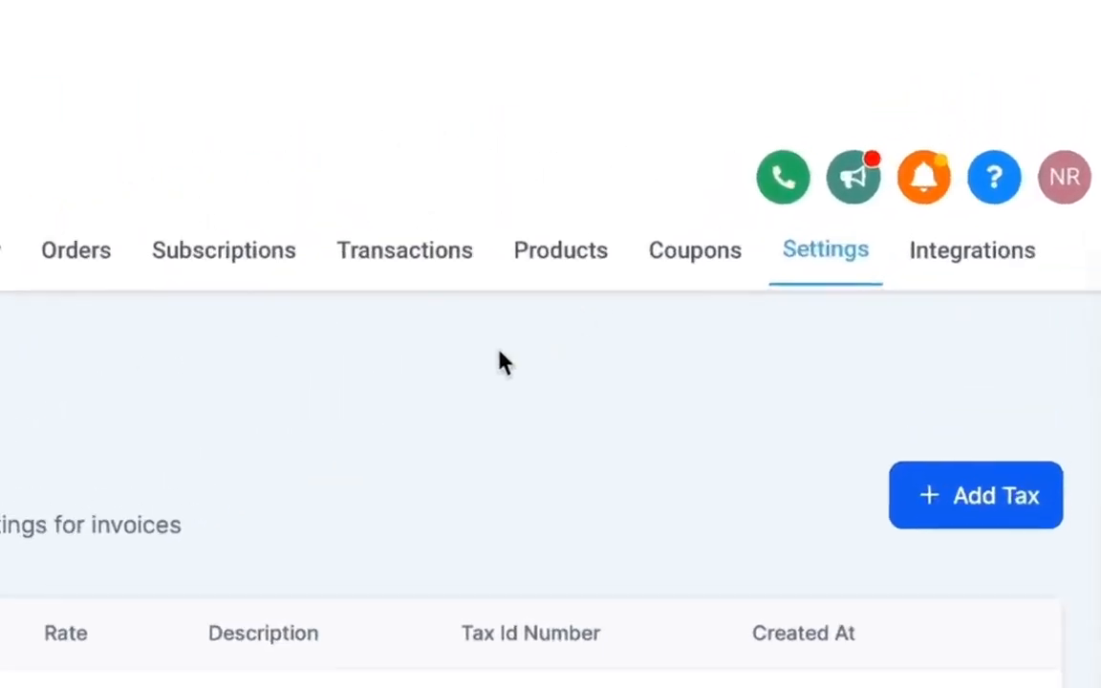
# Start a new product in the Payments product list and title it MARKETING SERVICES.
pyautogui.click(559, 256)
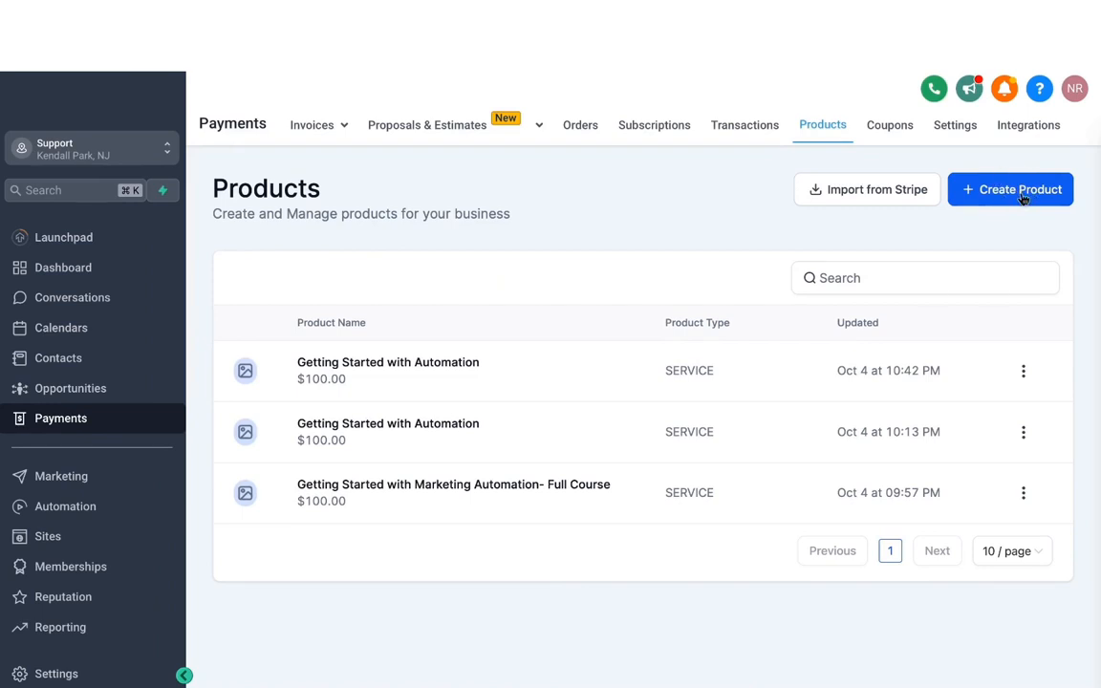
pyautogui.click(860, 195)
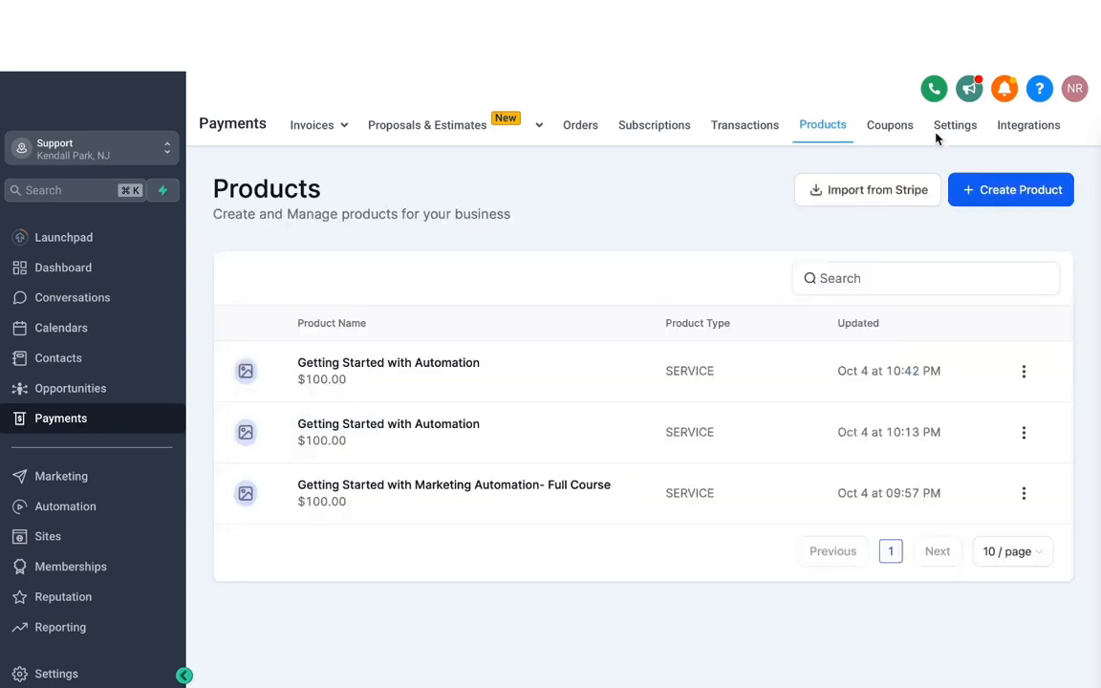
pyautogui.click(1002, 191)
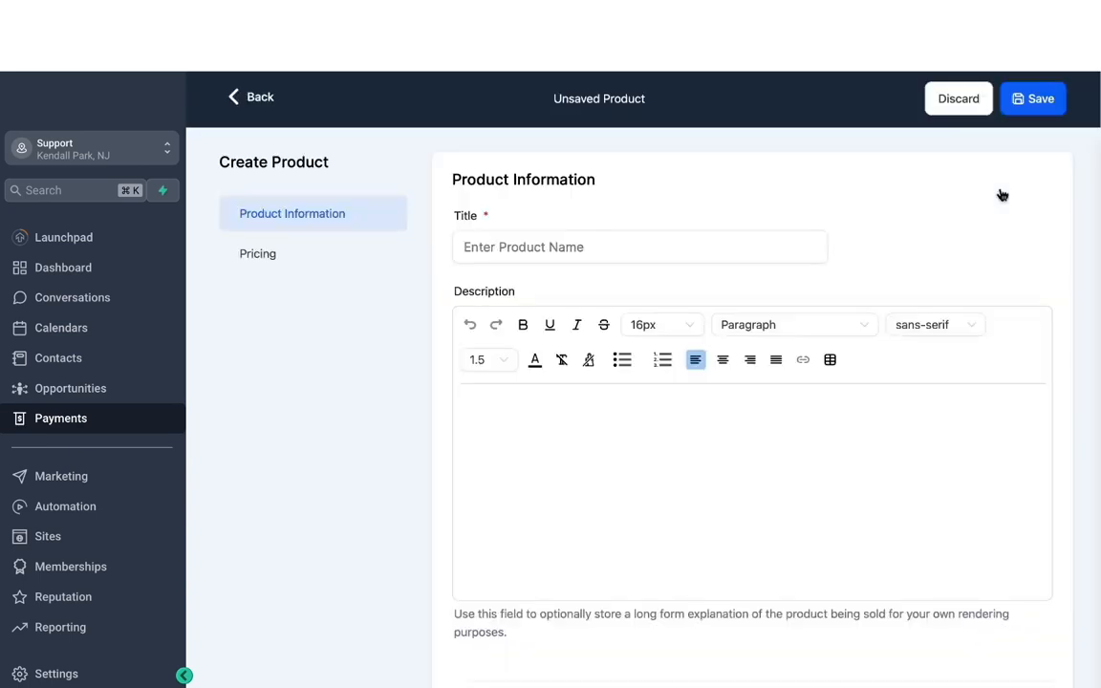
pyautogui.click(631, 245)
pyautogui.write('MARKETING SERVICES')
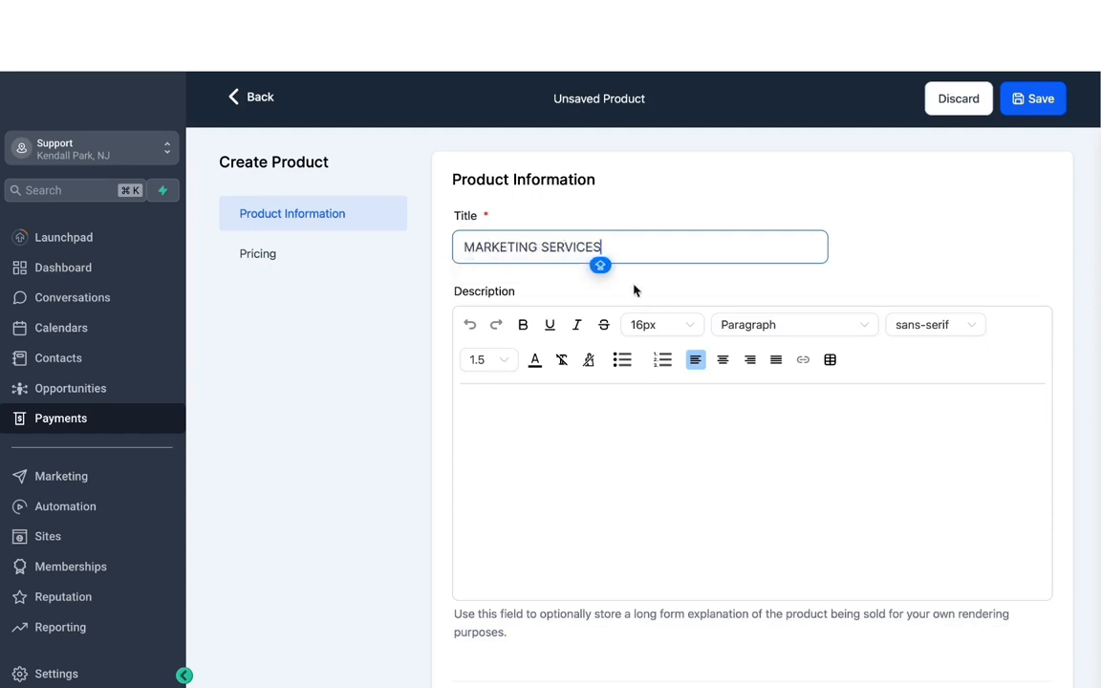
# Leave the product description and media empty and choose A service as the product type.
pyautogui.scroll(-2, 634, 289)
pyautogui.click(500, 279)
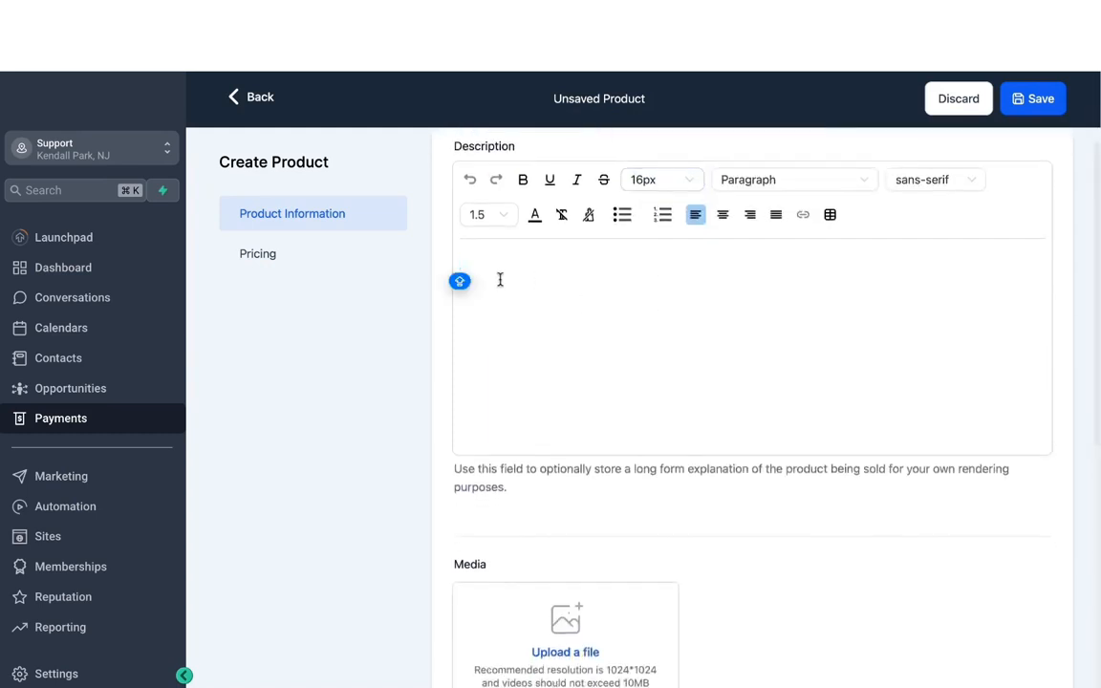
pyautogui.scroll(-3, 571, 322)
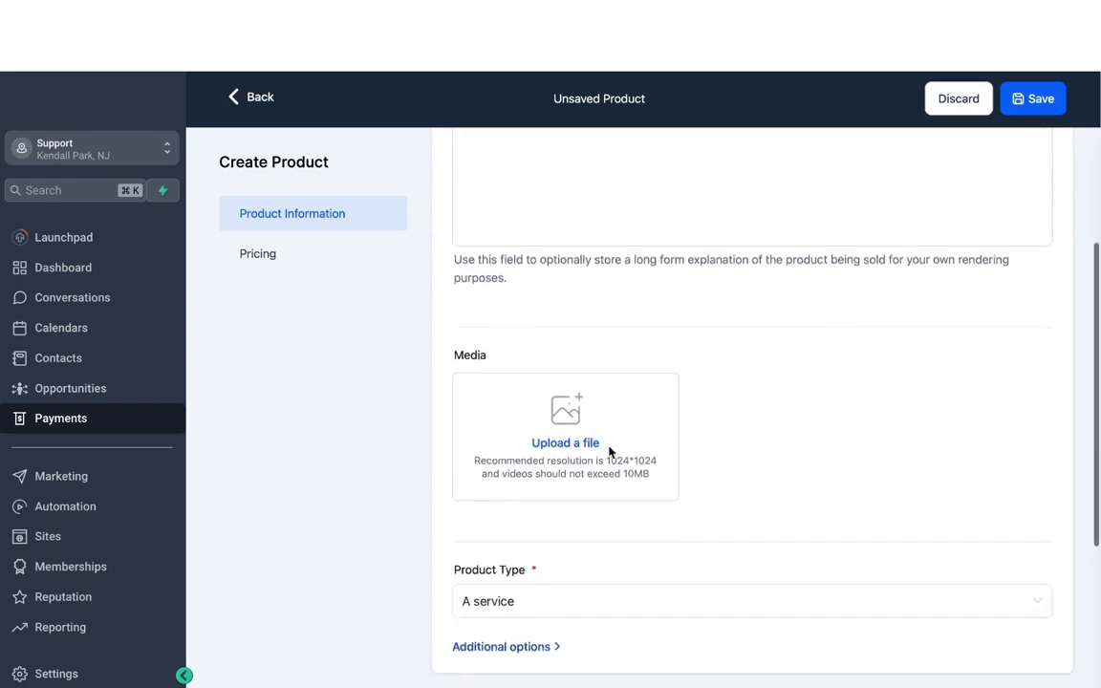
pyautogui.scroll(-4, 556, 309)
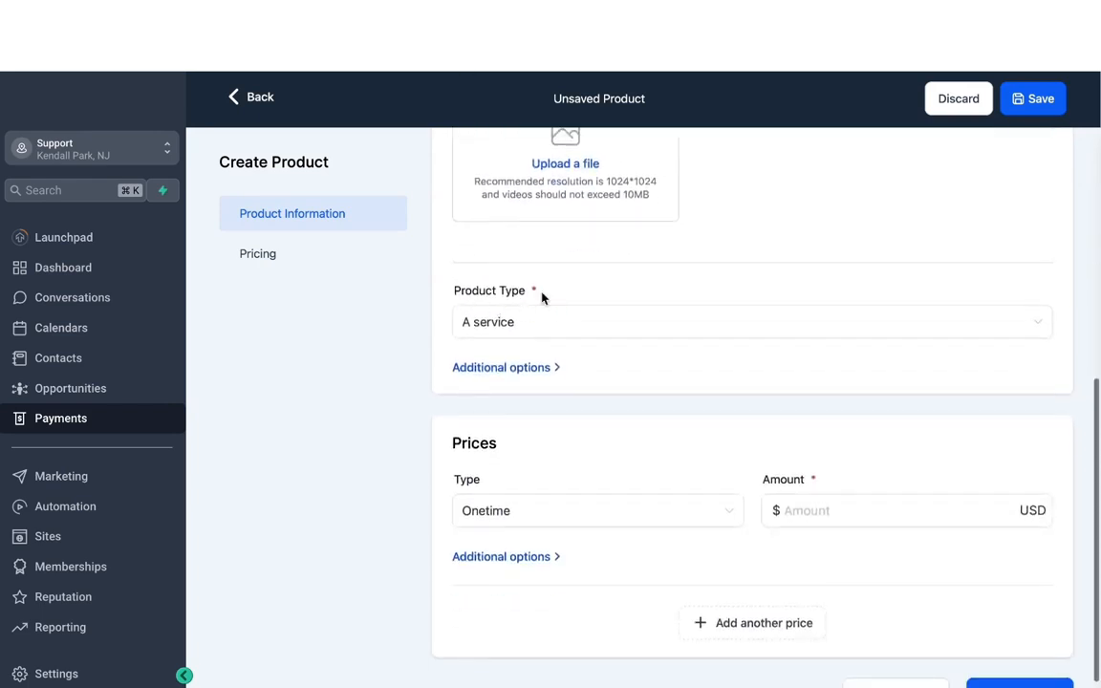
pyautogui.click(525, 322)
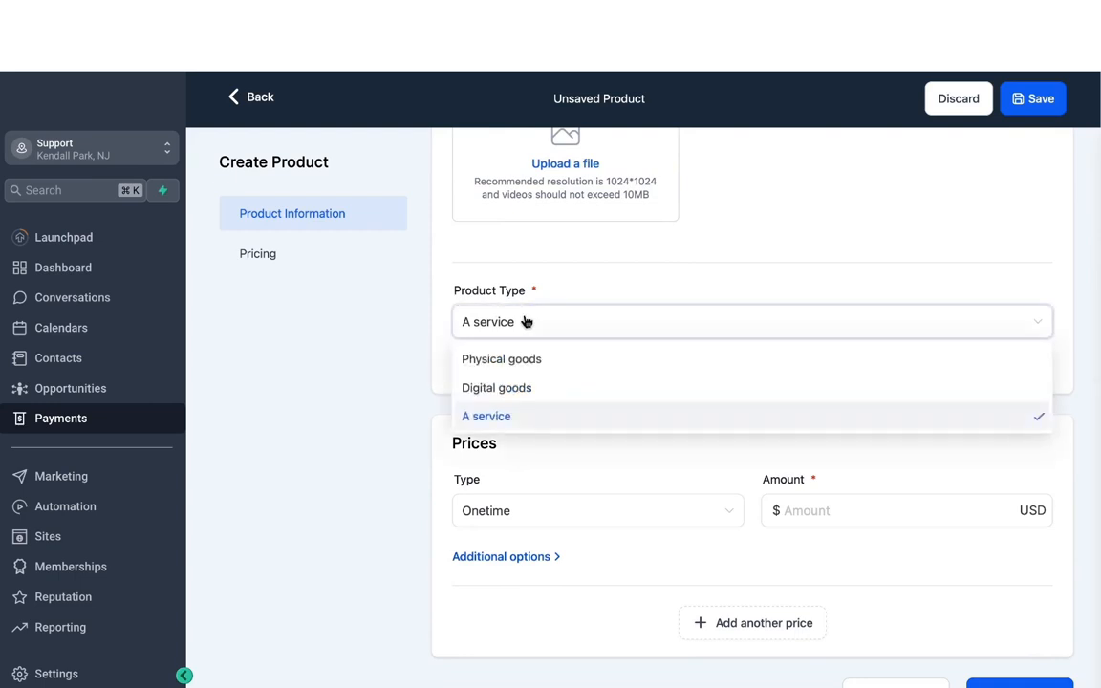
pyautogui.click(491, 424)
pyautogui.scroll(-1, 560, 352)
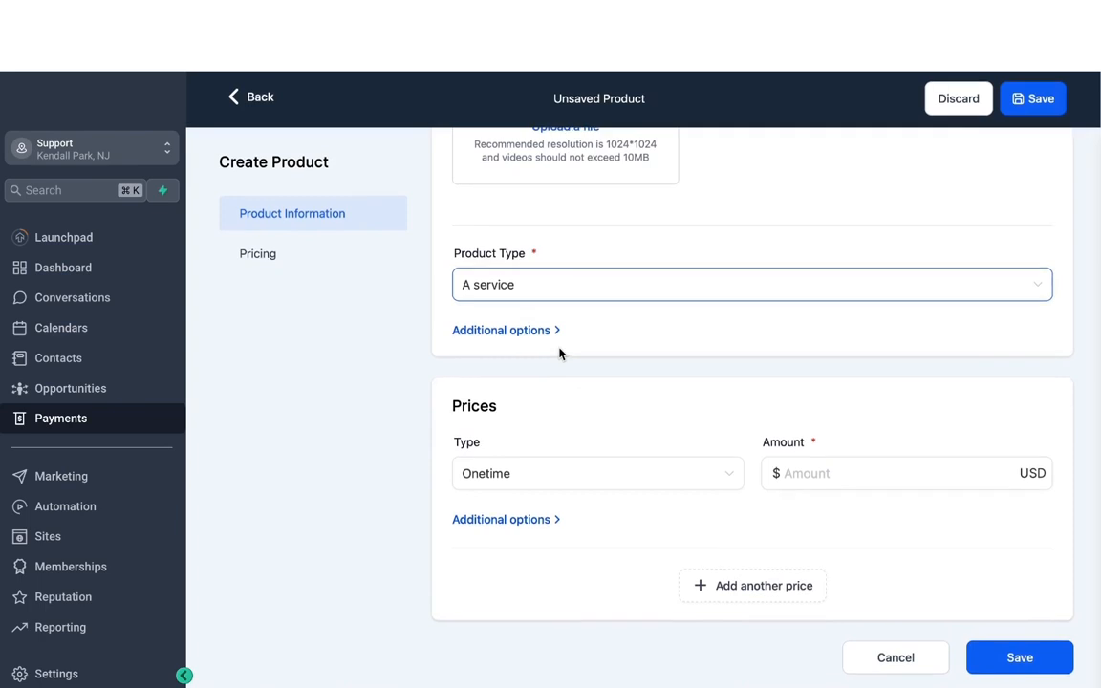
# Enter 100 USD as the amount of the product's one-time price.
pyautogui.click(519, 472)
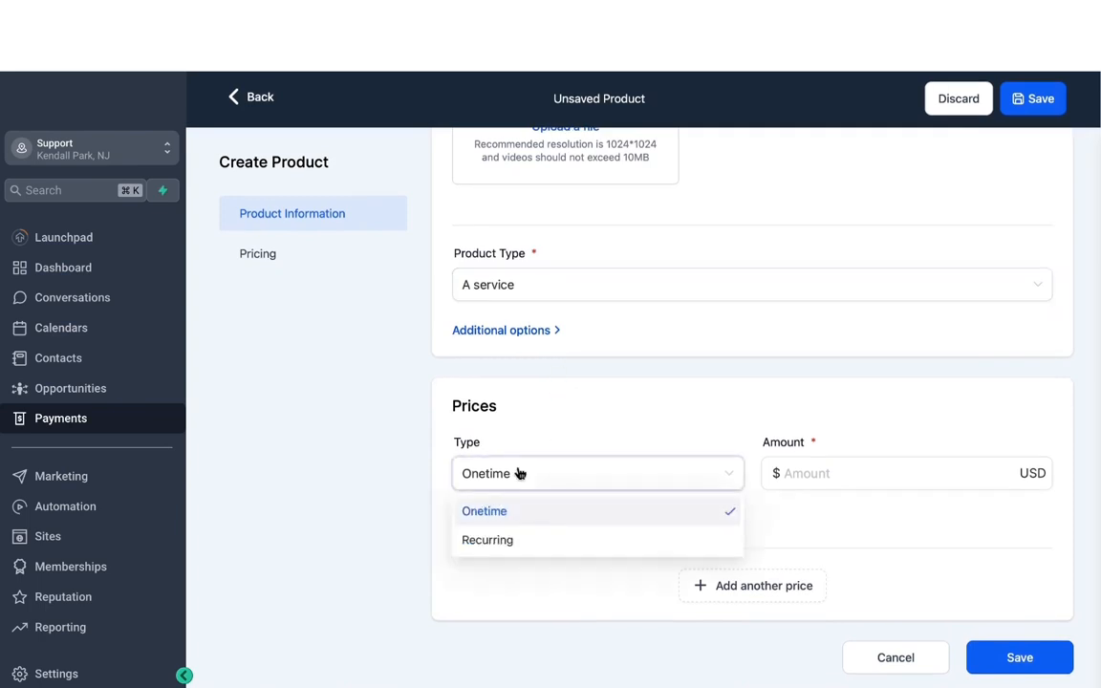
pyautogui.click(801, 465)
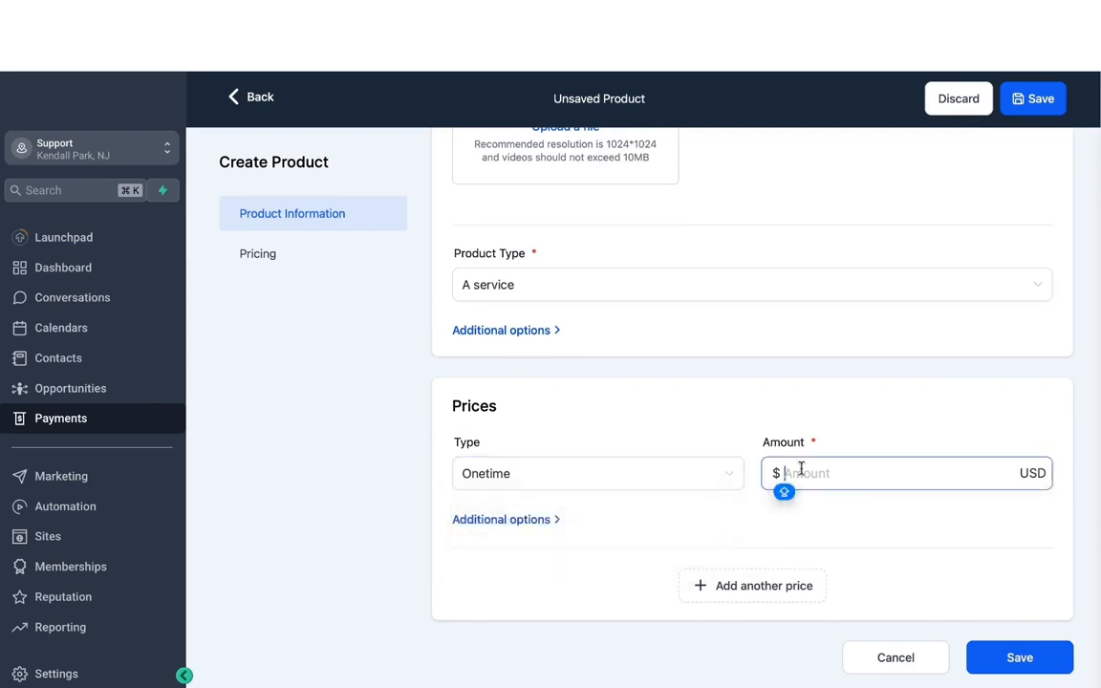
pyautogui.write('100')
# Change the product's price type to Recurring and set its amount to 1000 USD.
pyautogui.click(622, 475)
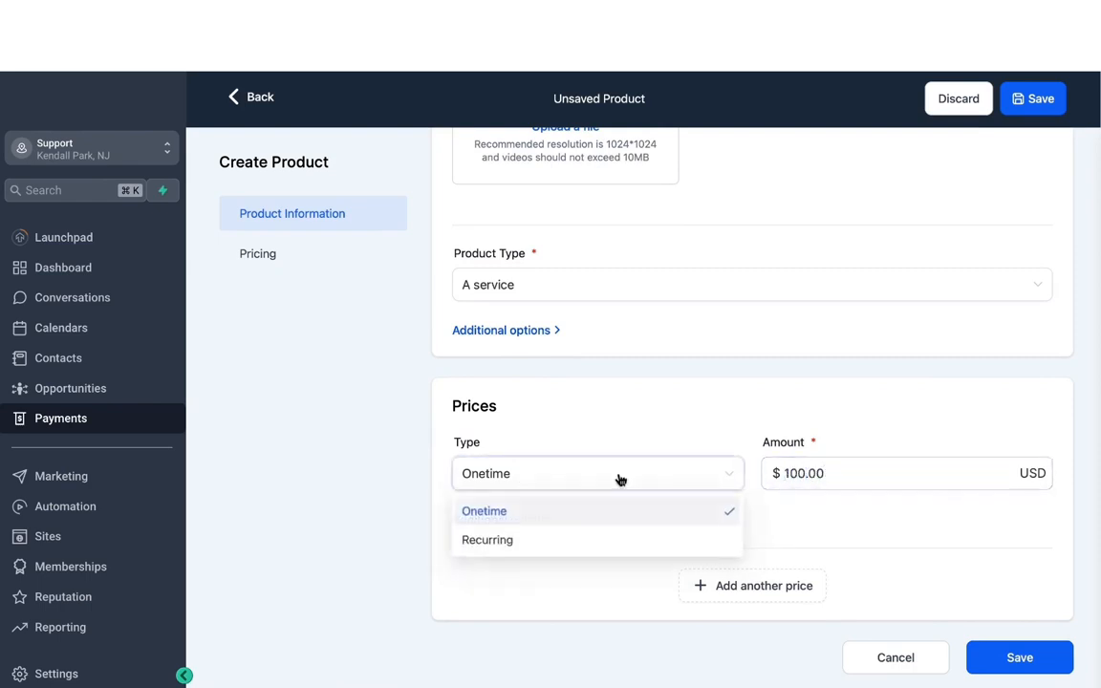
pyautogui.click(586, 541)
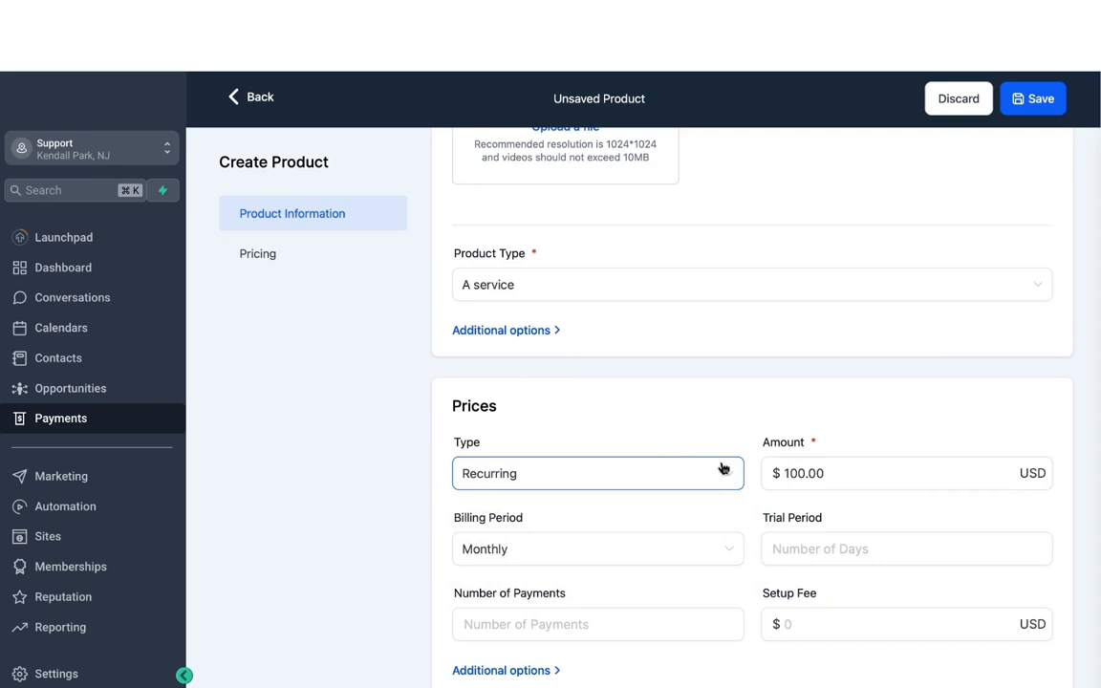
pyautogui.click(826, 462)
pyautogui.doubleClick(826, 462)
pyautogui.write('1000')
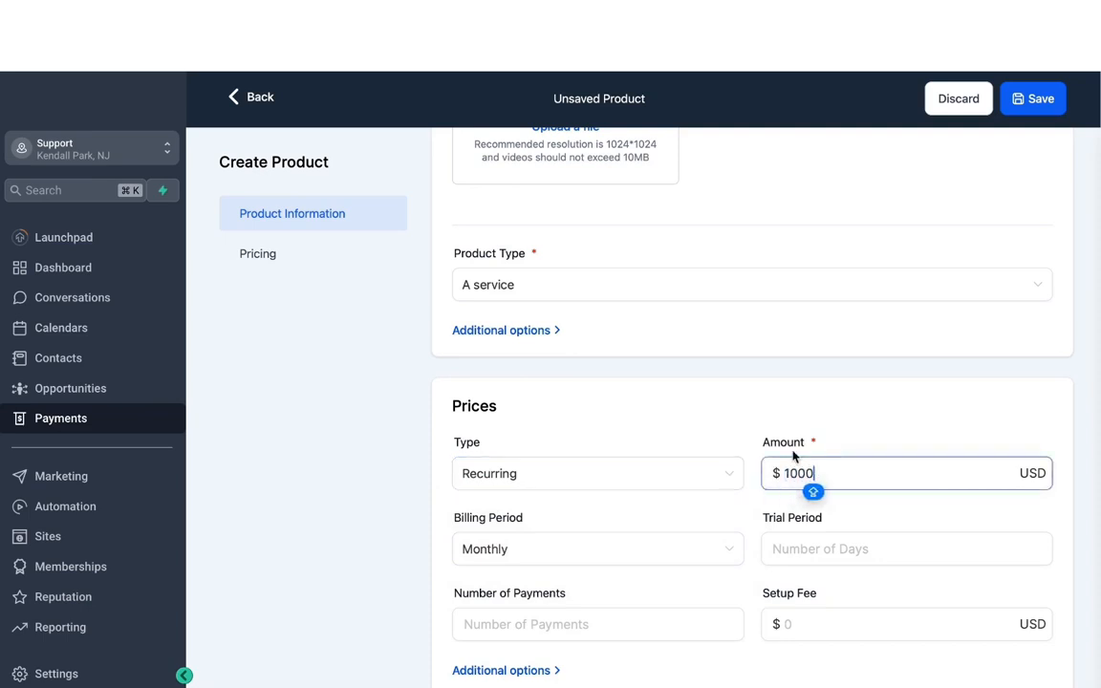
pyautogui.click(664, 374)
pyautogui.scroll(-1, 595, 459)
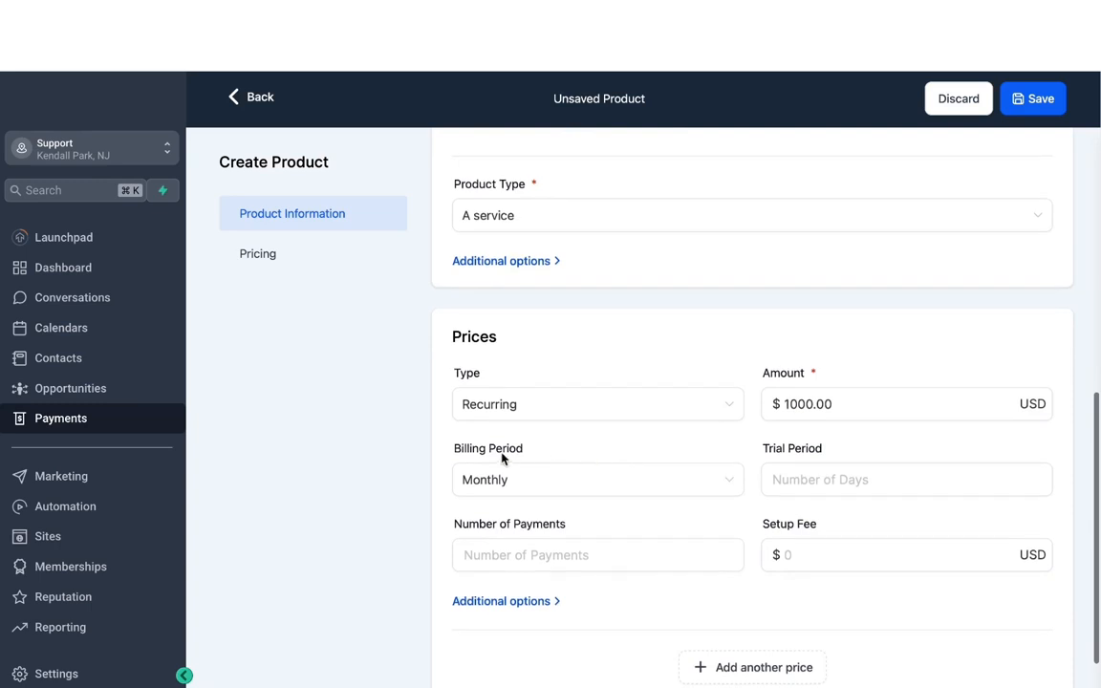
# Set the recurring price's trial period to 10 days and its number of payments to 6.
pyautogui.click(790, 480)
pyautogui.write('10')
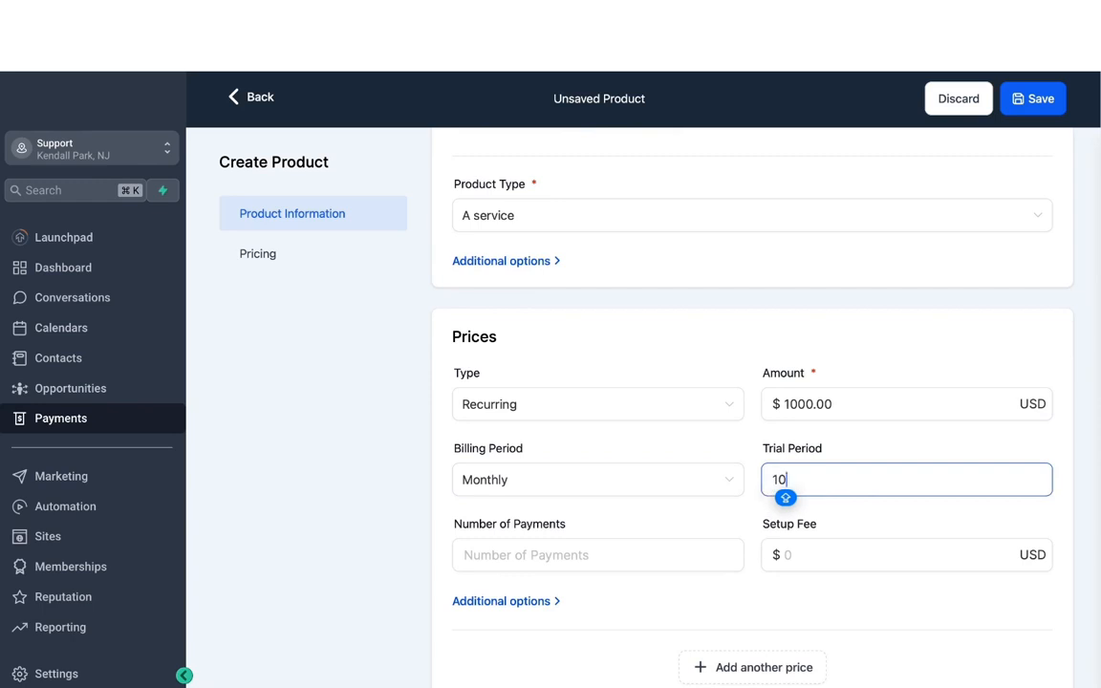
pyautogui.click(633, 546)
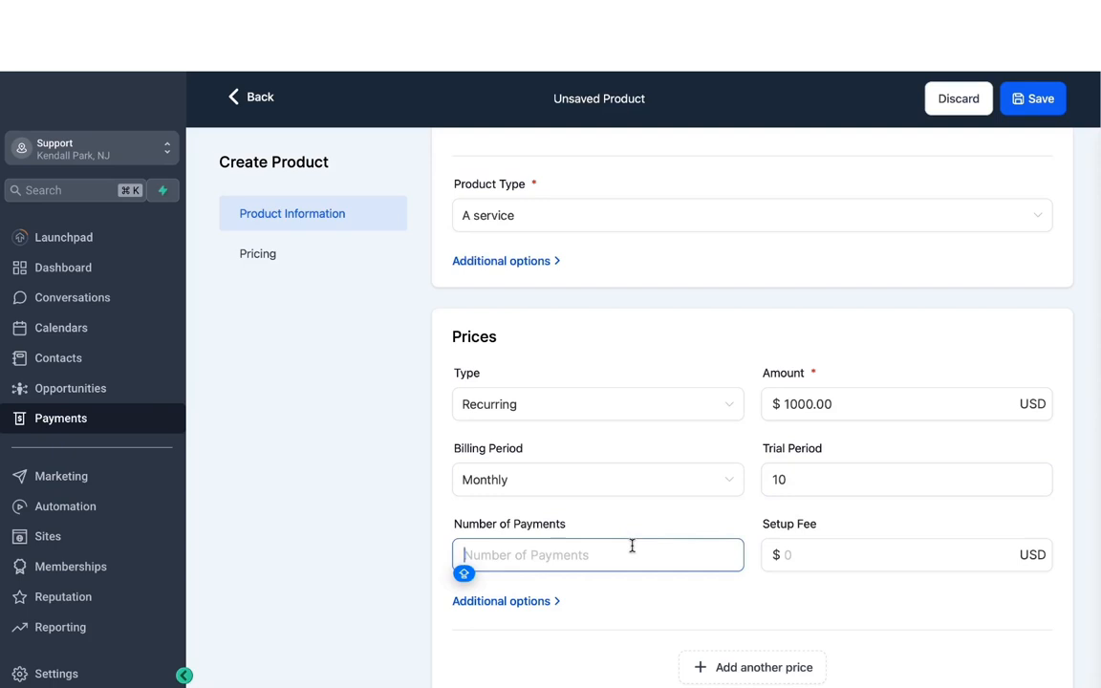
pyautogui.write('6')
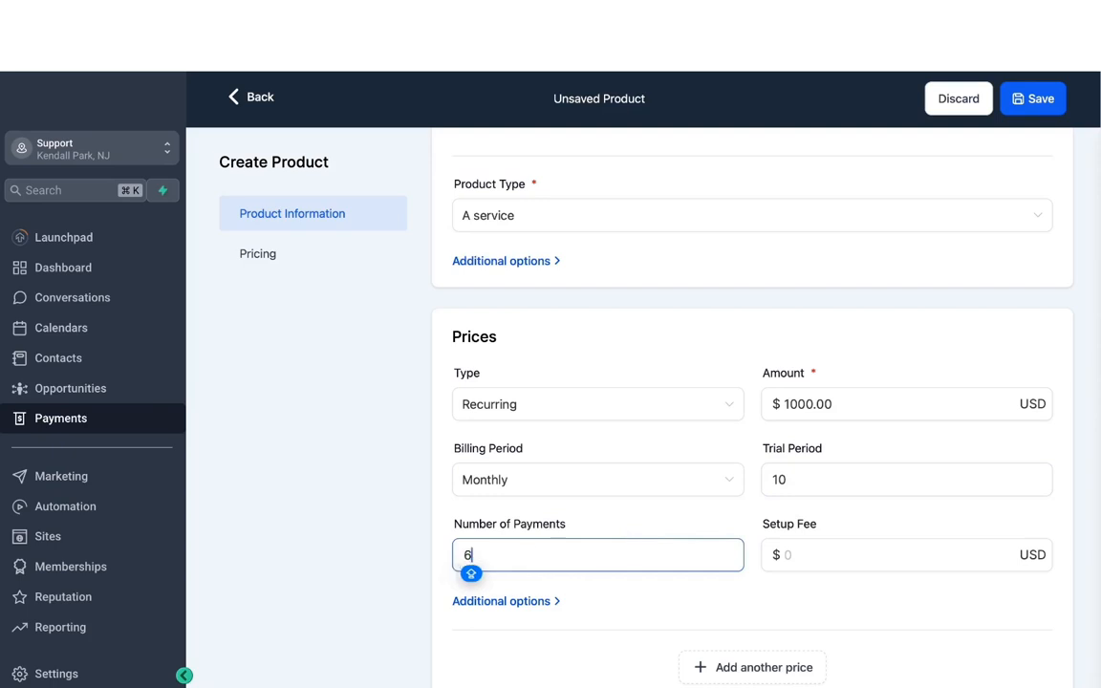
pyautogui.click(586, 527)
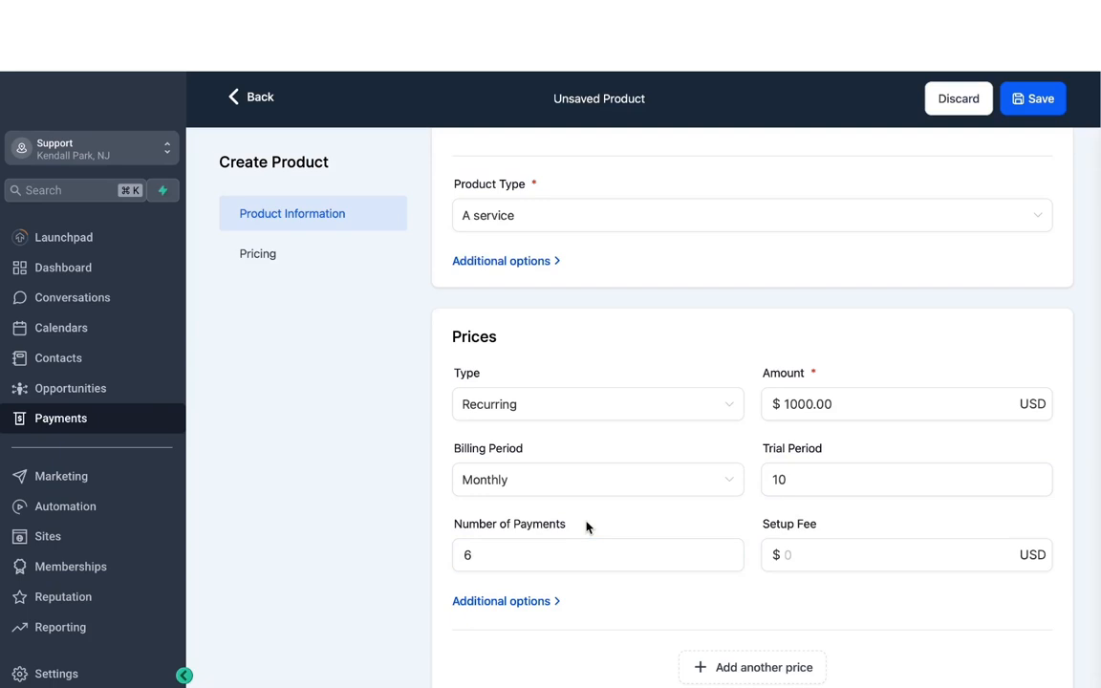
# Set the recurring price's setup fee to 200 USD, save the product and return to the product list.
pyautogui.click(797, 557)
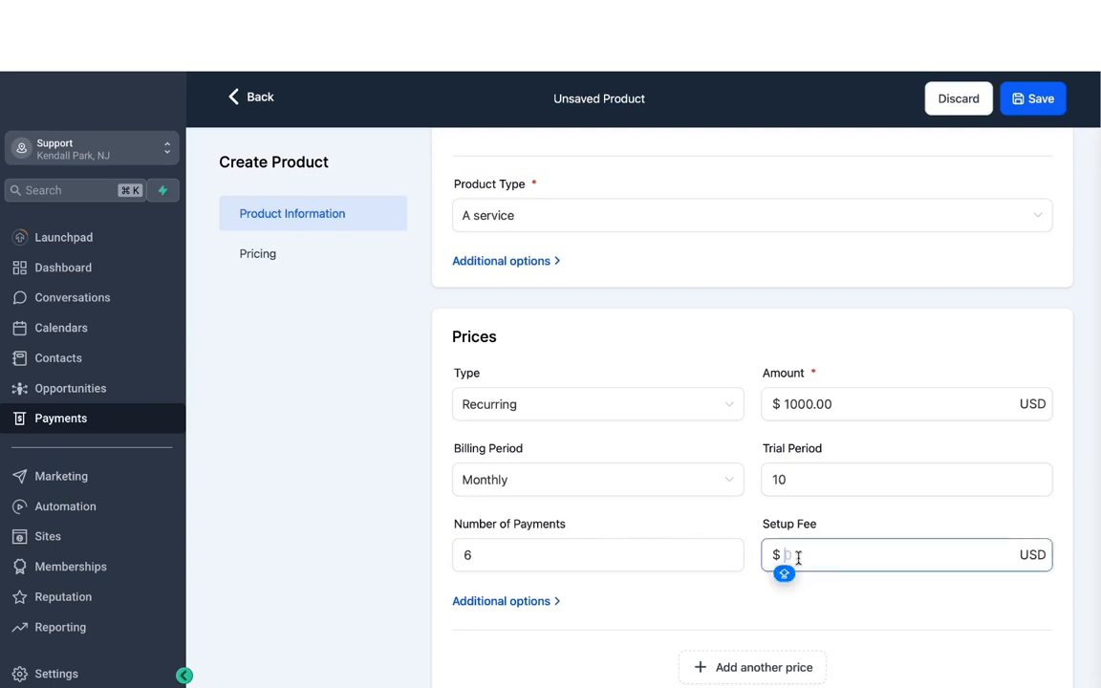
pyautogui.write('200')
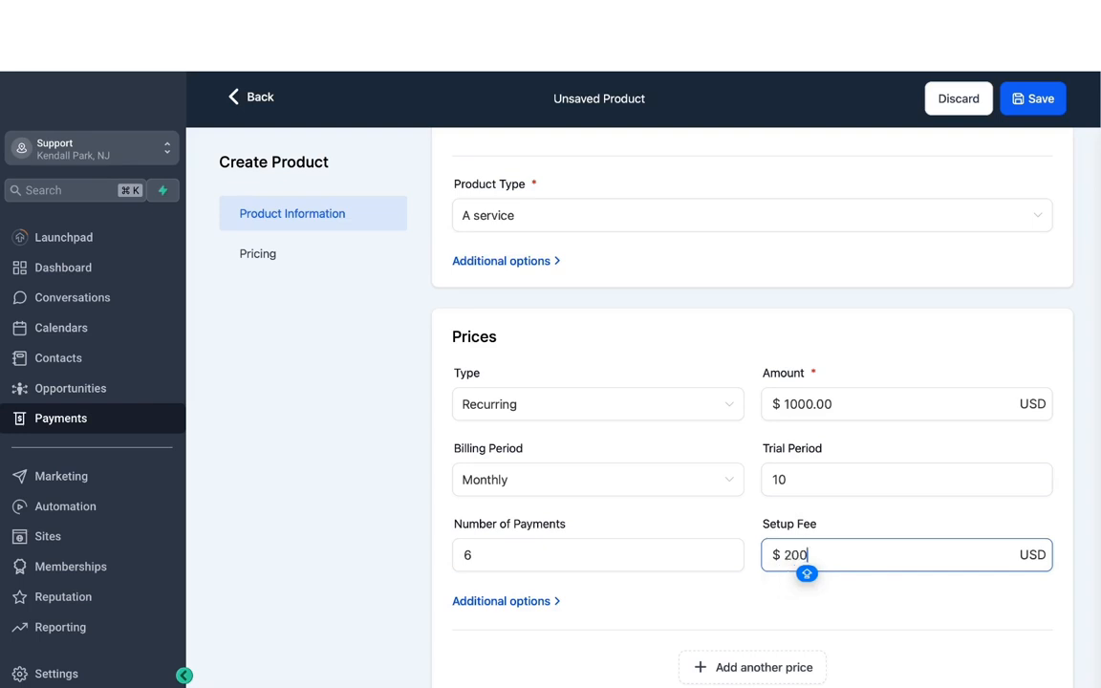
pyautogui.scroll(5, 1001, 202)
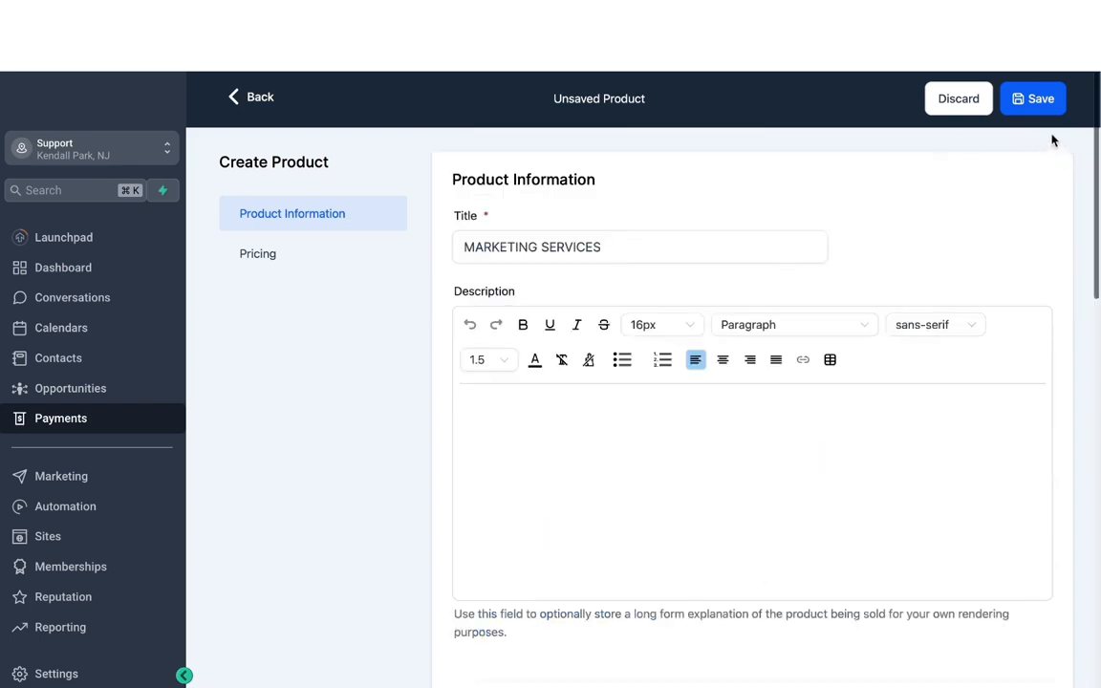
pyautogui.click(1042, 107)
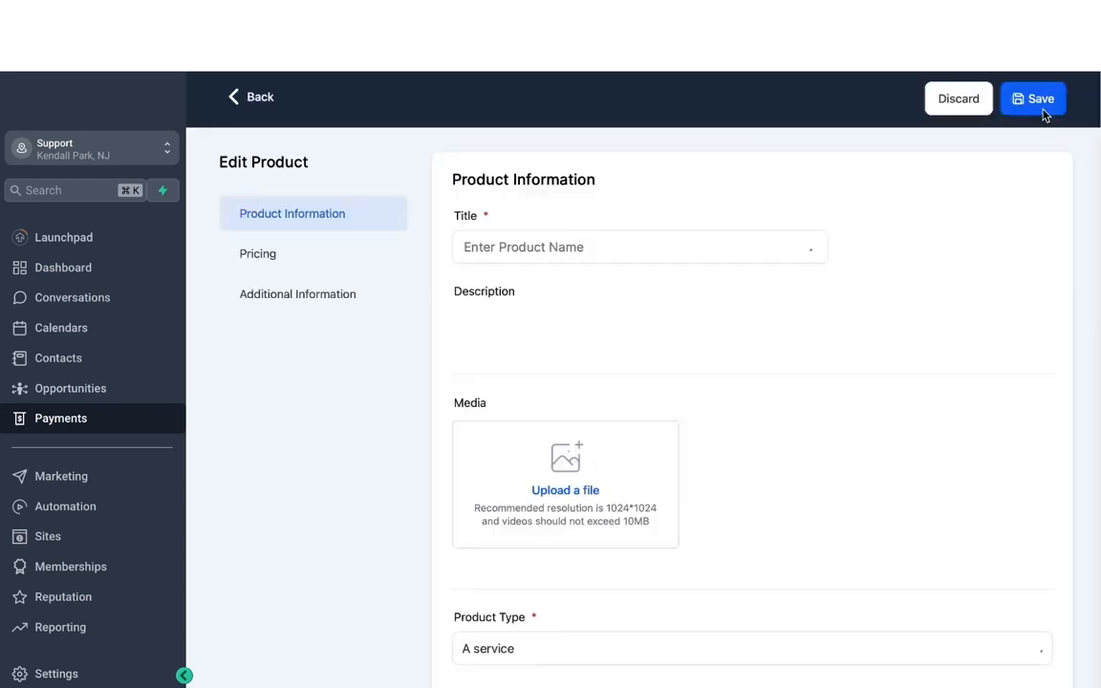
pyautogui.click(272, 100)
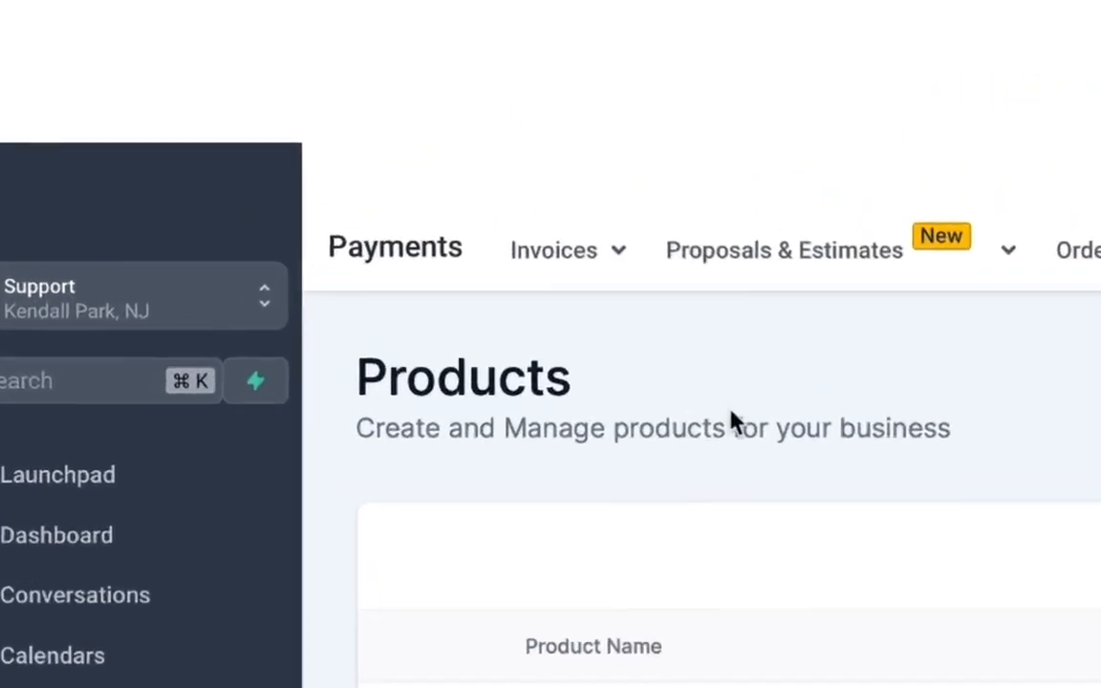
# Go to the list of all invoices and look at the options for creating a new one.
pyautogui.click(316, 128)
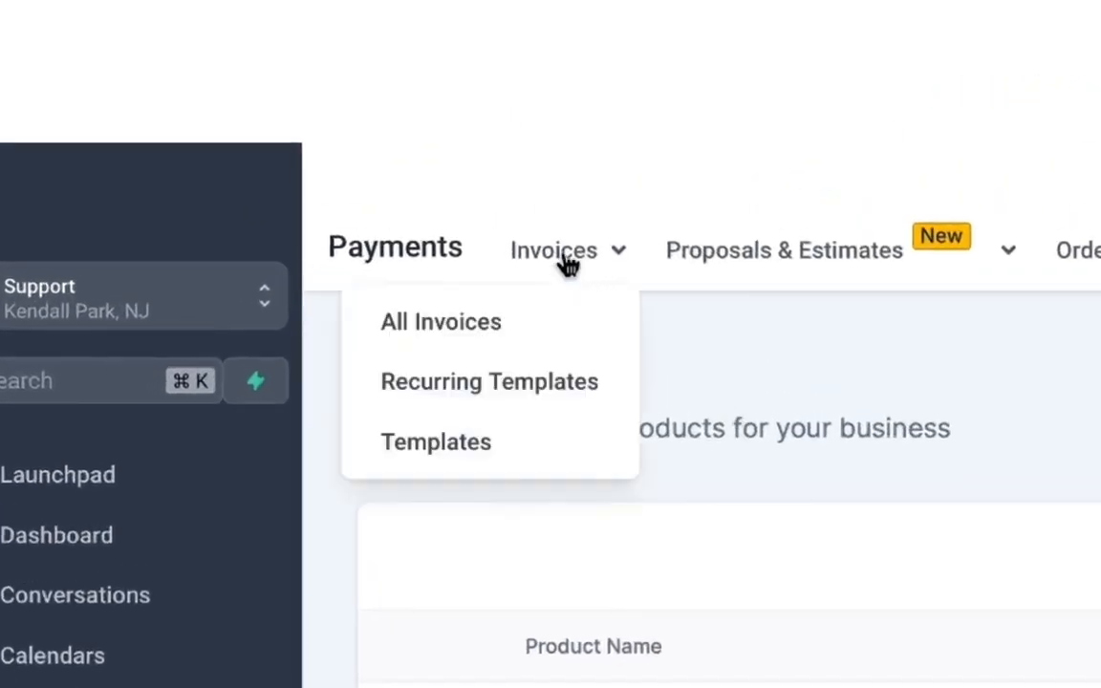
pyautogui.click(483, 323)
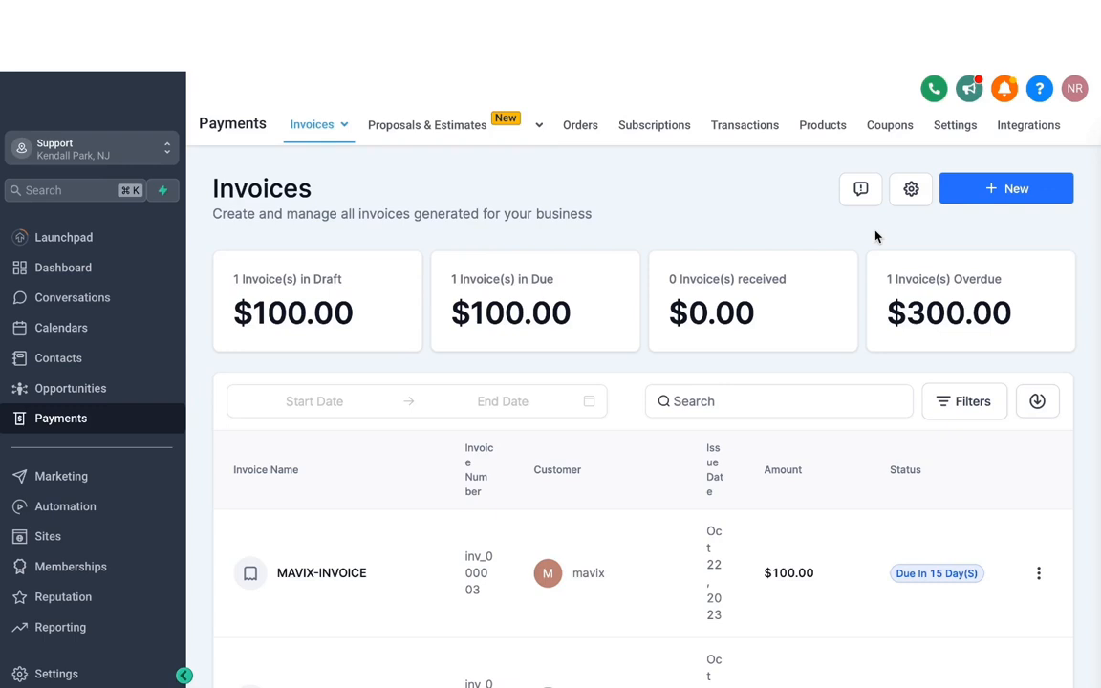
pyautogui.click(991, 192)
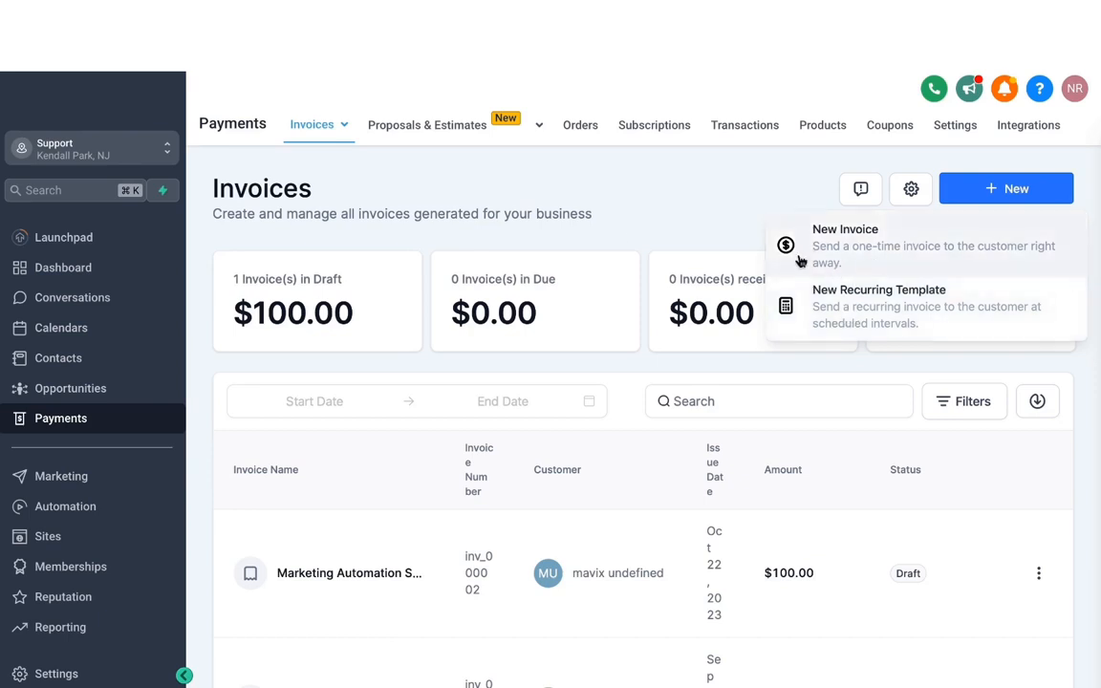
# Examine the MARKETING SERVICES invoice template's billing details, line item and notes, and return to the template list.
pyautogui.moveTo(332, 133)
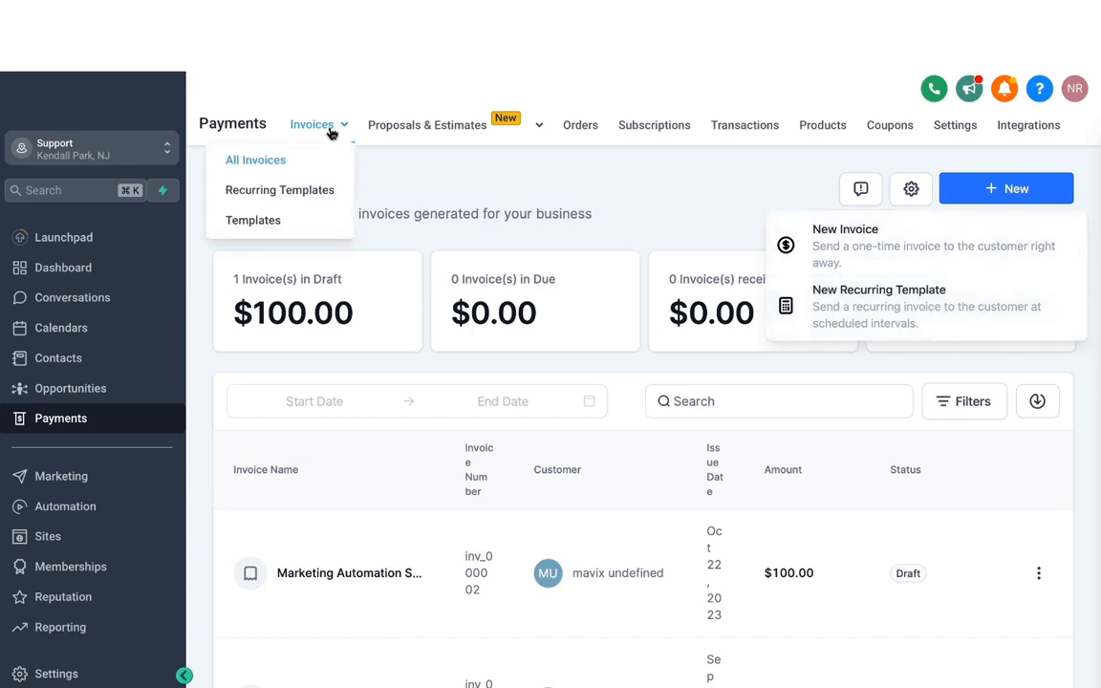
pyautogui.click(254, 221)
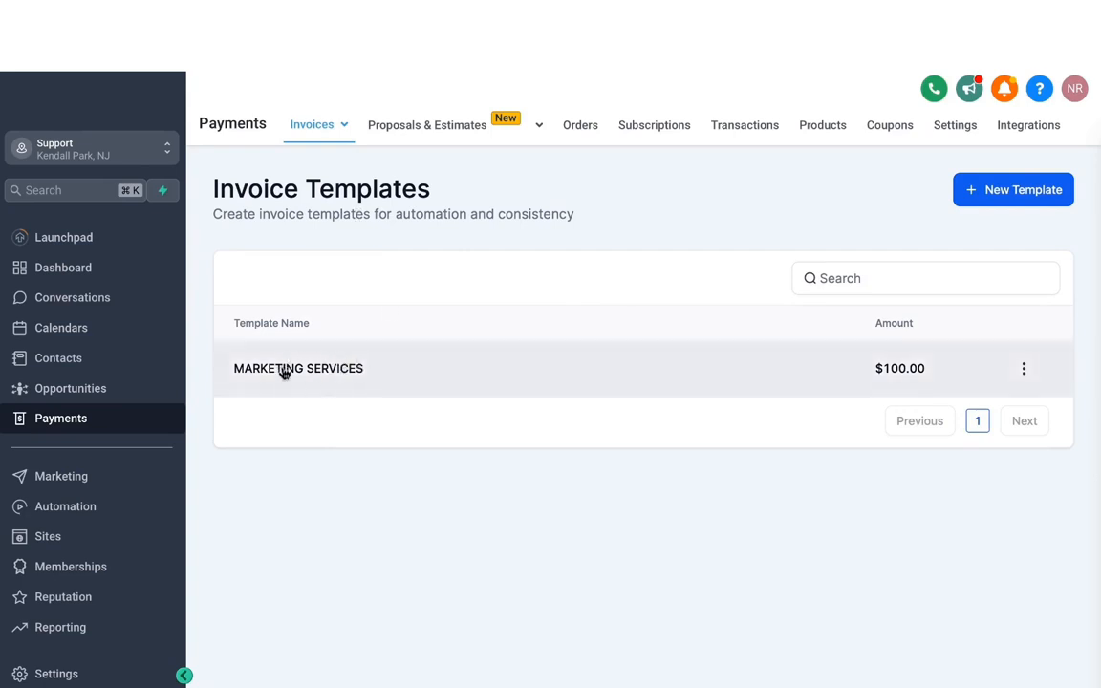
pyautogui.click(318, 374)
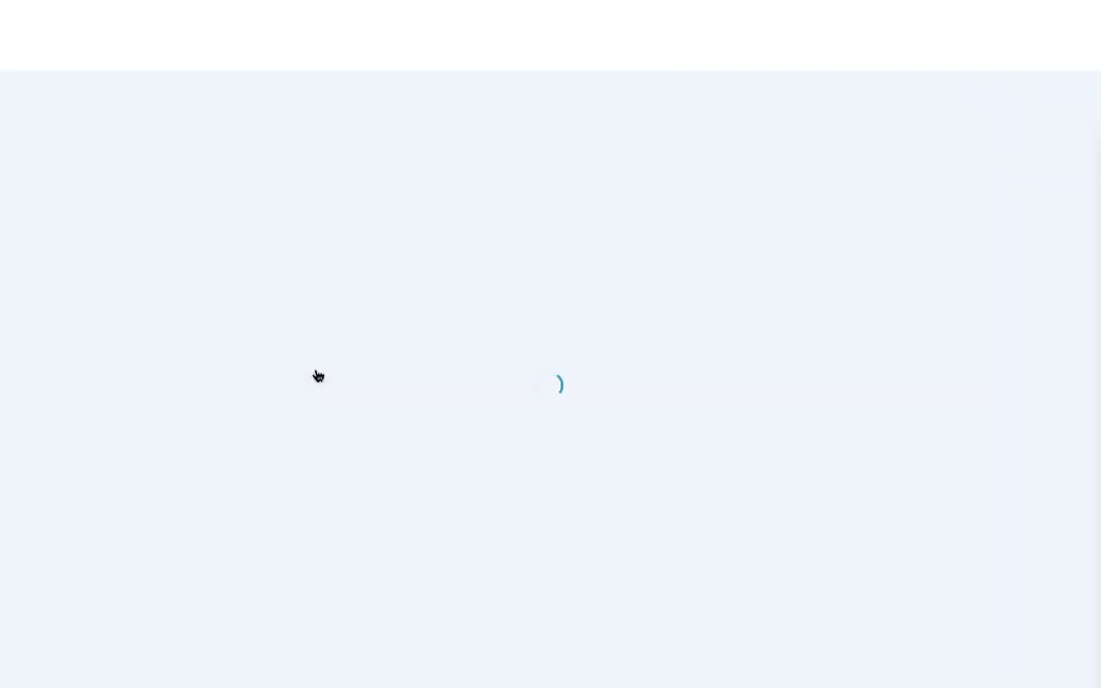
pyautogui.scroll(-2, 413, 393)
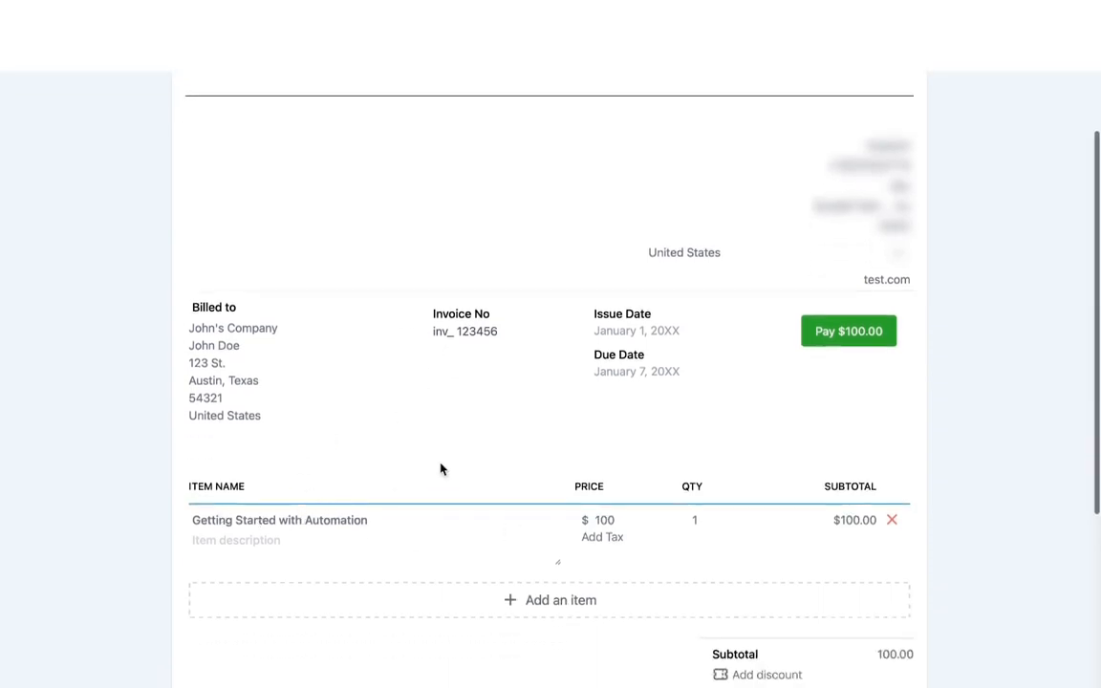
pyautogui.scroll(-2, 441, 468)
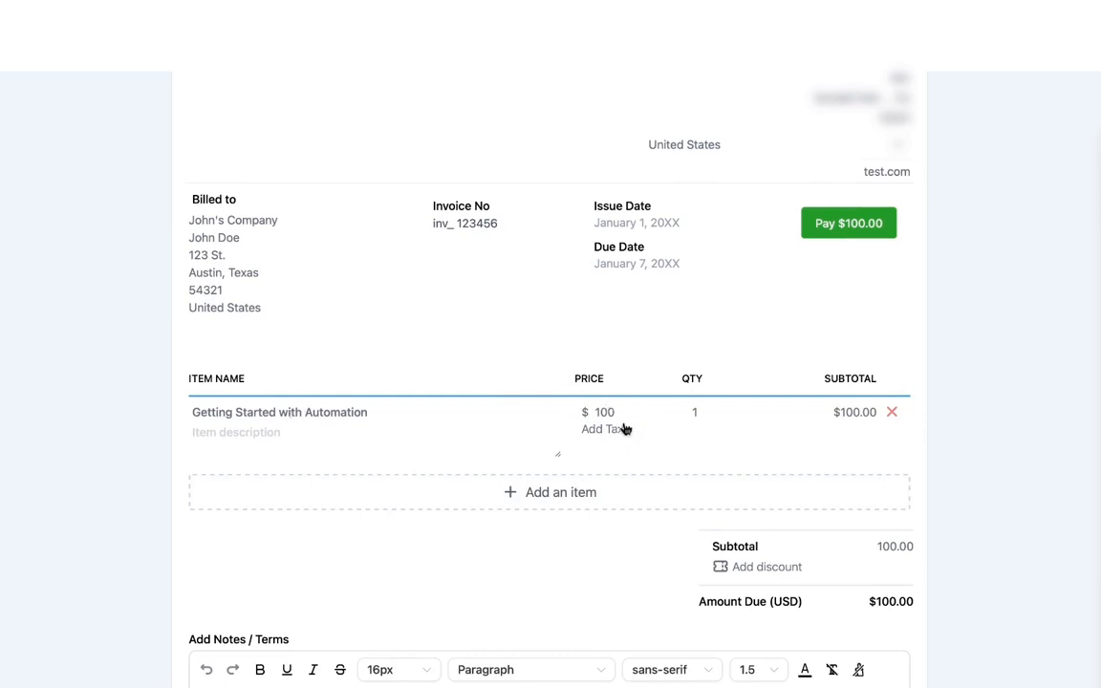
pyautogui.scroll(-4, 623, 429)
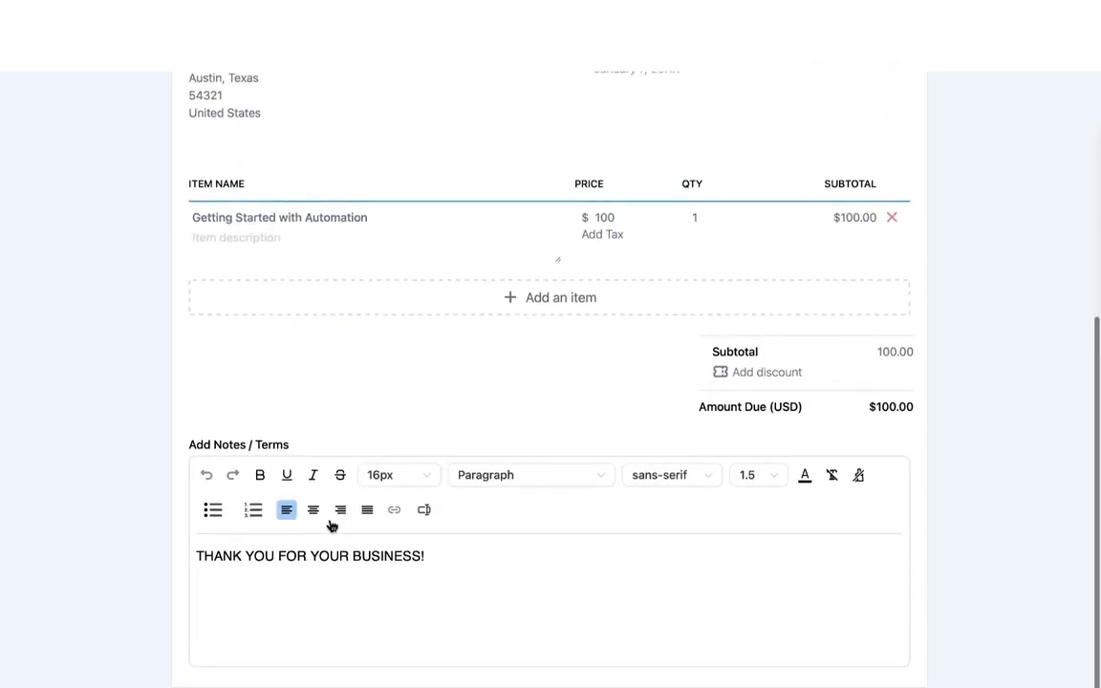
pyautogui.scroll(8, 488, 308)
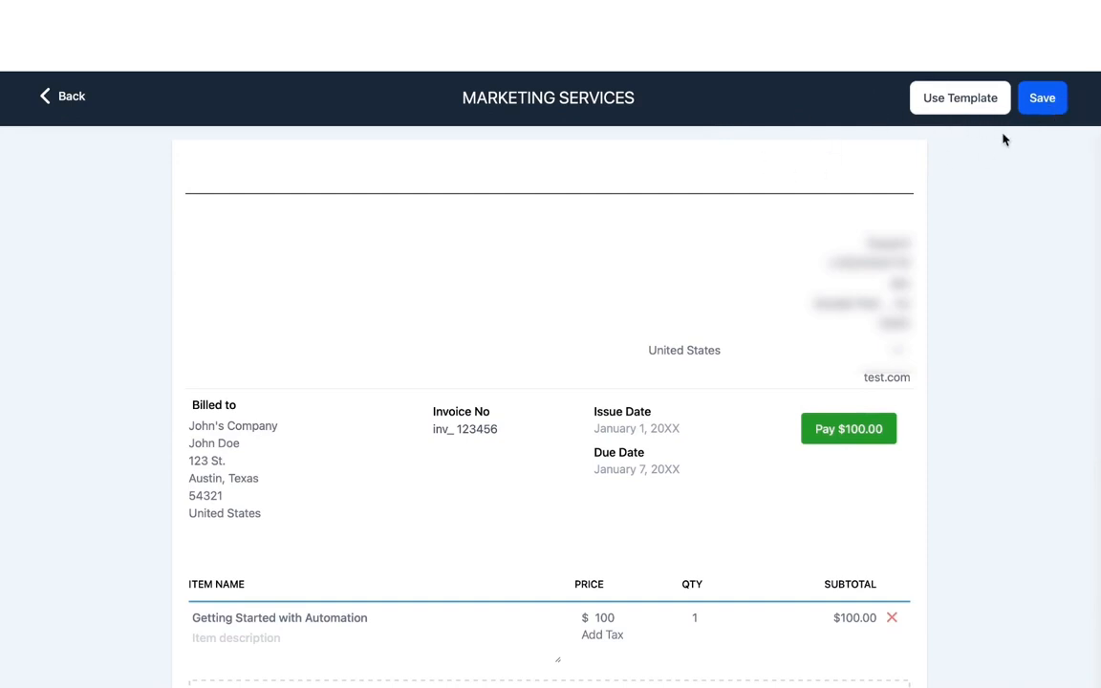
pyautogui.click(69, 99)
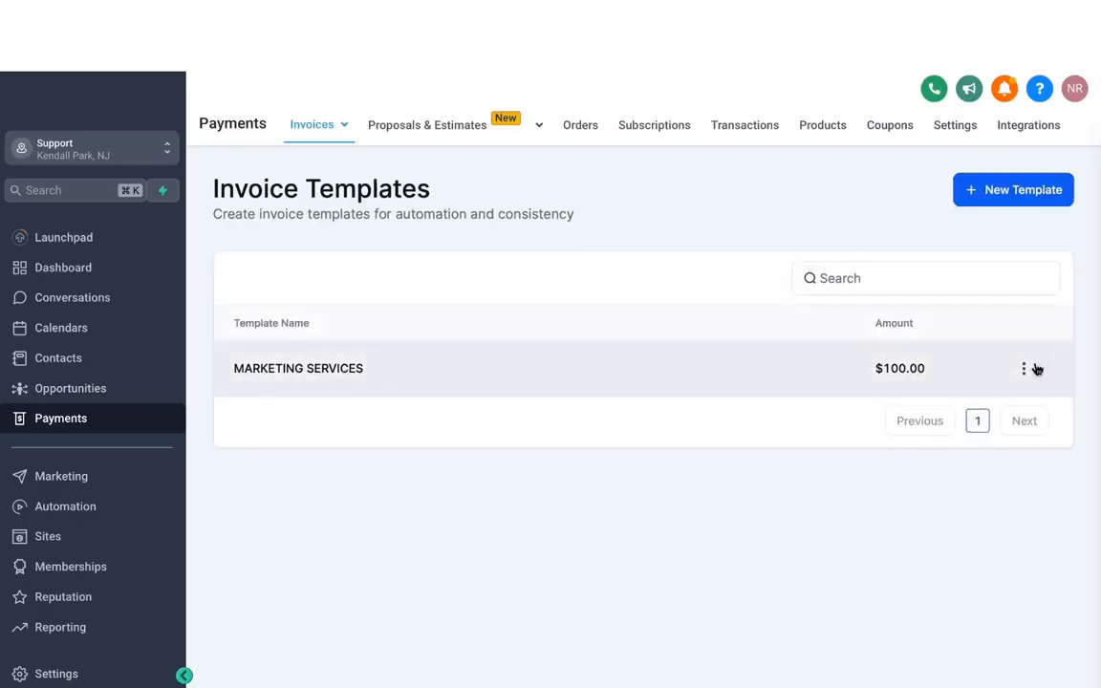
# Create a one-time invoice from the MARKETING SERVICES template and bill it to the client Mavix.
pyautogui.click(1024, 369)
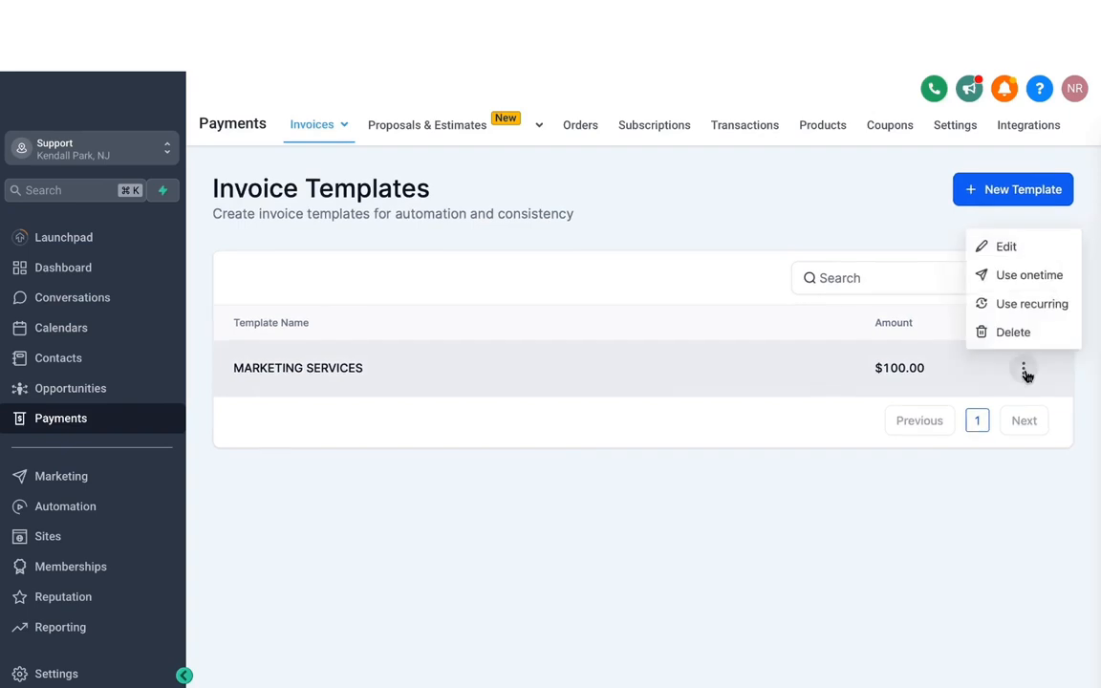
pyautogui.click(1005, 277)
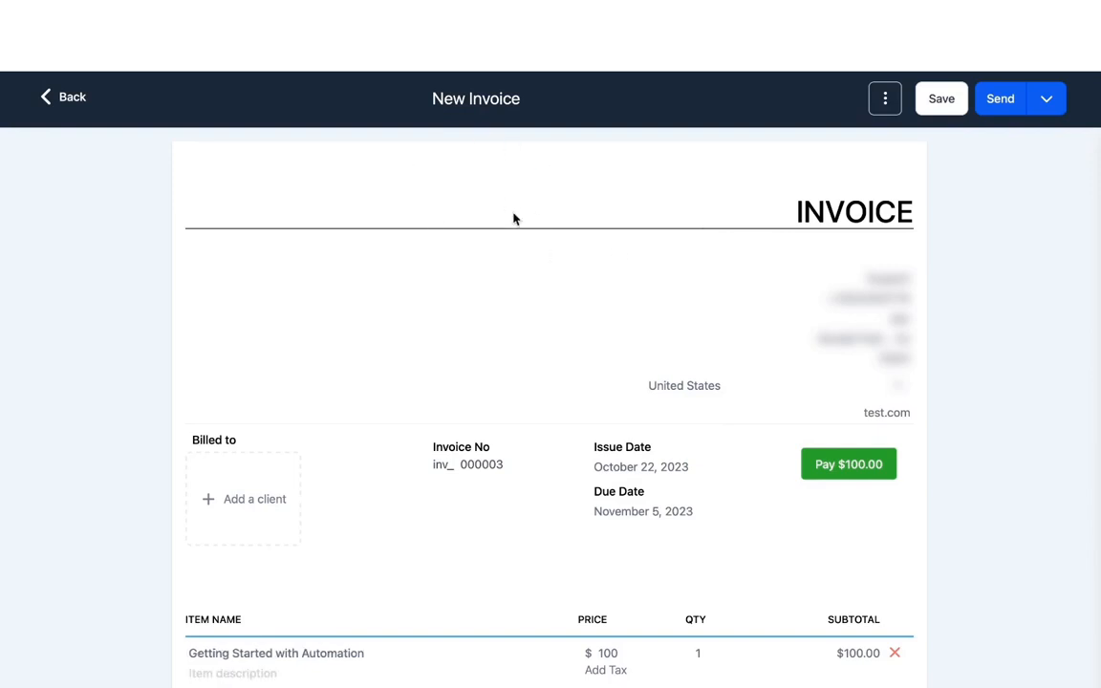
pyautogui.scroll(-1, 462, 280)
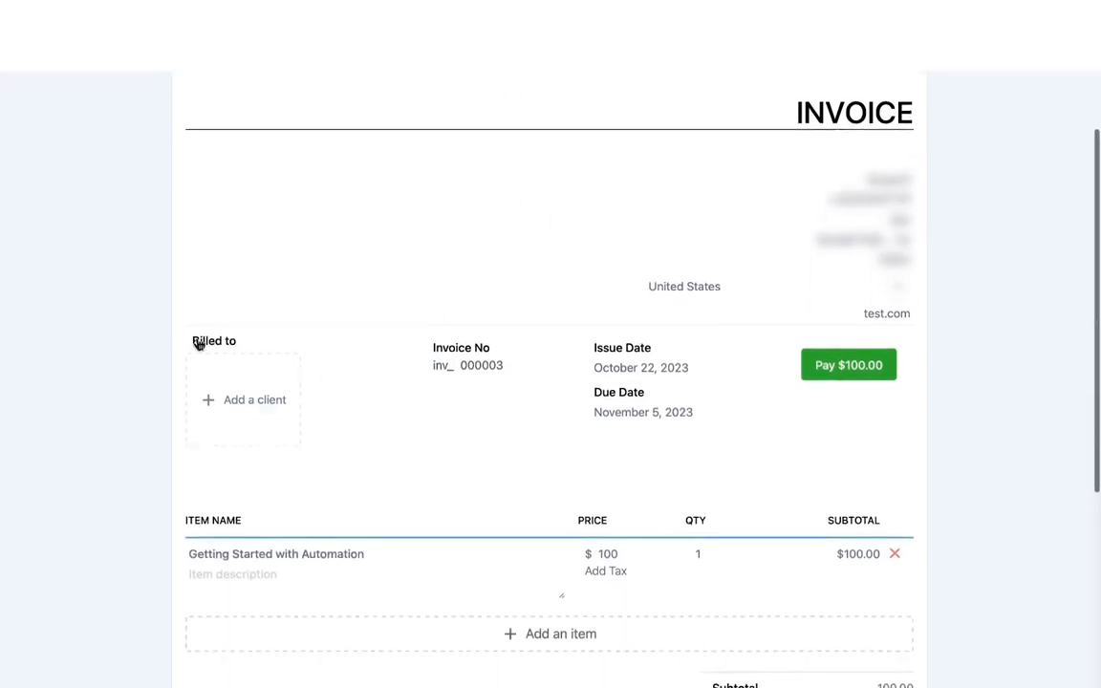
pyautogui.click(242, 414)
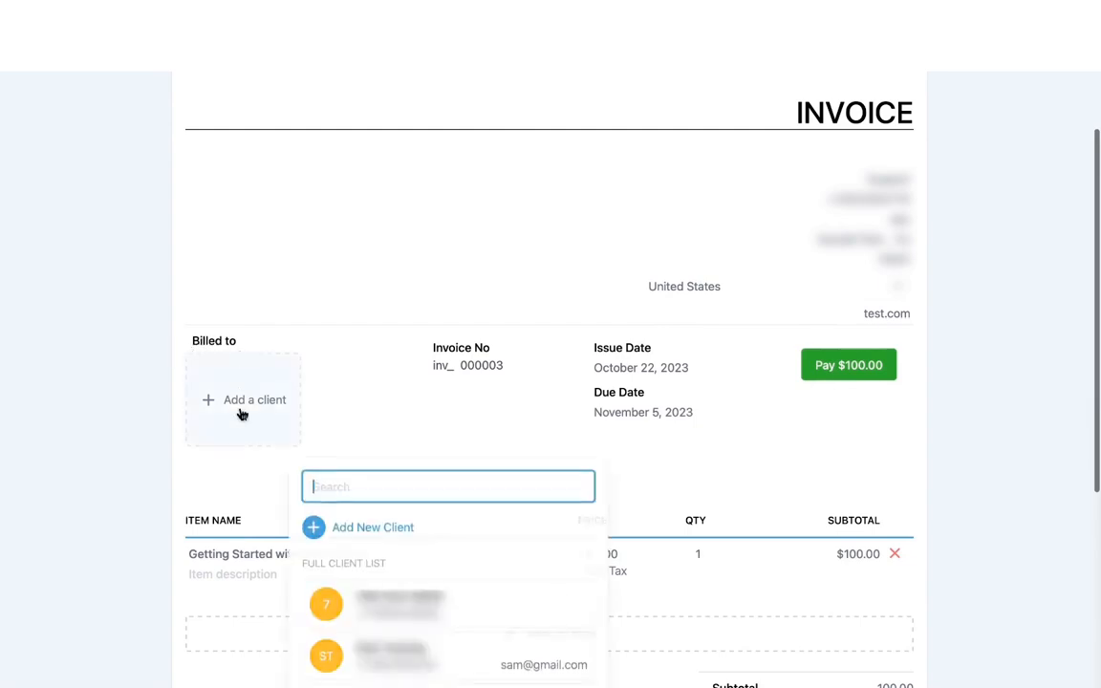
pyautogui.write('MAVIX')
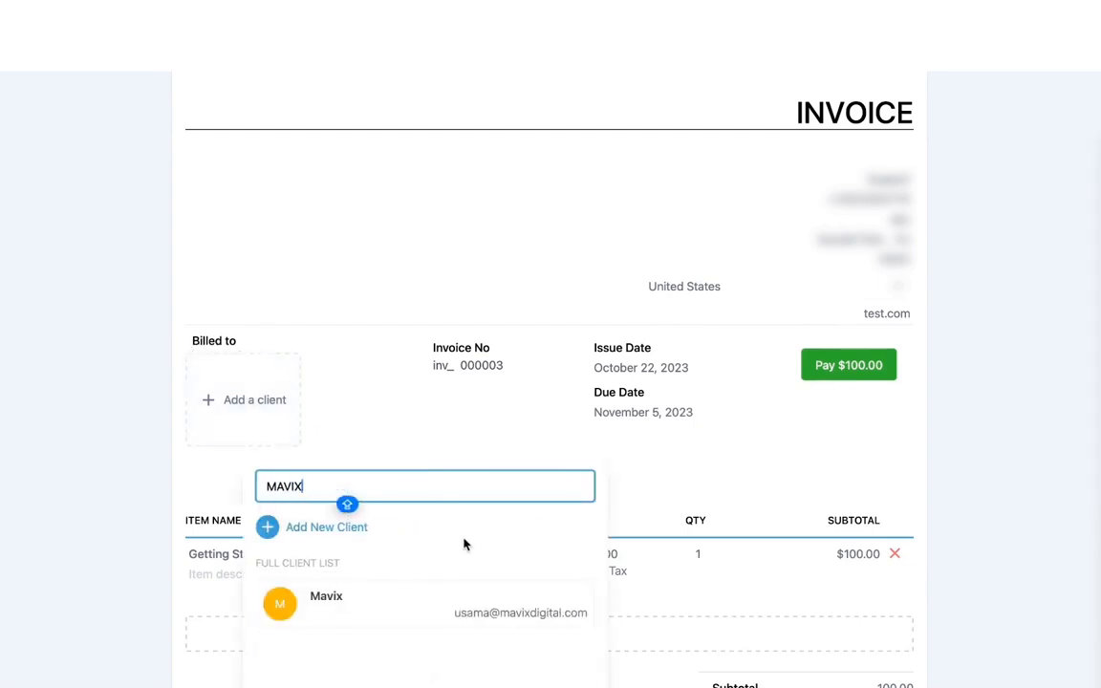
pyautogui.click(392, 601)
pyautogui.scroll(-1, 296, 383)
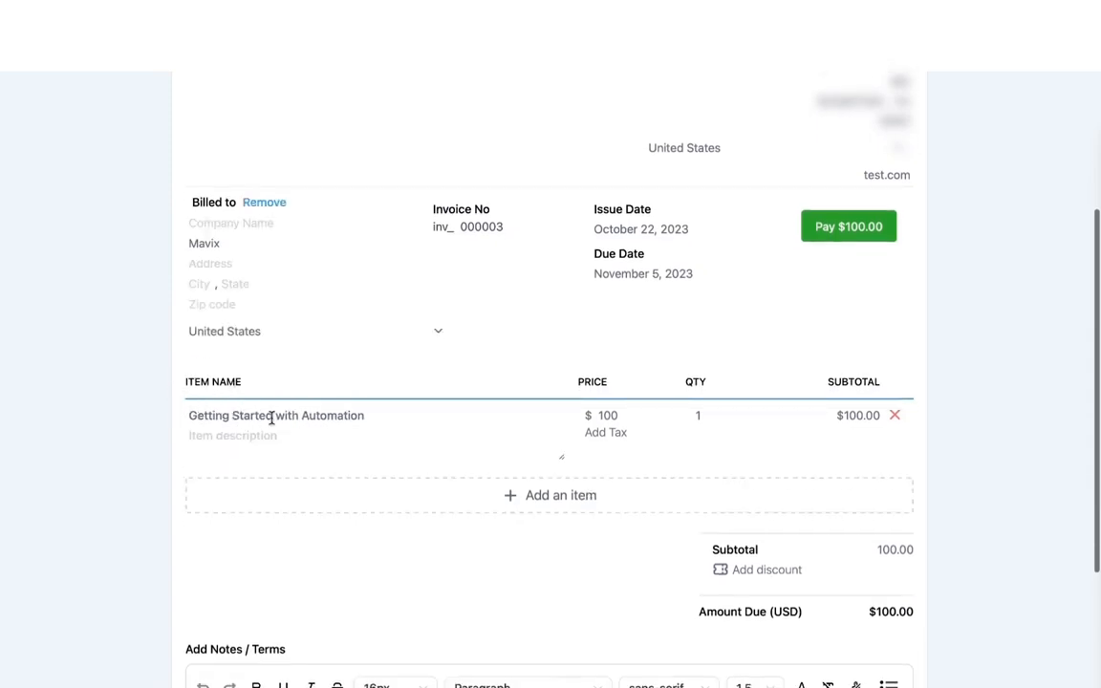
pyautogui.click(413, 501)
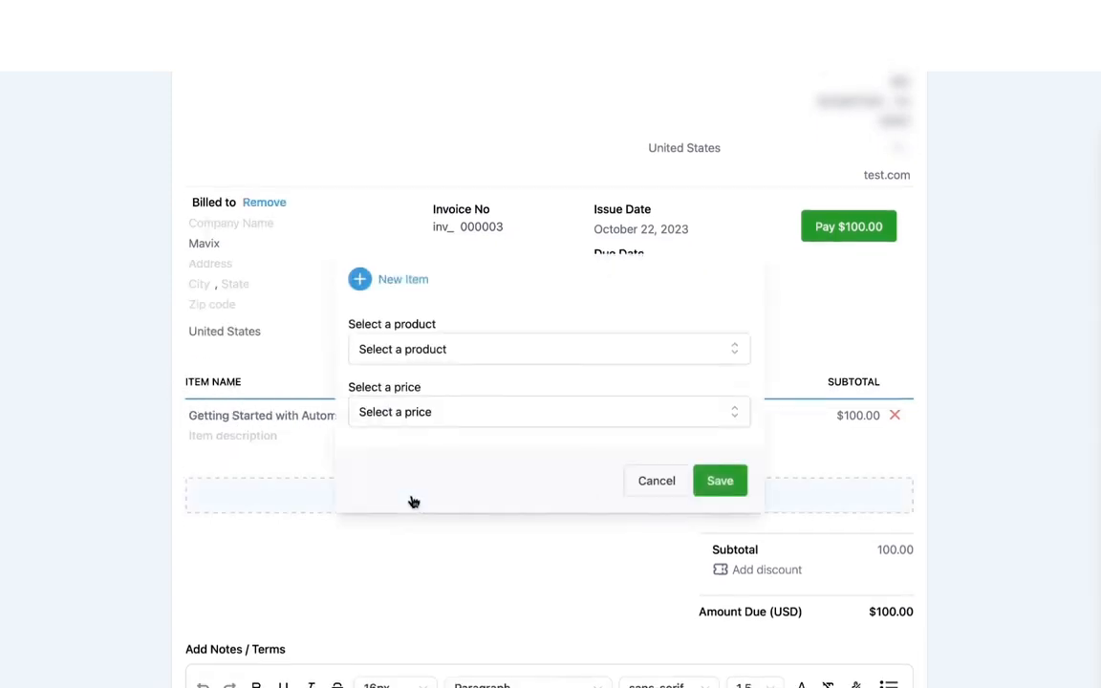
pyautogui.click(963, 435)
# Rename the new invoice as MAVIX-INVOICE and save it.
pyautogui.scroll(3, 688, 300)
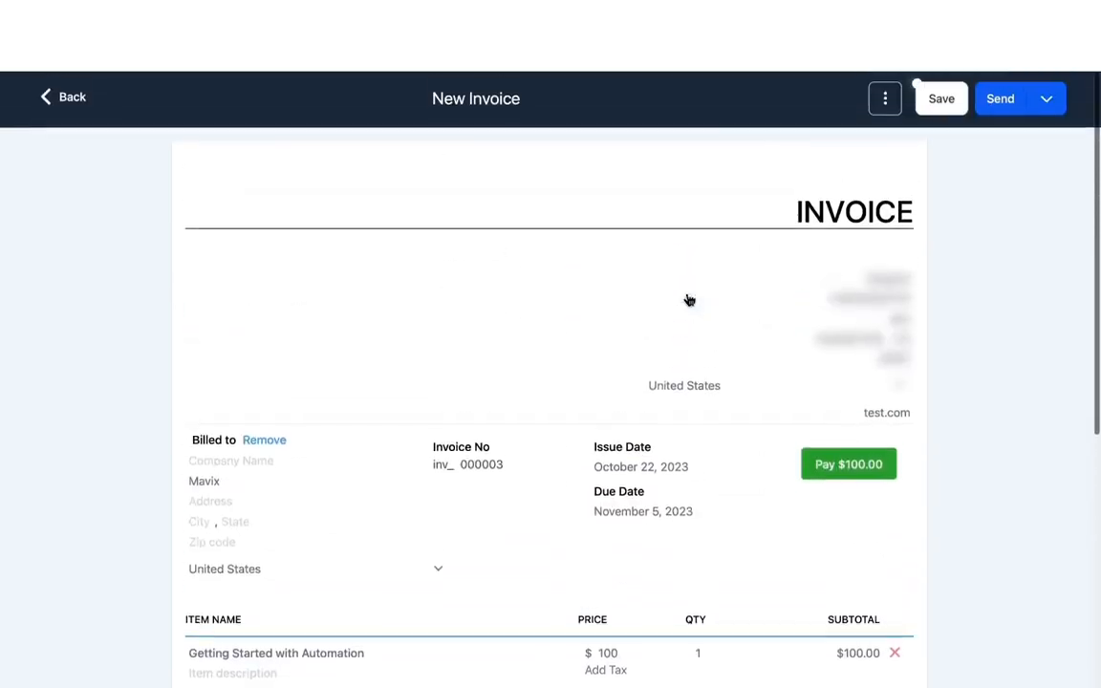
pyautogui.click(472, 99)
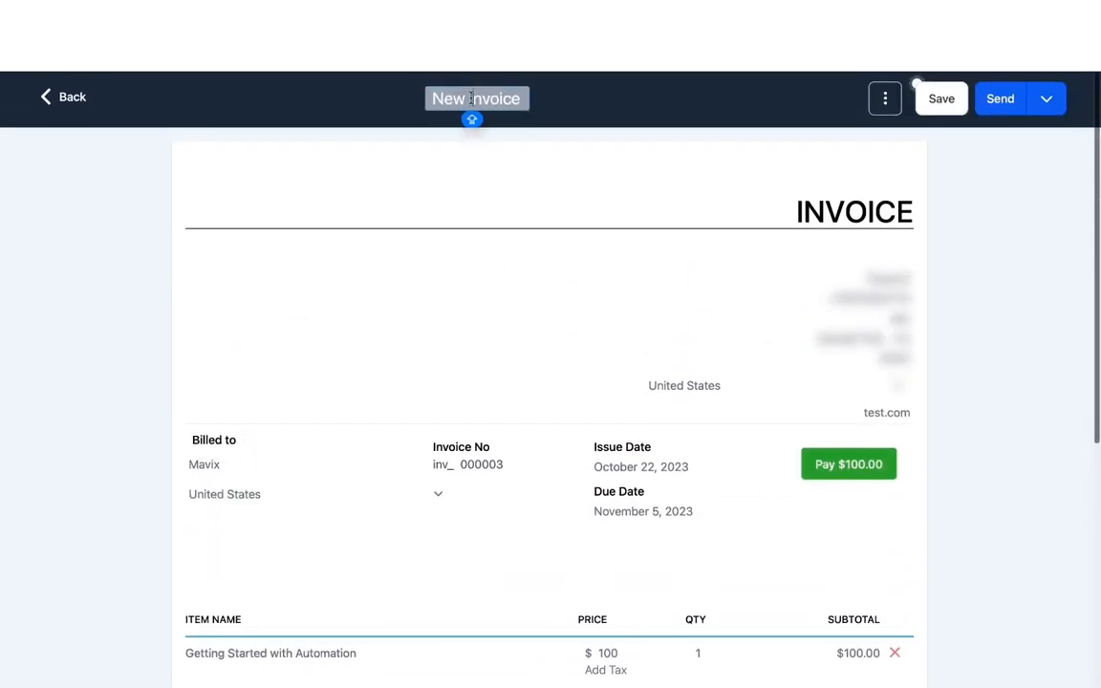
pyautogui.press('super+a')
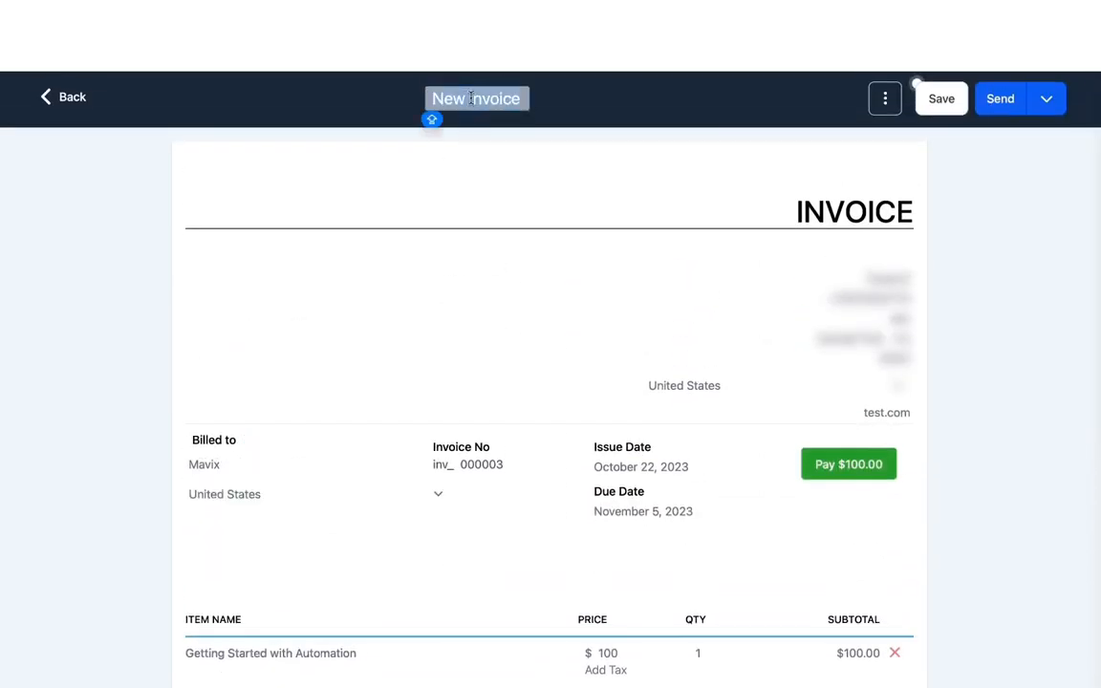
pyautogui.write('MAVIX-INVOI')
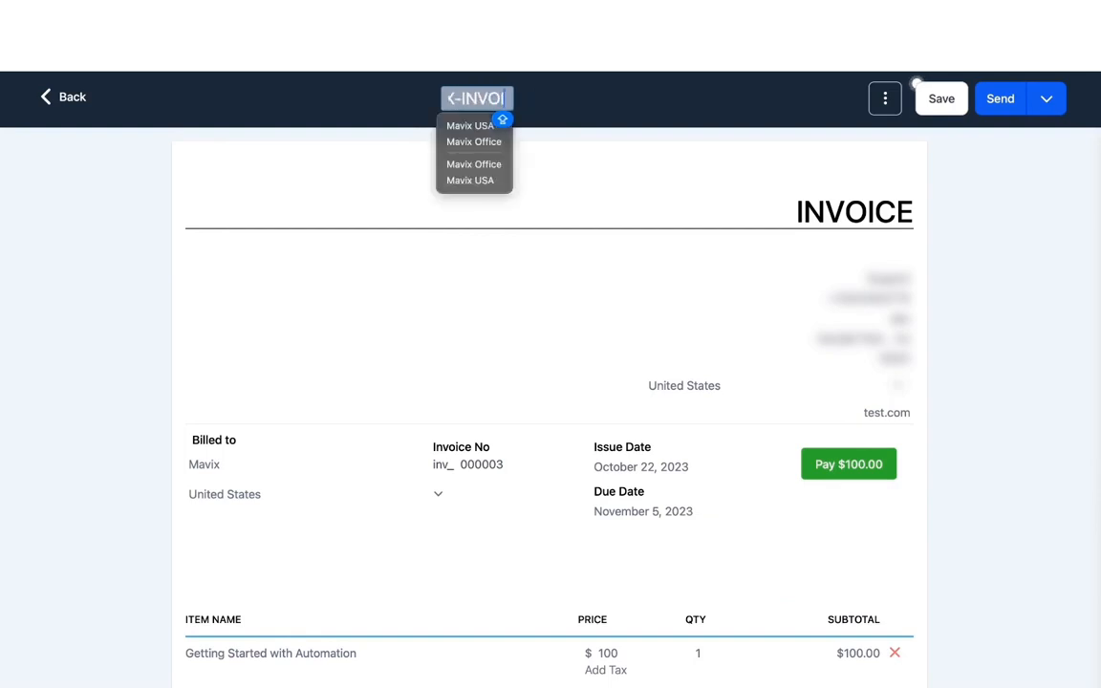
pyautogui.write('CE')
pyautogui.press('Escape')
pyautogui.click(656, 197)
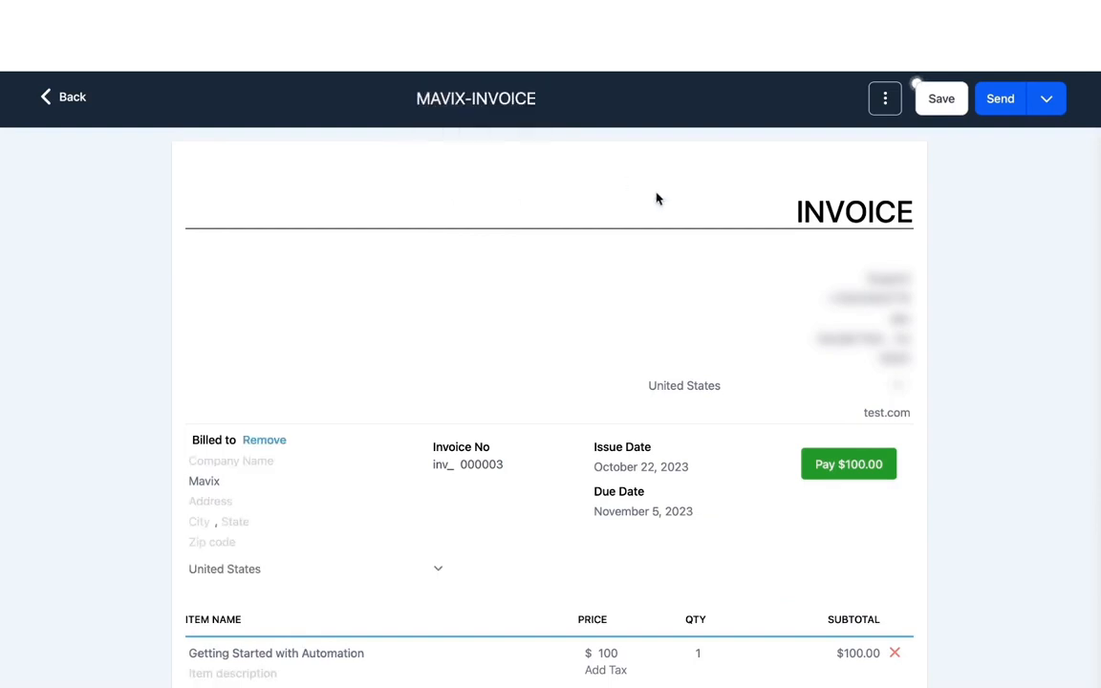
pyautogui.click(923, 109)
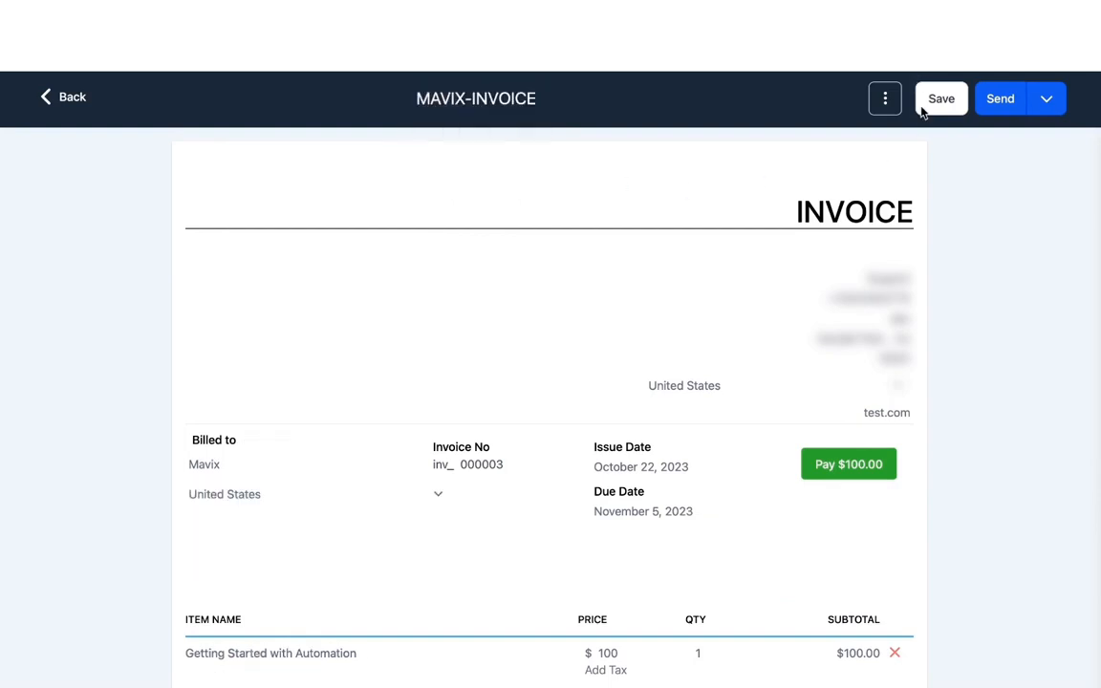
# Send the invoice by Email & Text with its payment mode on Live, and check its status in the invoice list.
pyautogui.click(1004, 103)
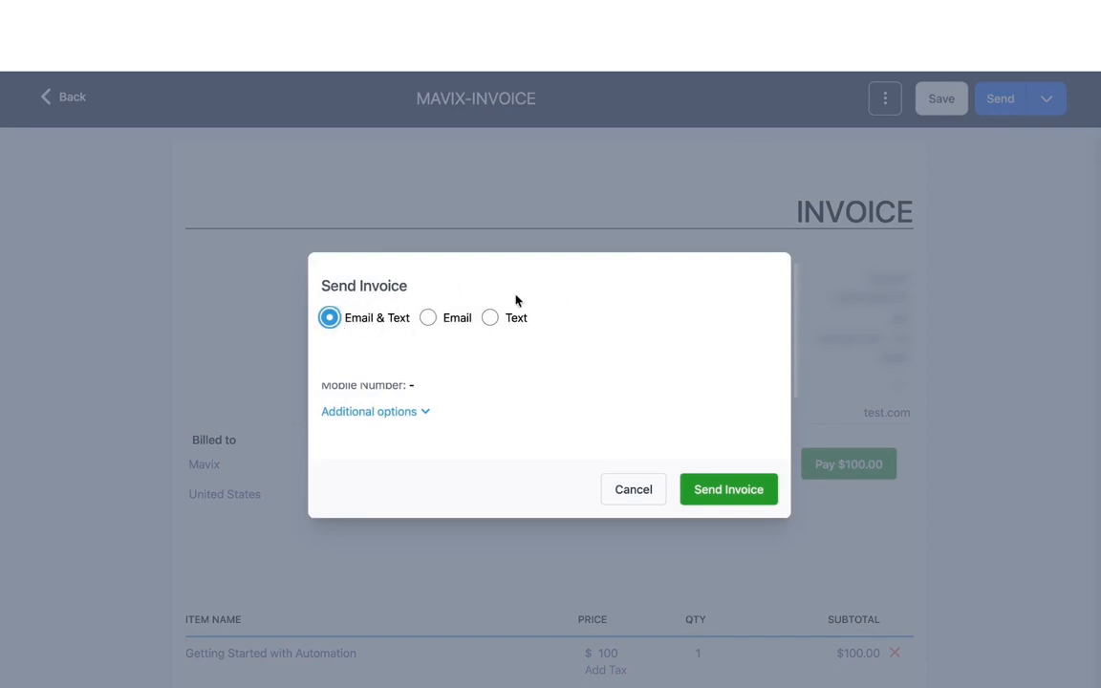
pyautogui.click(429, 412)
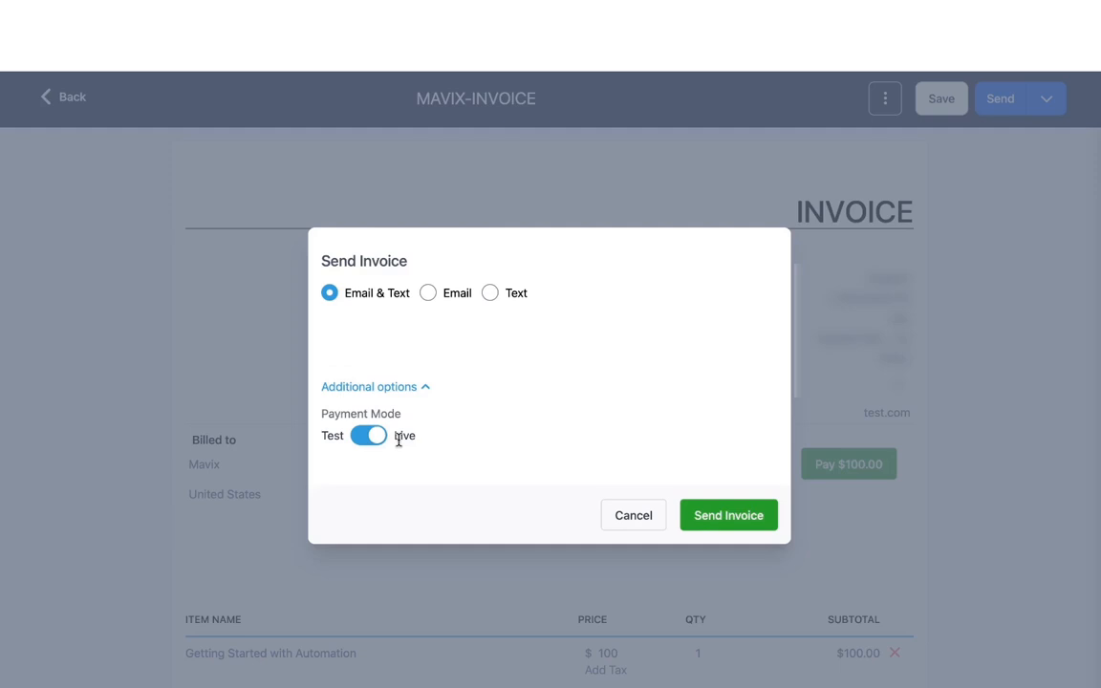
pyautogui.click(365, 443)
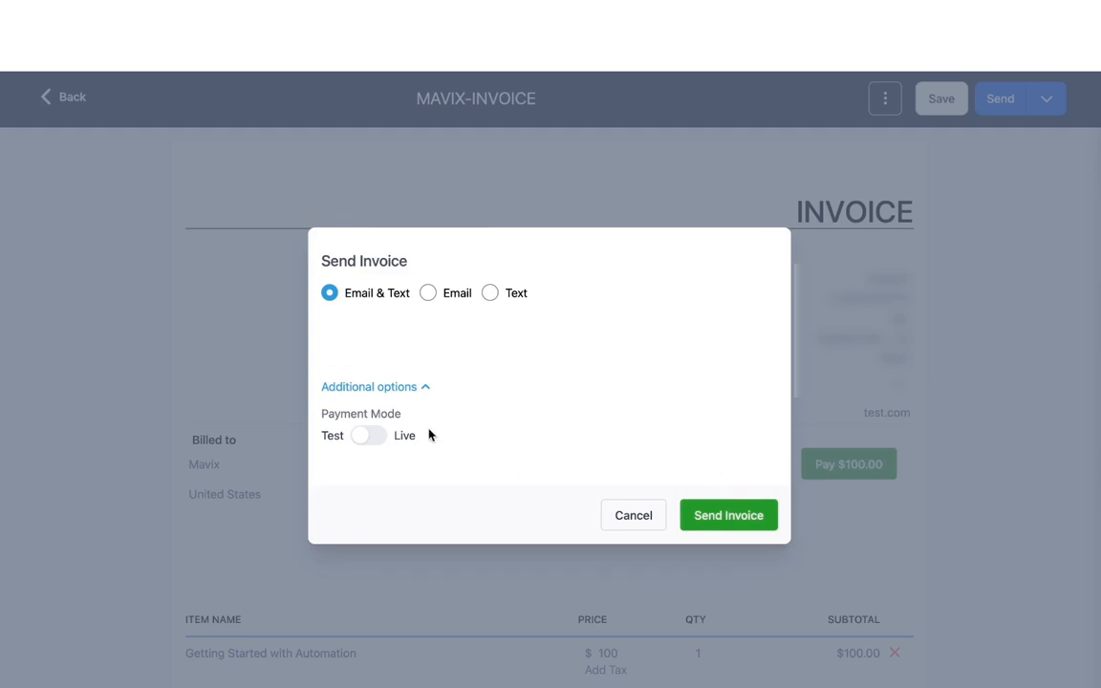
pyautogui.click(380, 442)
pyautogui.click(731, 526)
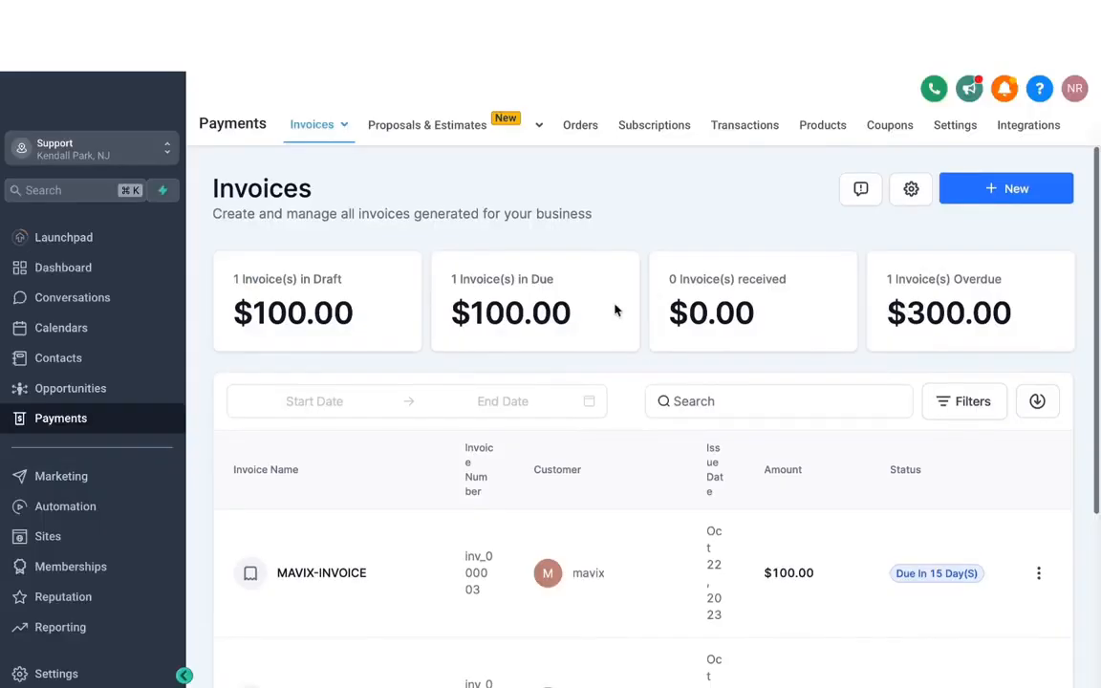
pyautogui.scroll(-1, 468, 394)
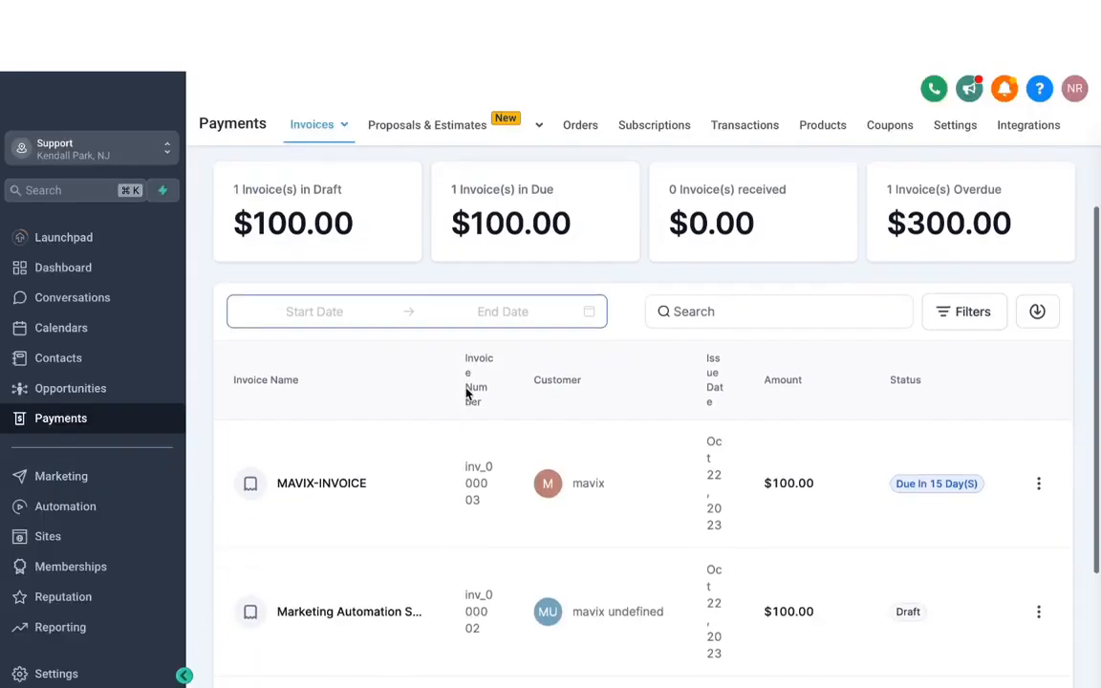
pyautogui.scroll(-1, 468, 394)
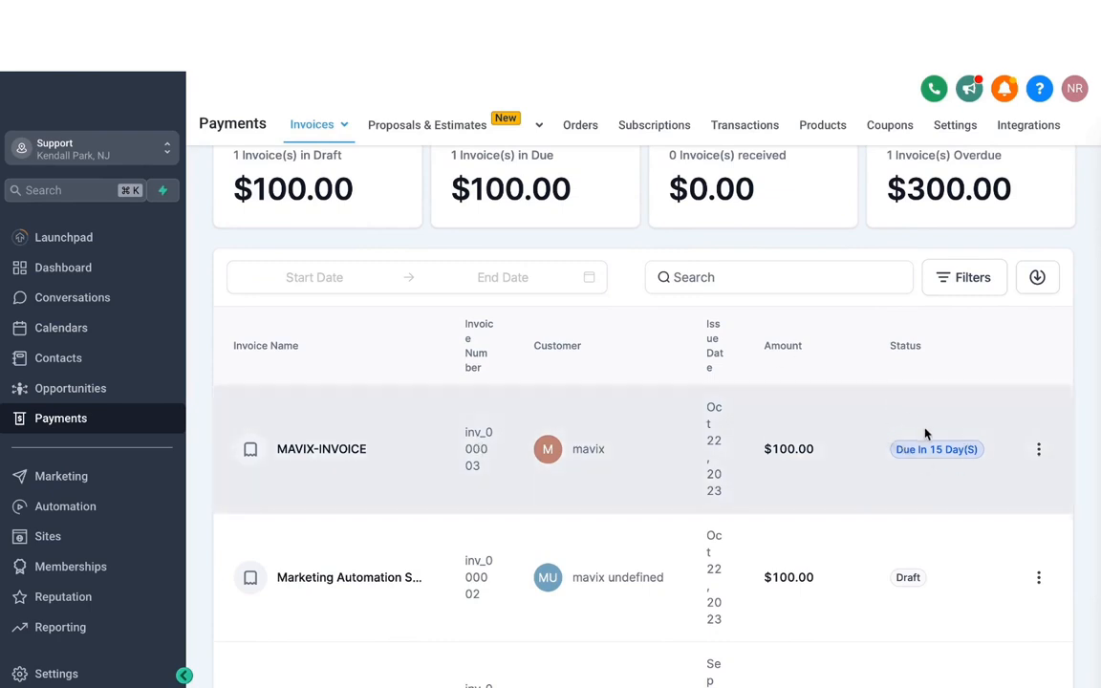
# Open the templates for proposals and estimates and create a new template.
pyautogui.scroll(3, 927, 427)
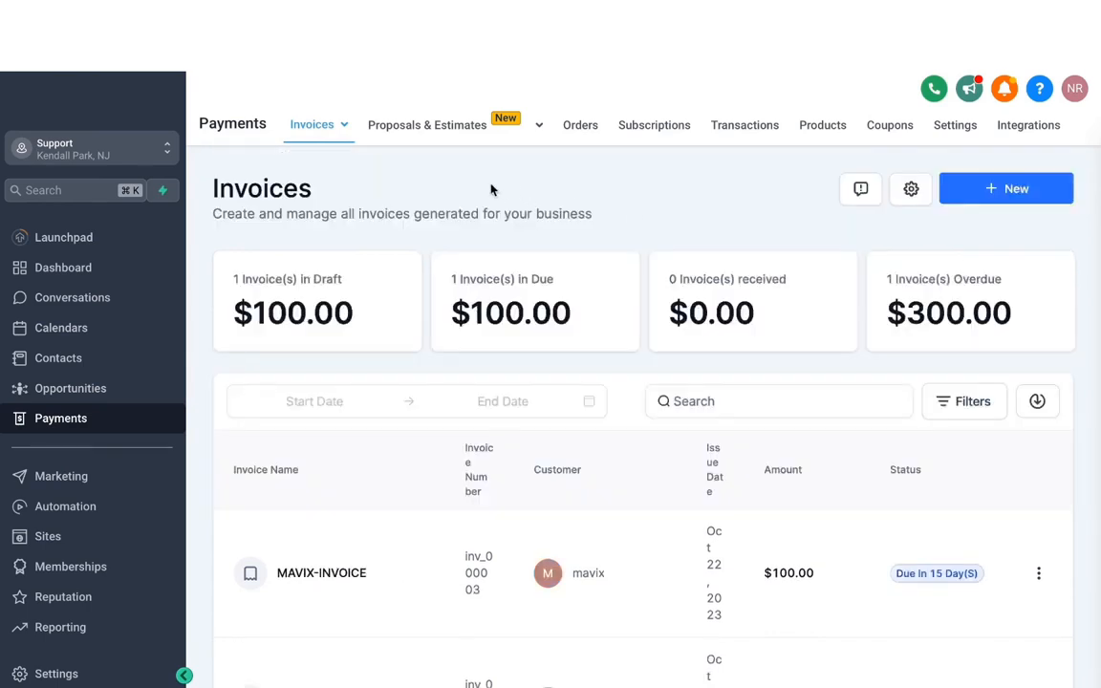
pyautogui.moveTo(409, 130)
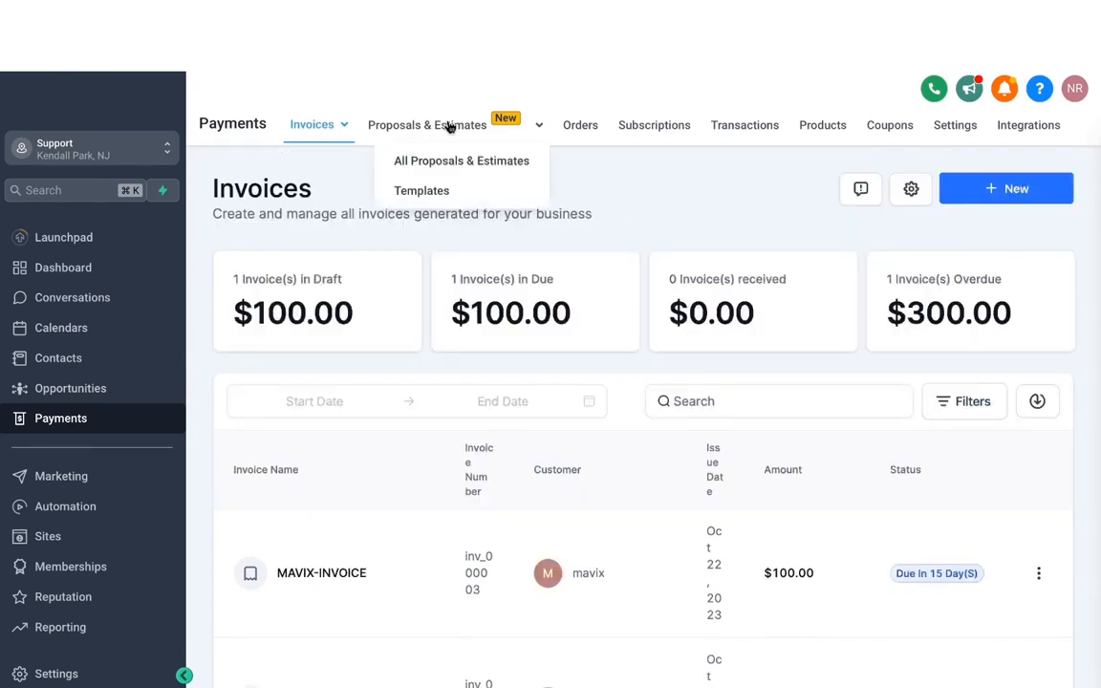
pyautogui.click(426, 193)
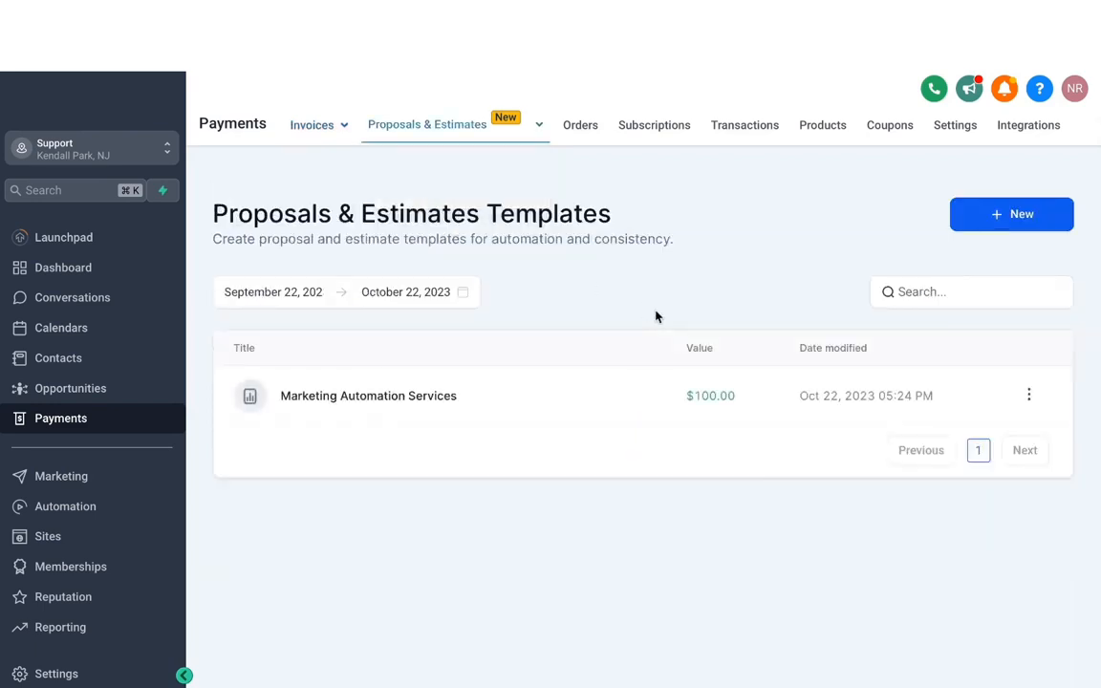
pyautogui.click(981, 228)
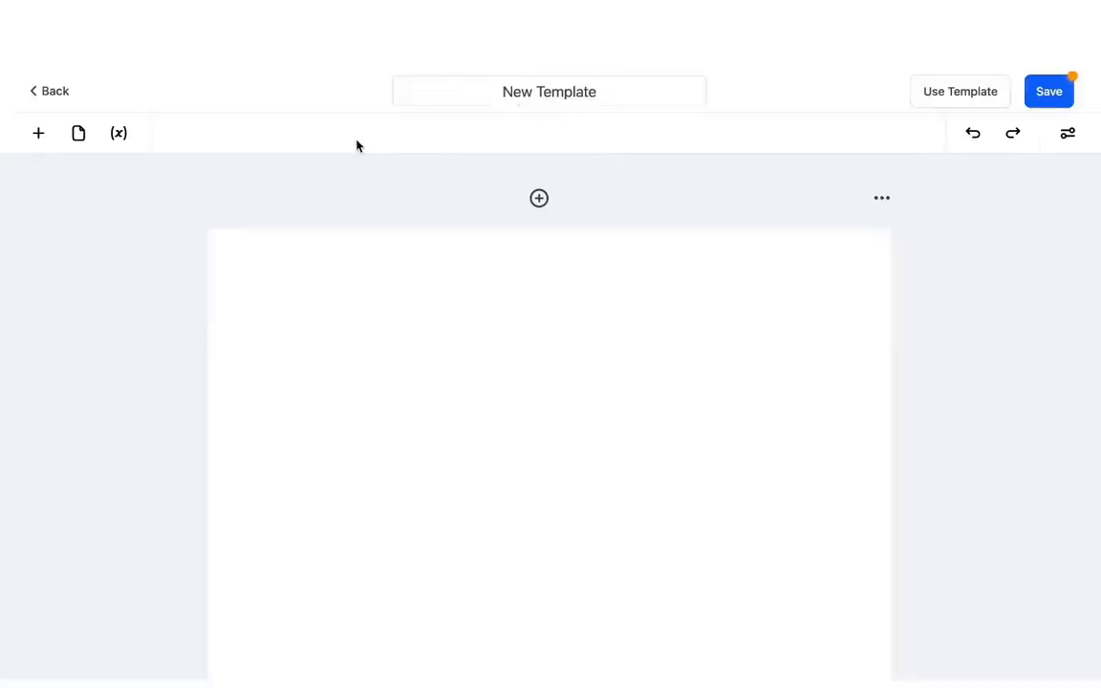
# Add an image element at the start of the blank page and fill it with the GQ logo from the media library.
pyautogui.click(42, 136)
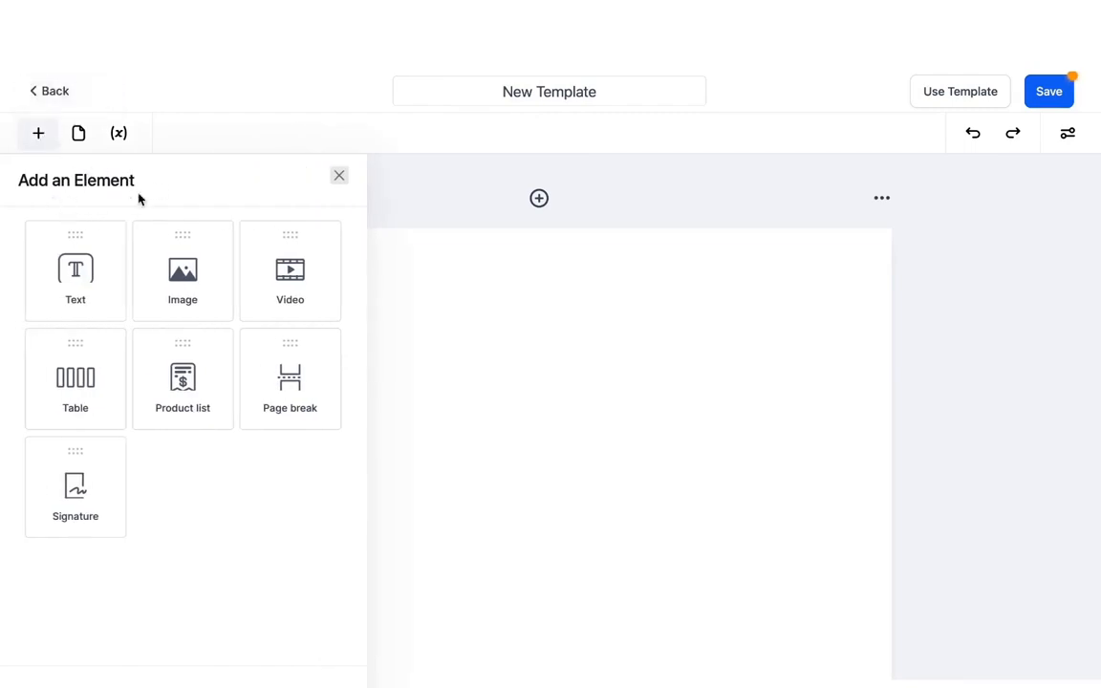
pyautogui.moveTo(197, 277); pyautogui.dragTo(553, 283)
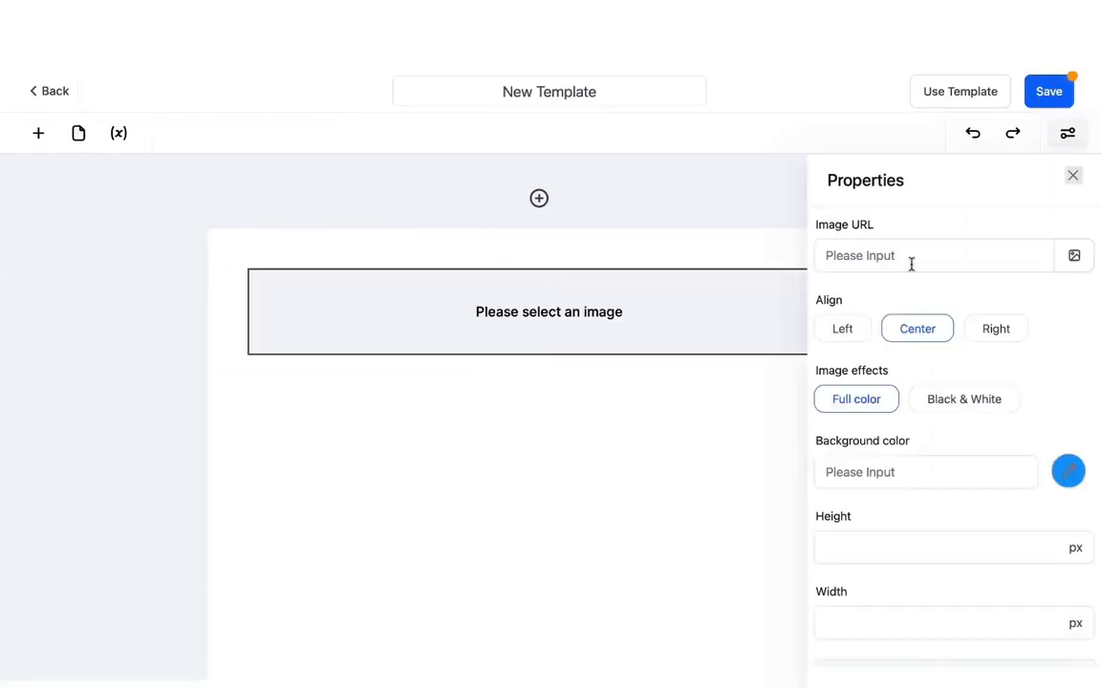
pyautogui.click(1075, 256)
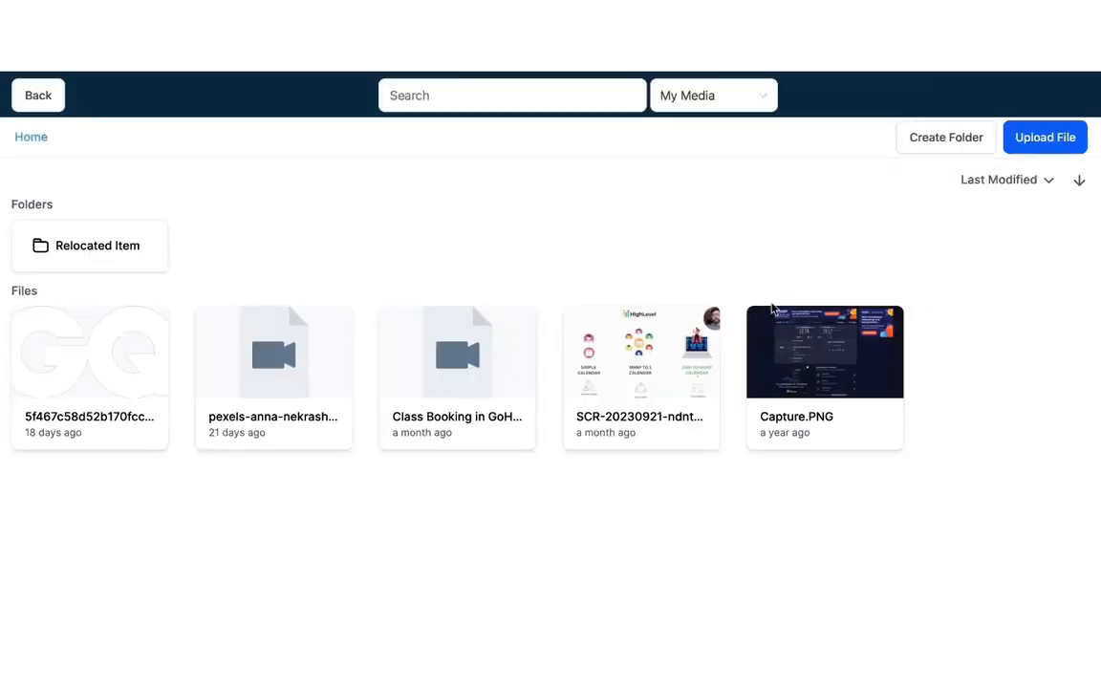
pyautogui.doubleClick(91, 311)
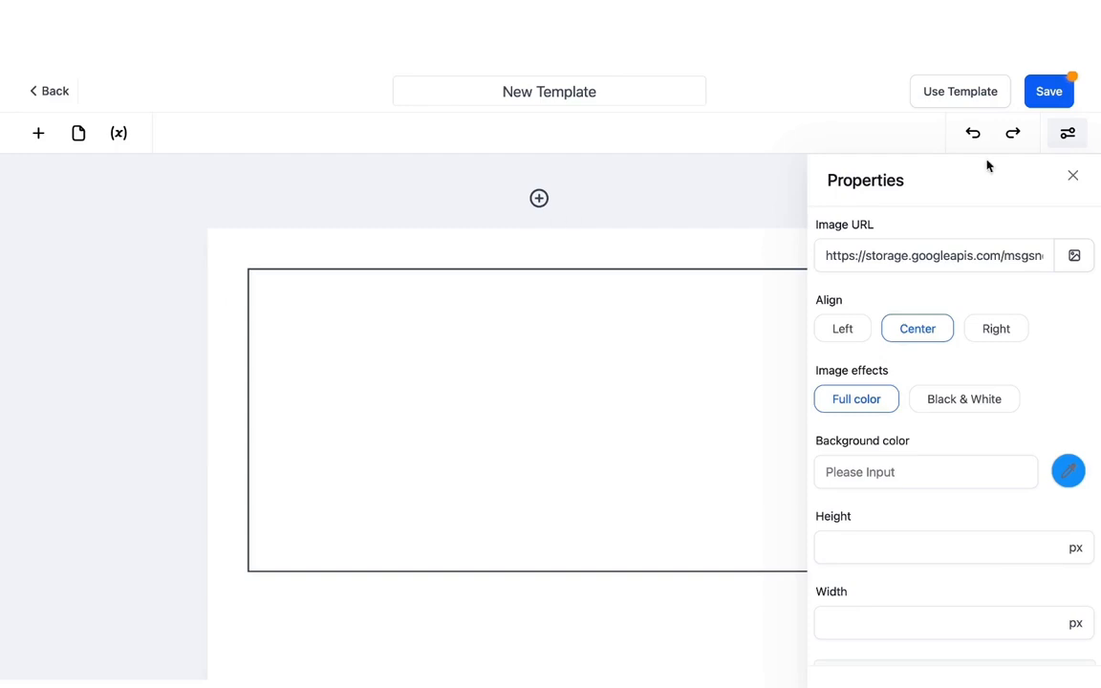
pyautogui.click(1073, 175)
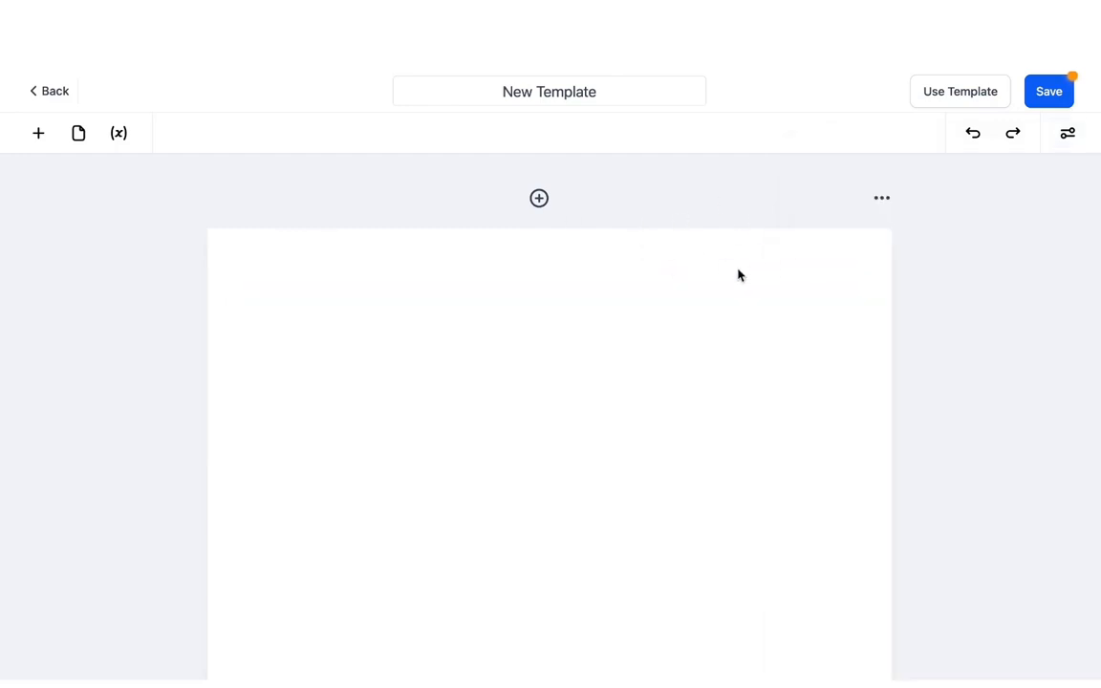
# Set the template's page background color to dark grey #333333.
pyautogui.click(889, 202)
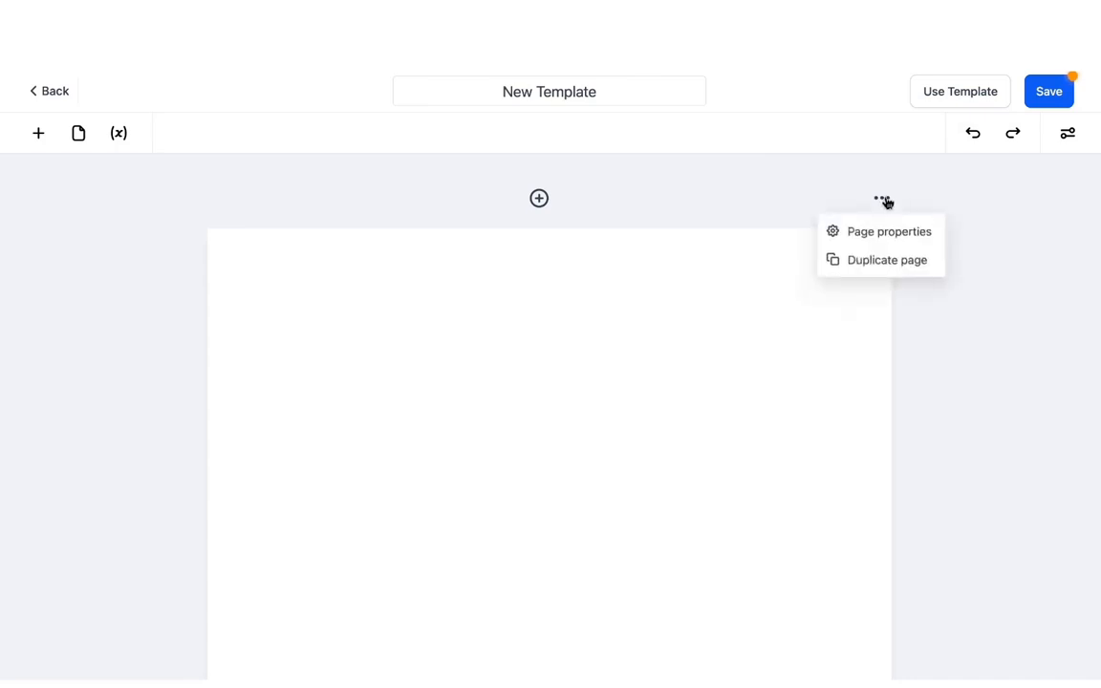
pyautogui.click(871, 237)
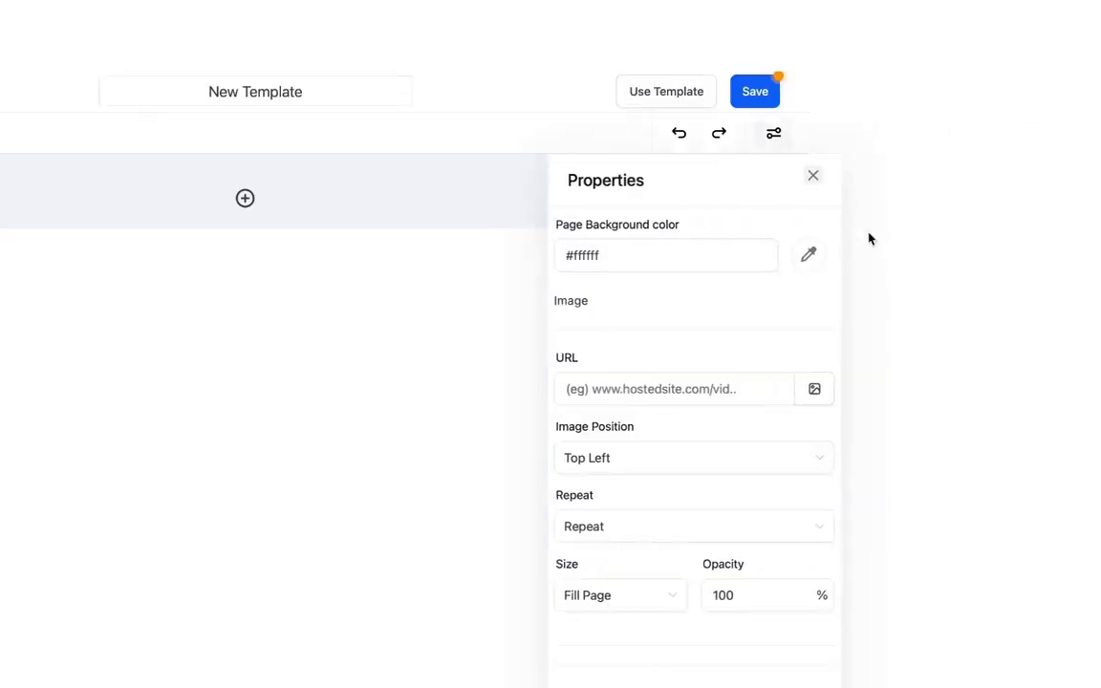
pyautogui.click(1071, 256)
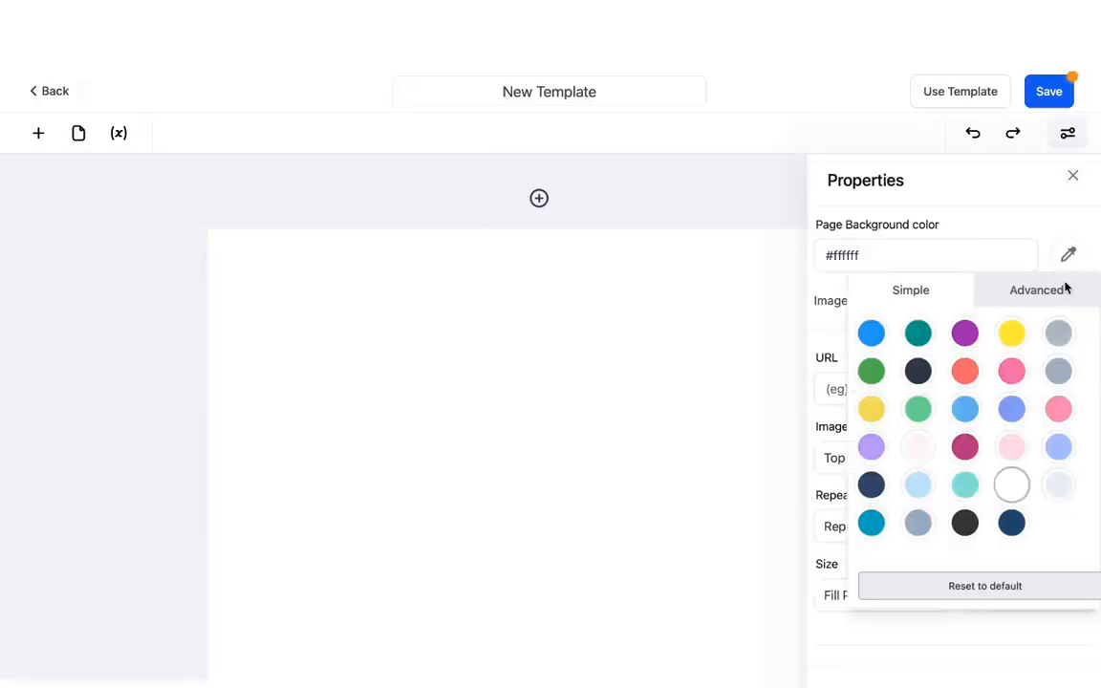
pyautogui.click(920, 523)
pyautogui.click(964, 523)
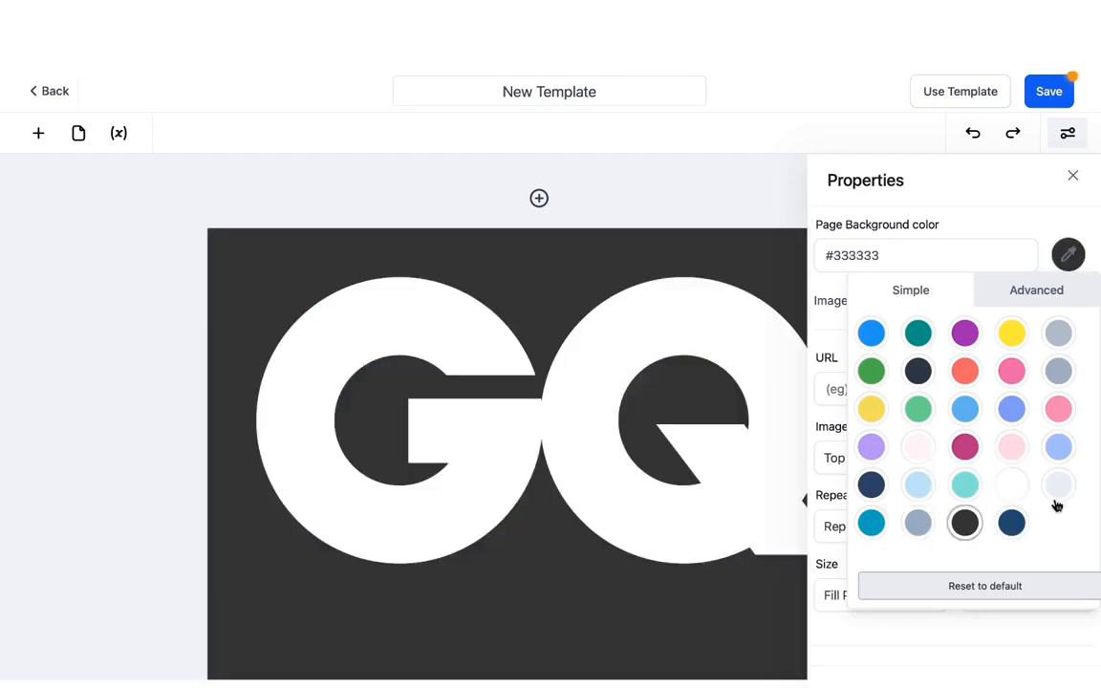
pyautogui.click(1045, 199)
pyautogui.click(199, 208)
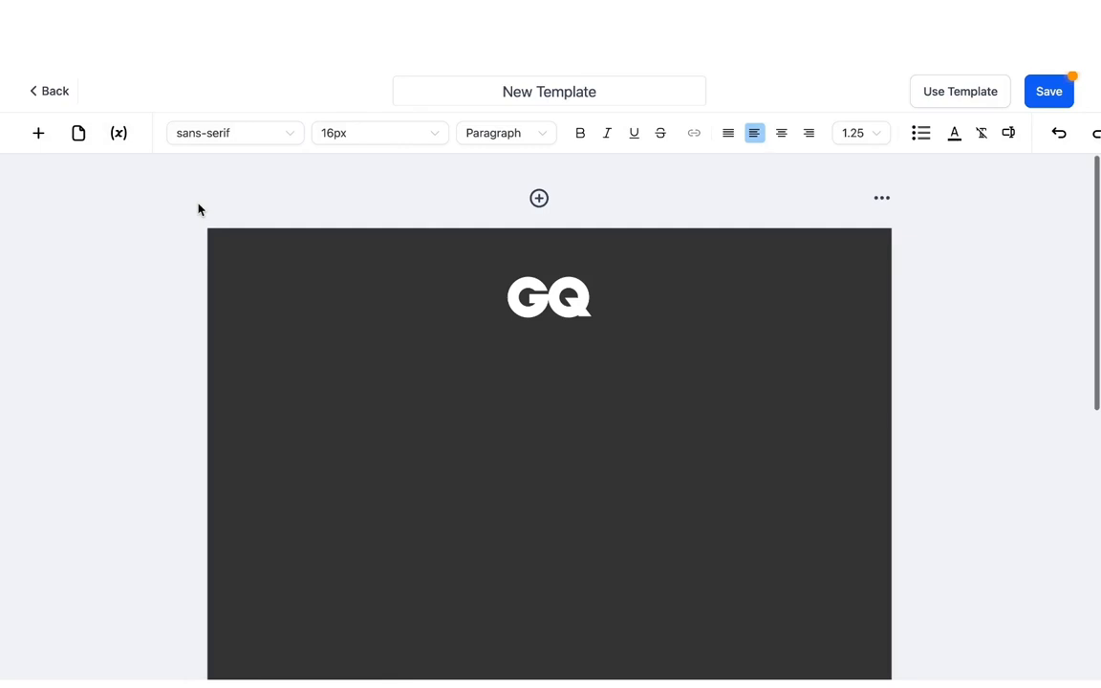
# Add a product list element below the GQ logo and give it a white #ffffff background.
pyautogui.click(39, 134)
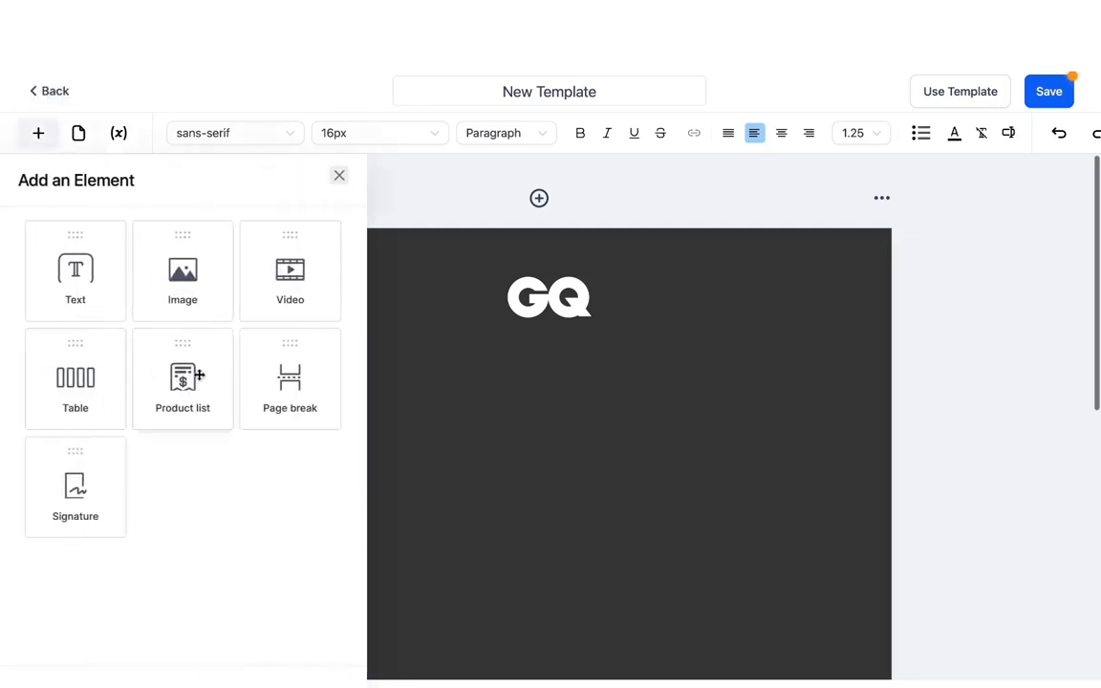
pyautogui.moveTo(191, 381); pyautogui.dragTo(565, 352)
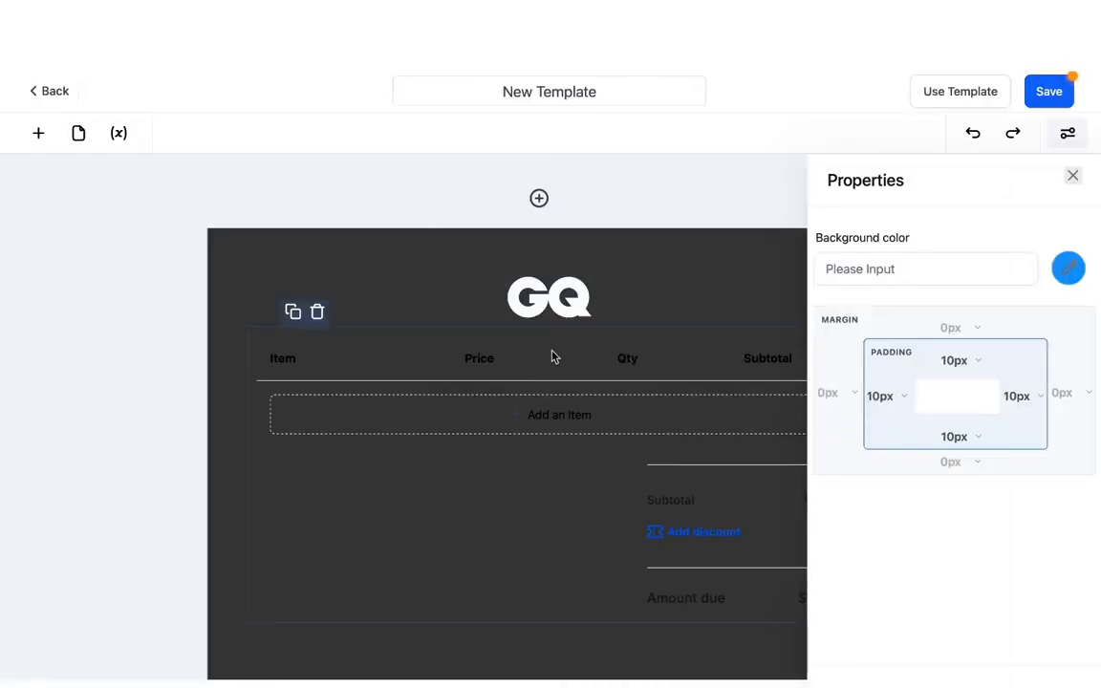
pyautogui.click(1068, 270)
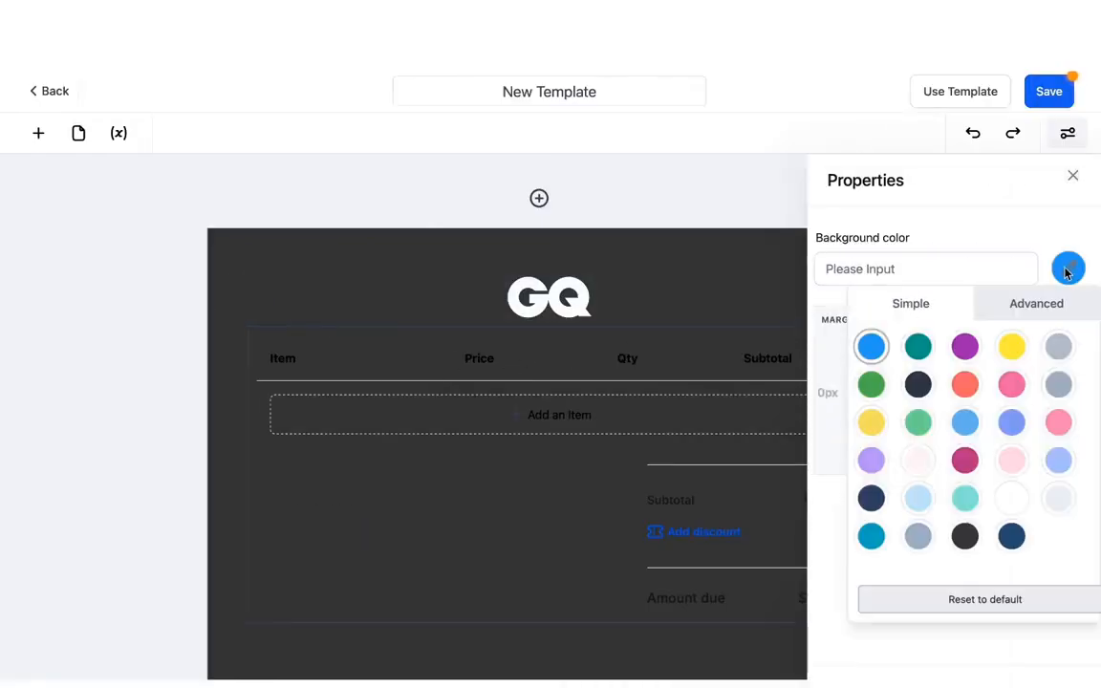
pyautogui.click(1013, 504)
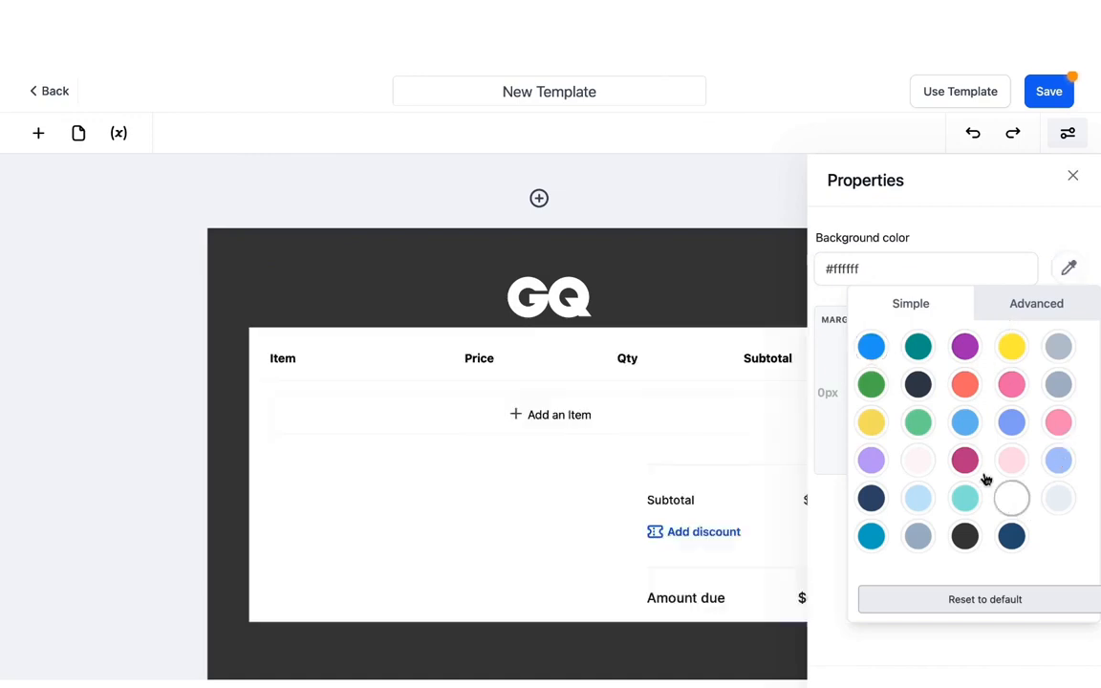
pyautogui.click(1073, 177)
# Add the product Getting Started with Automation at the $100 price to the product list.
pyautogui.scroll(-2, 666, 356)
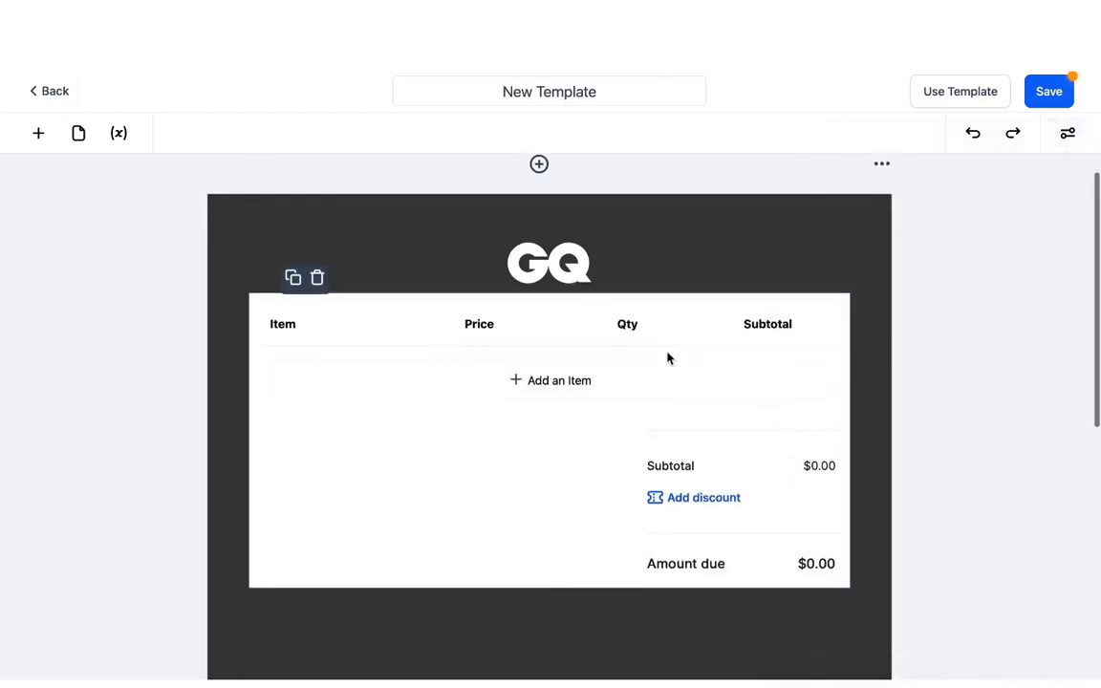
pyautogui.click(558, 317)
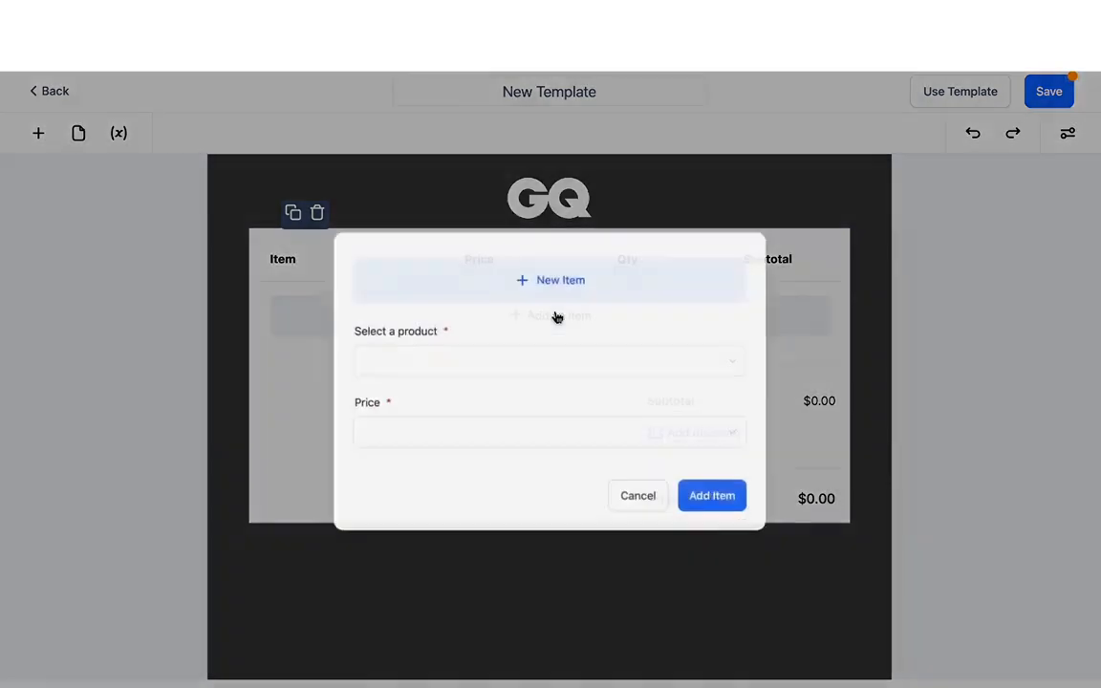
pyautogui.click(494, 363)
pyautogui.click(438, 406)
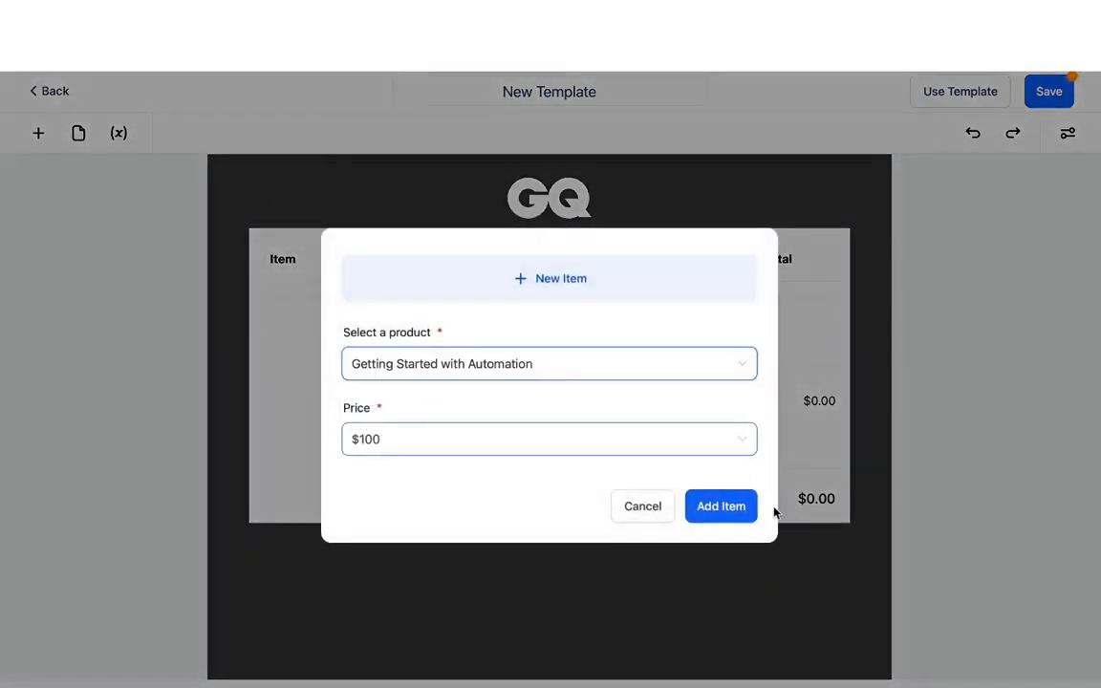
pyautogui.click(734, 507)
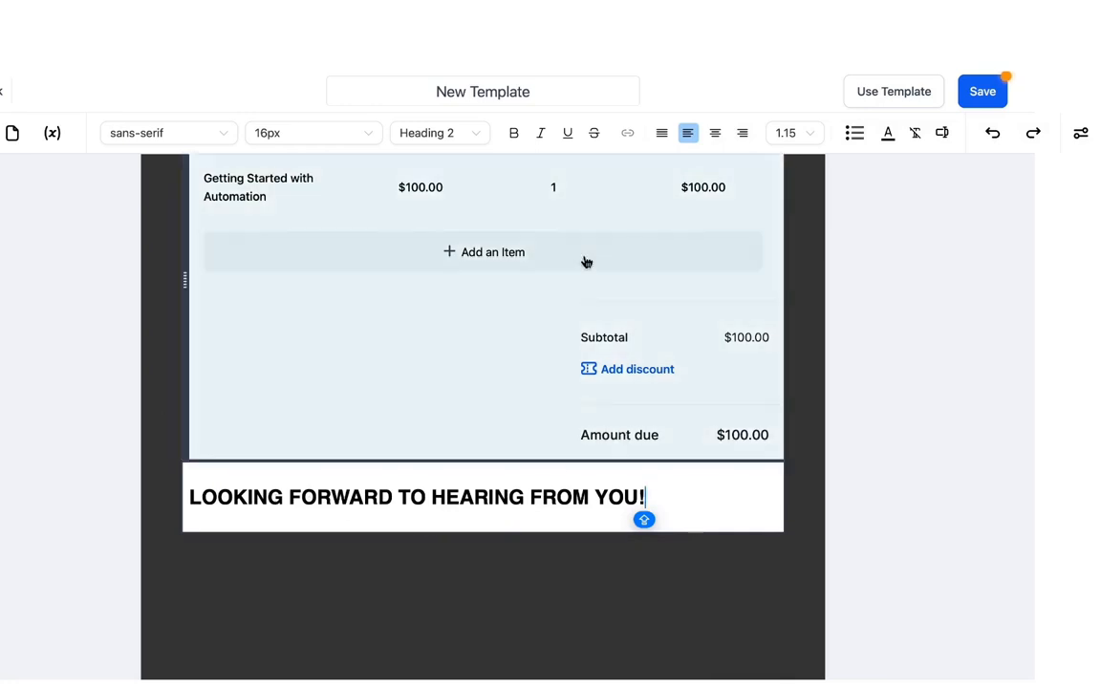
# Name the template MARKETING AUTOMATION TEMPLATE and save it.
pyautogui.scroll(5, 586, 262)
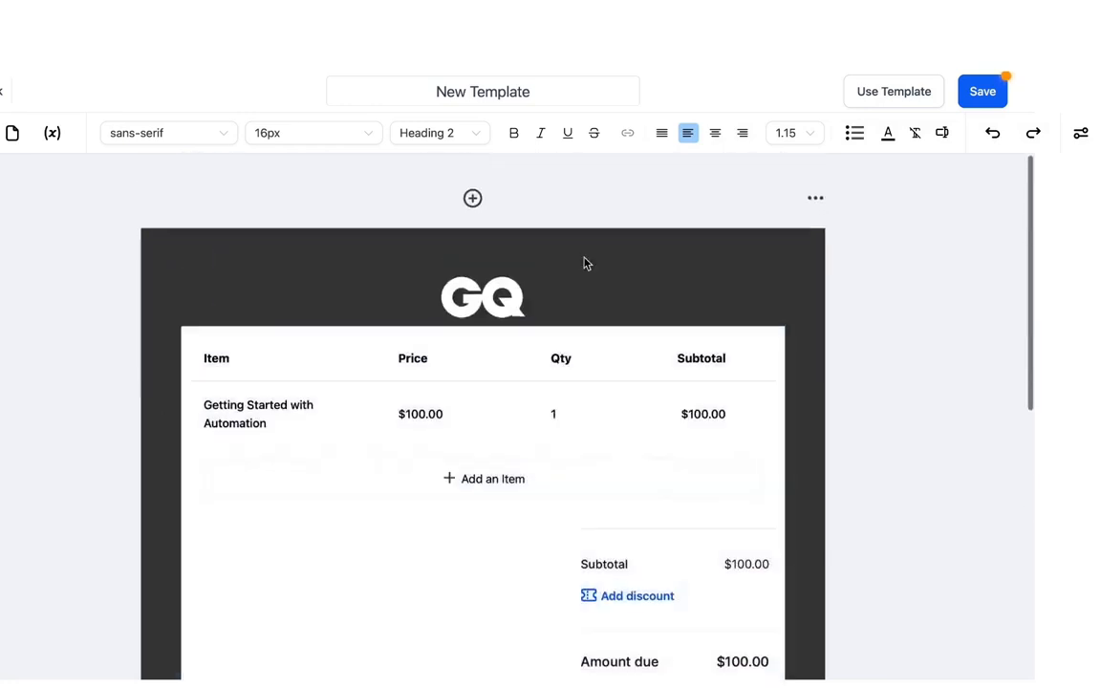
pyautogui.click(539, 91)
pyautogui.write('MARKETING AUTOMATION')
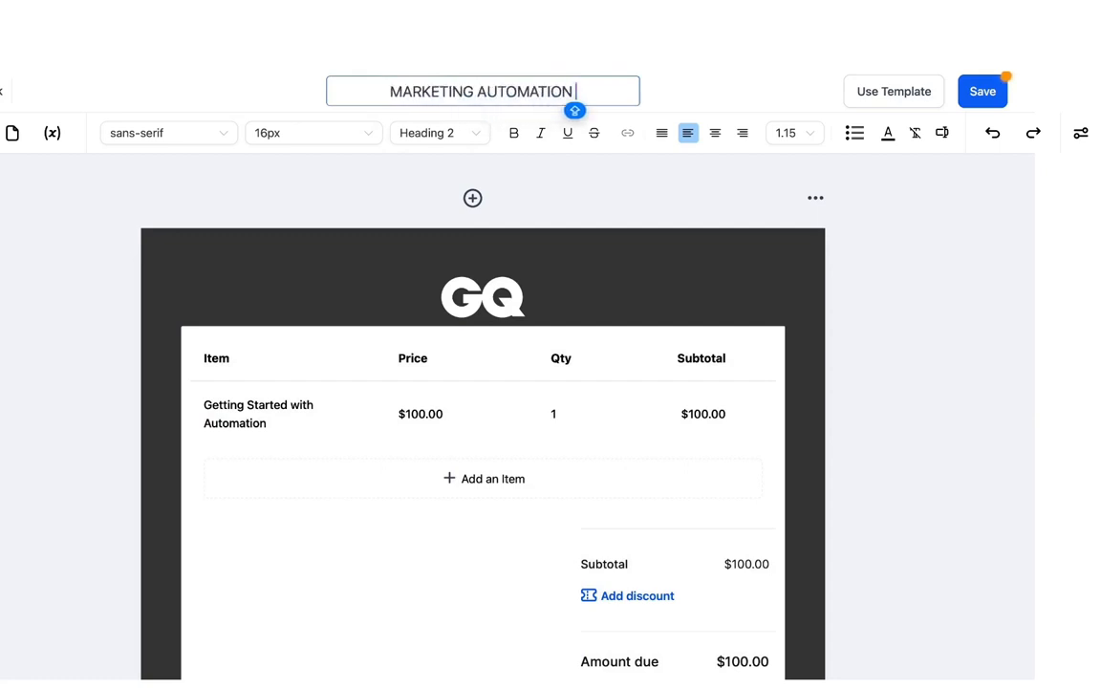
pyautogui.write(' TEMPLATE')
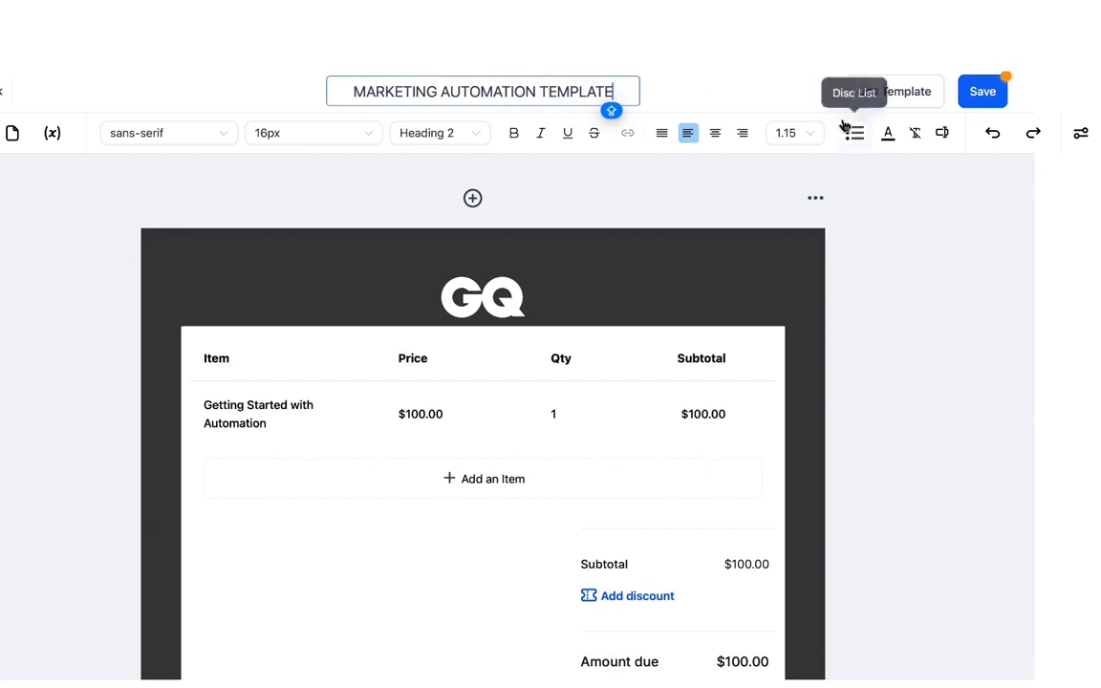
pyautogui.click(986, 97)
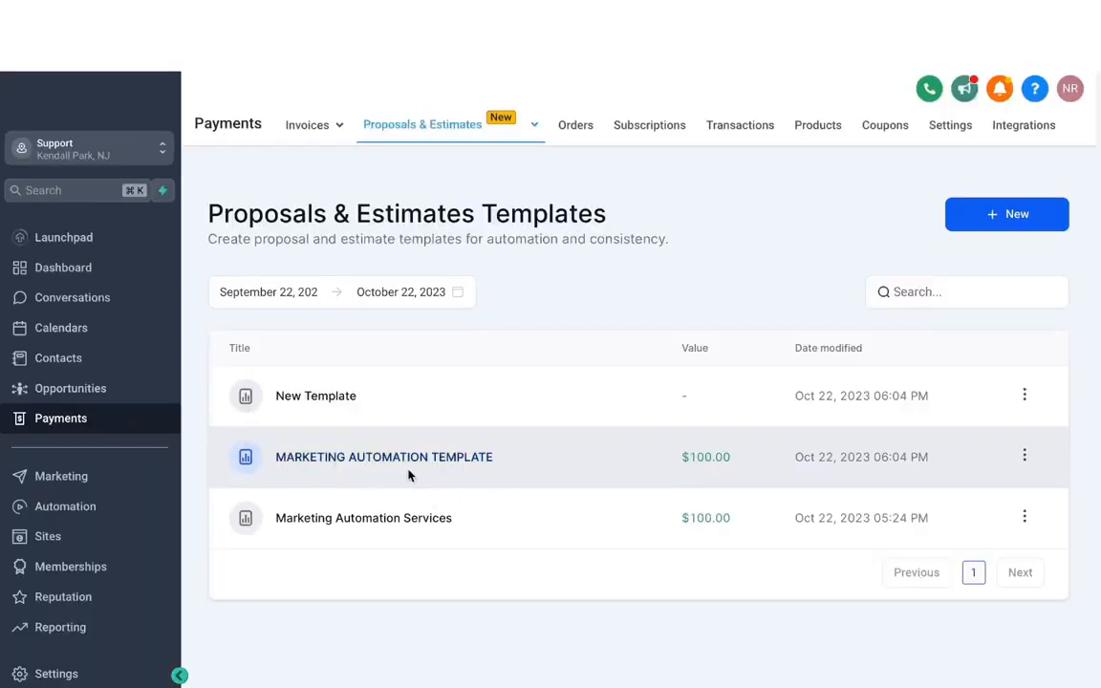
# In the proposals and estimates settings, use the Pulse Marketing email template for customers' received and signed documents, and save.
pyautogui.moveTo(476, 140)
pyautogui.click(441, 170)
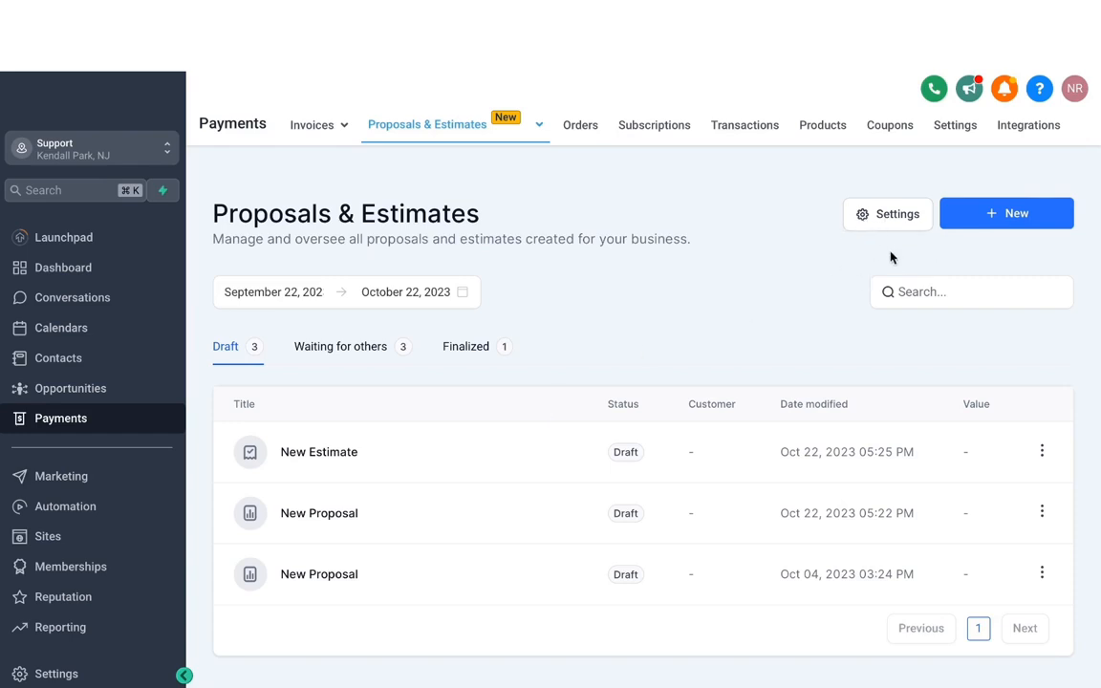
pyautogui.click(887, 212)
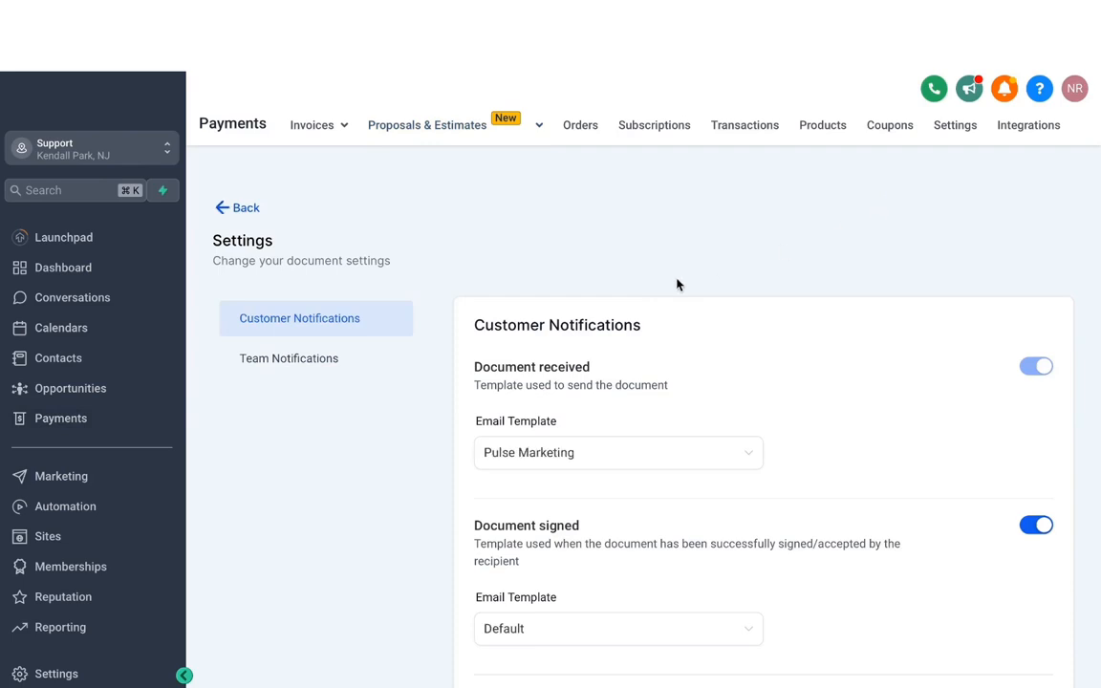
pyautogui.scroll(-2, 677, 284)
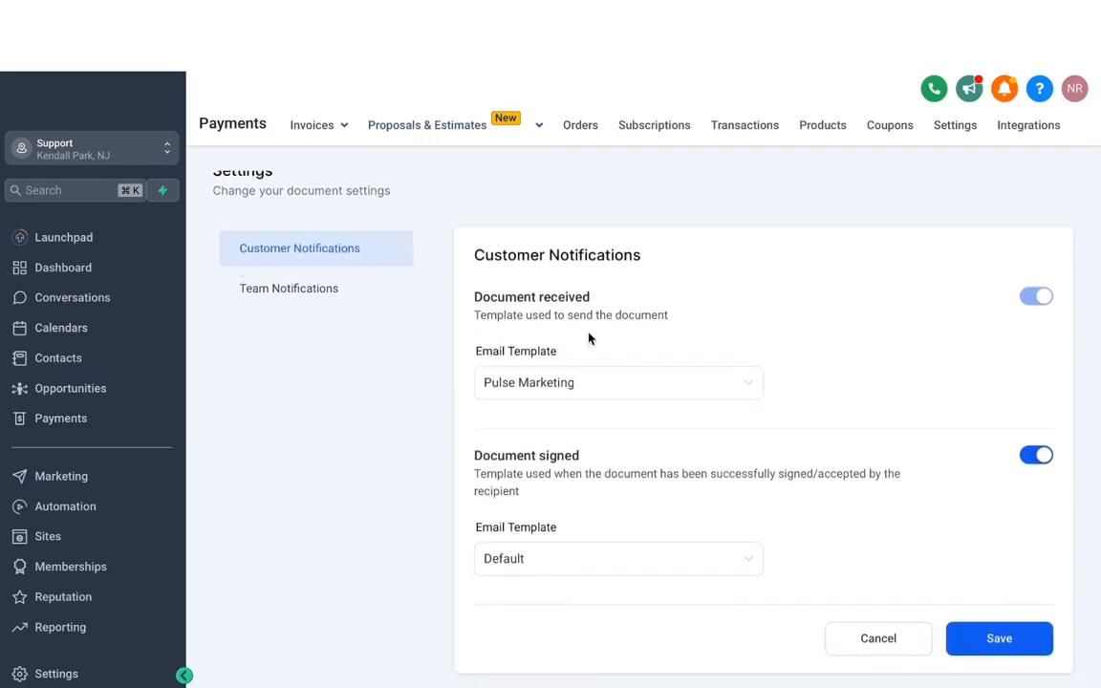
pyautogui.click(523, 385)
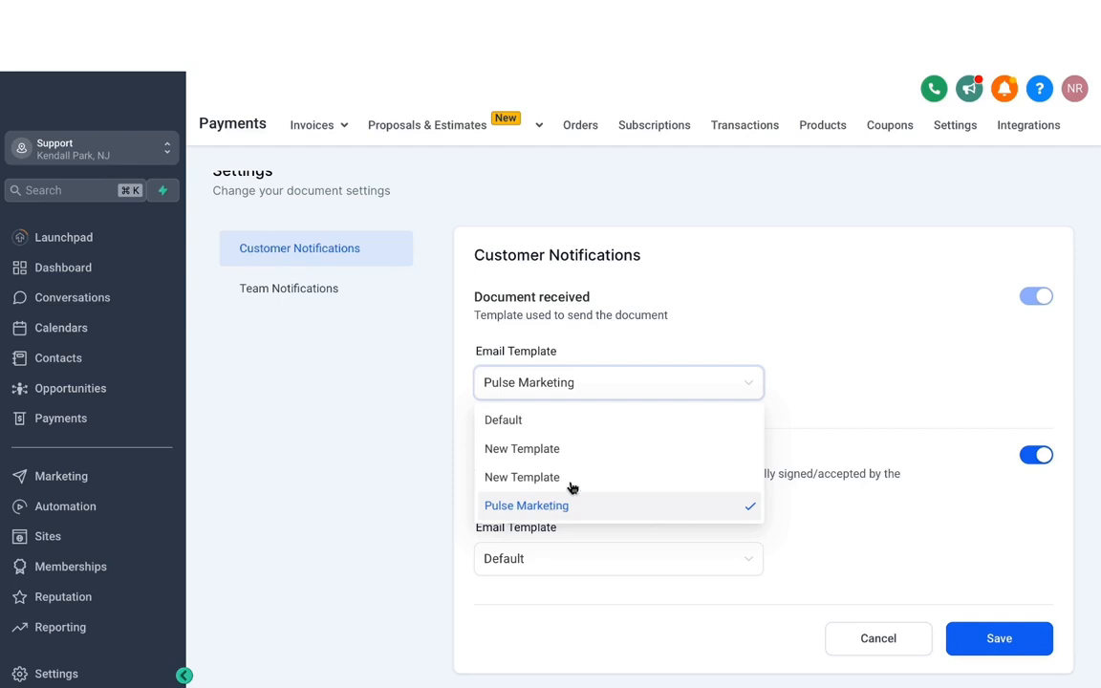
pyautogui.click(552, 512)
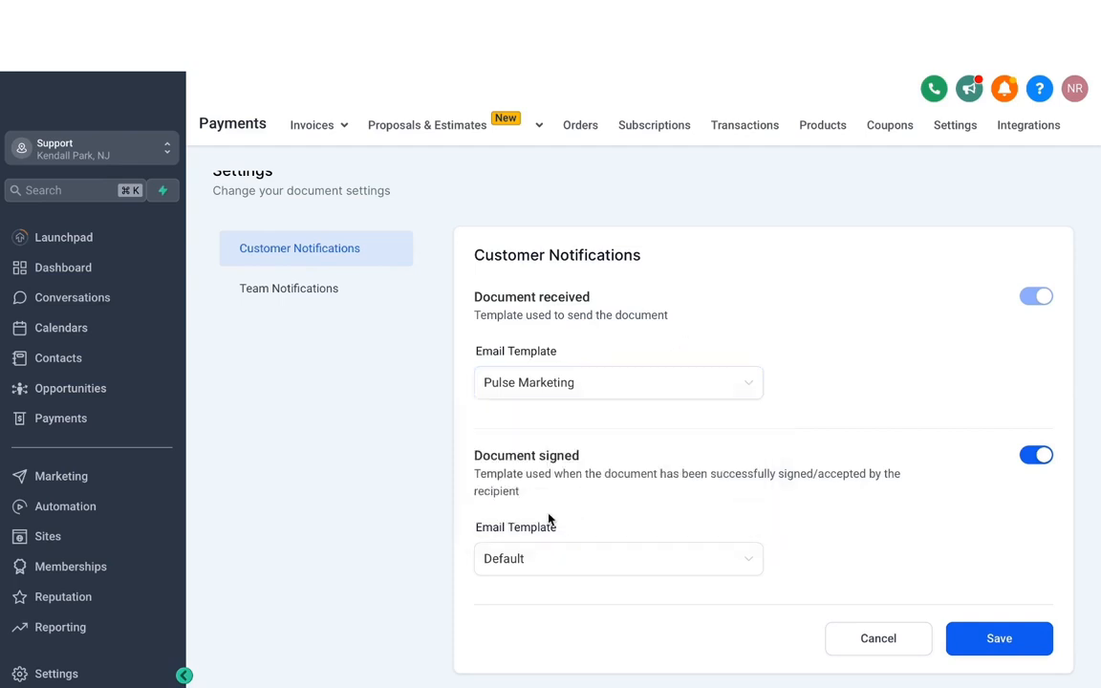
pyautogui.click(529, 557)
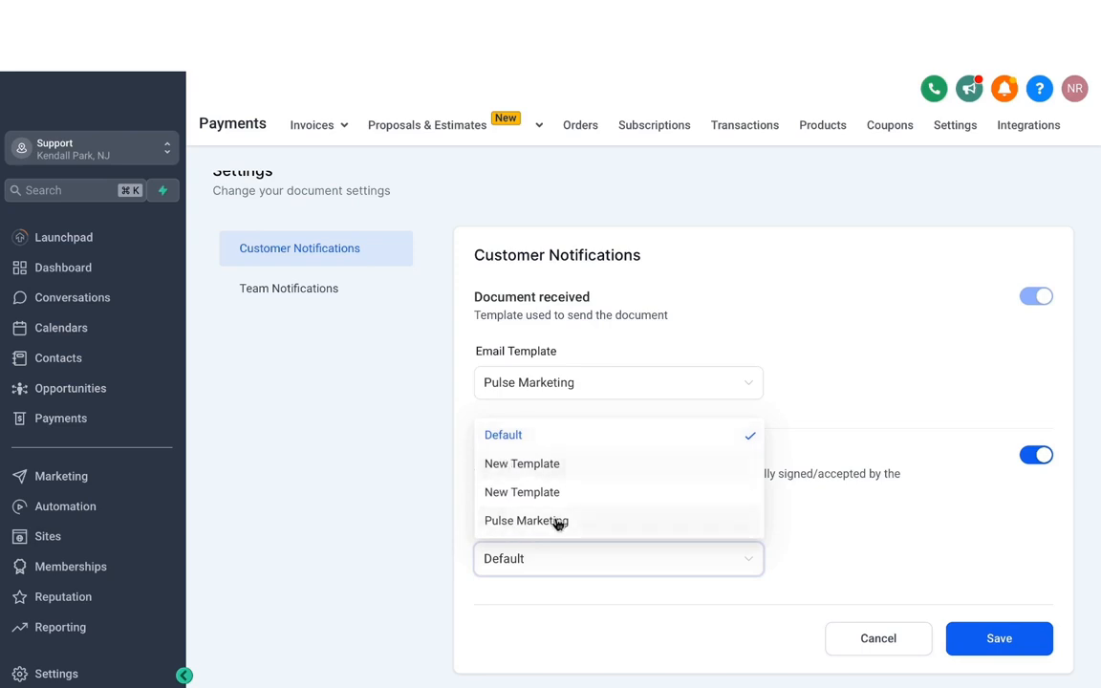
pyautogui.click(558, 523)
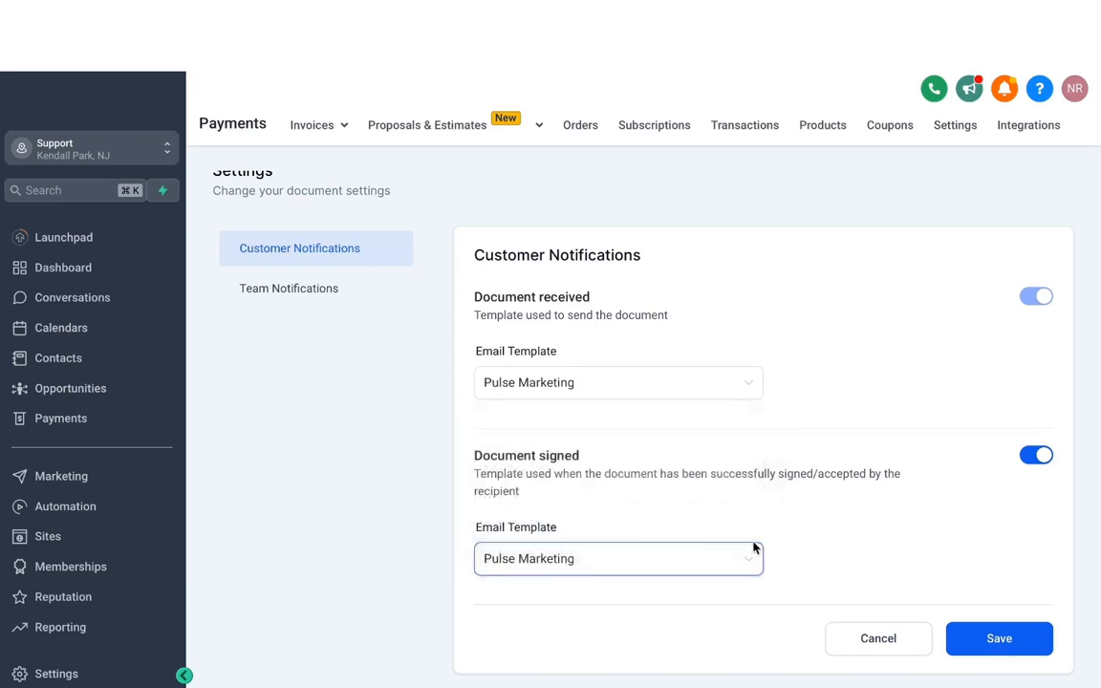
pyautogui.click(994, 652)
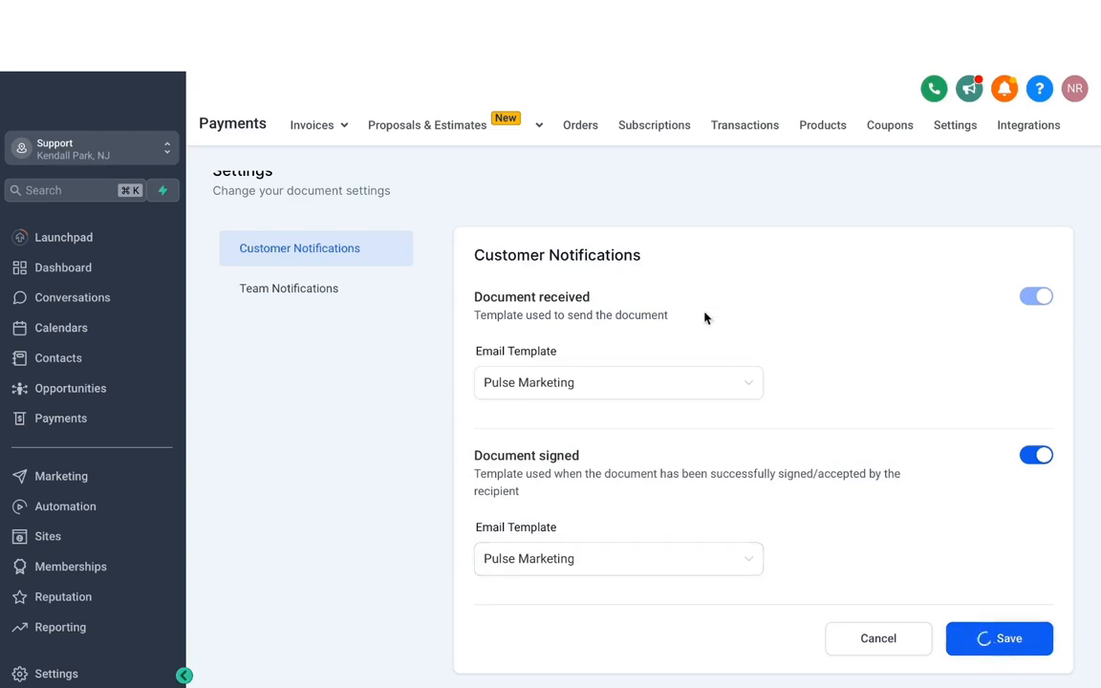
# Review the team notification settings for signed documents and the list of all proposals and estimates.
pyautogui.click(315, 296)
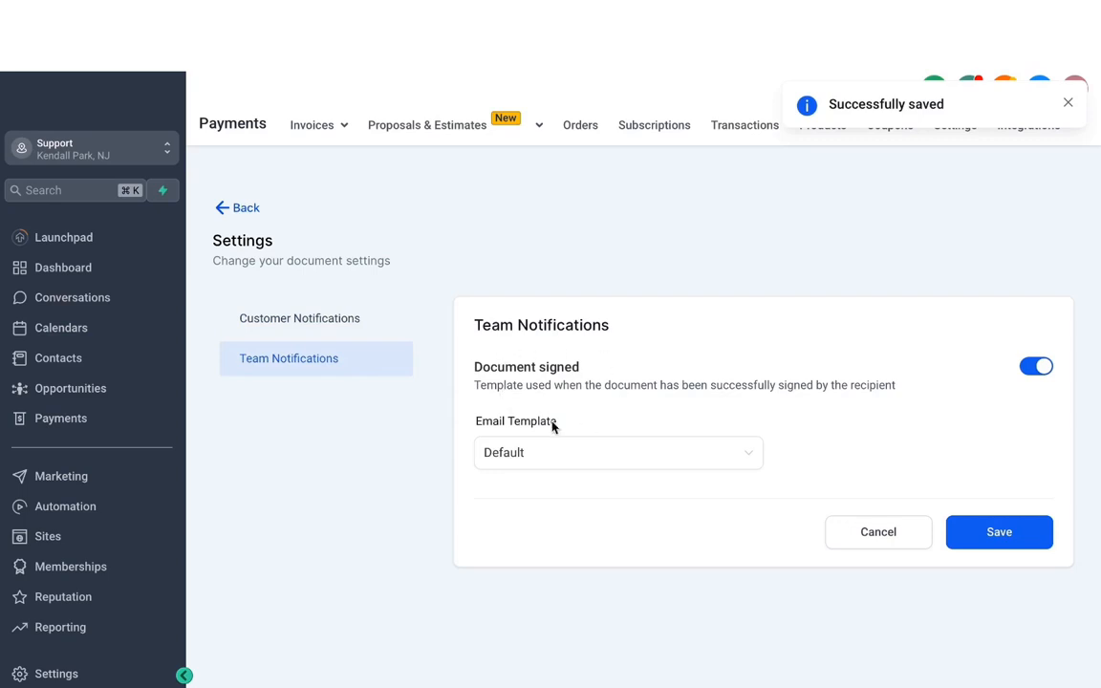
pyautogui.moveTo(421, 127)
pyautogui.click(435, 163)
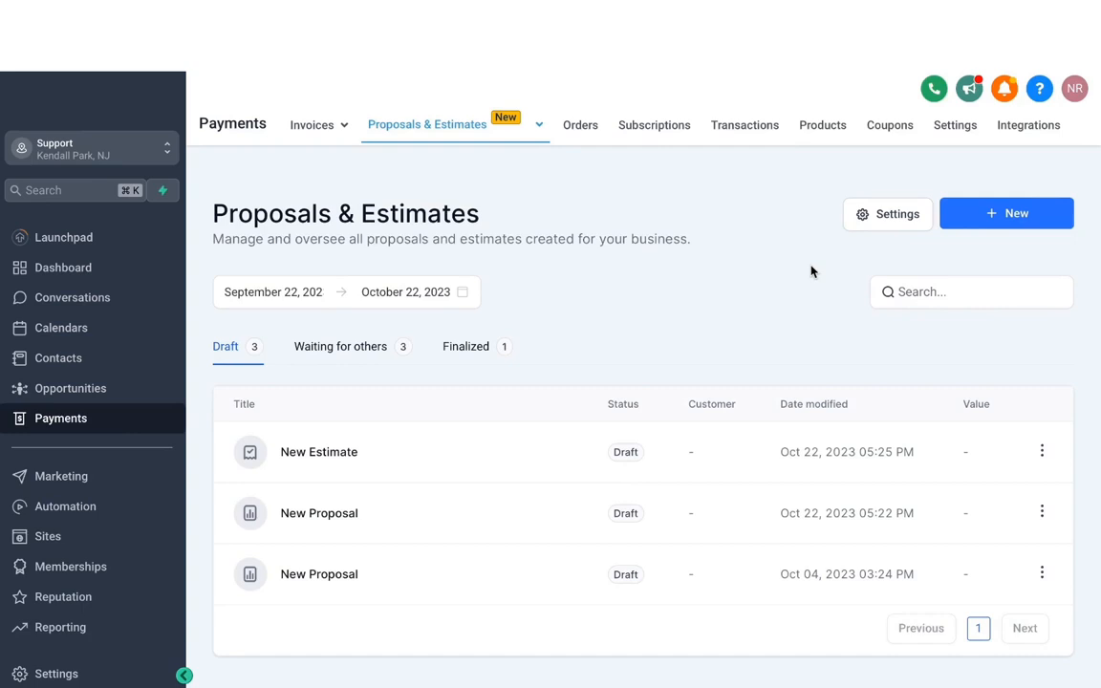
# Create a document from the MARKETING AUTOMATION TEMPLATE proposal template and return to the proposals and estimates list.
pyautogui.moveTo(449, 134)
pyautogui.click(428, 192)
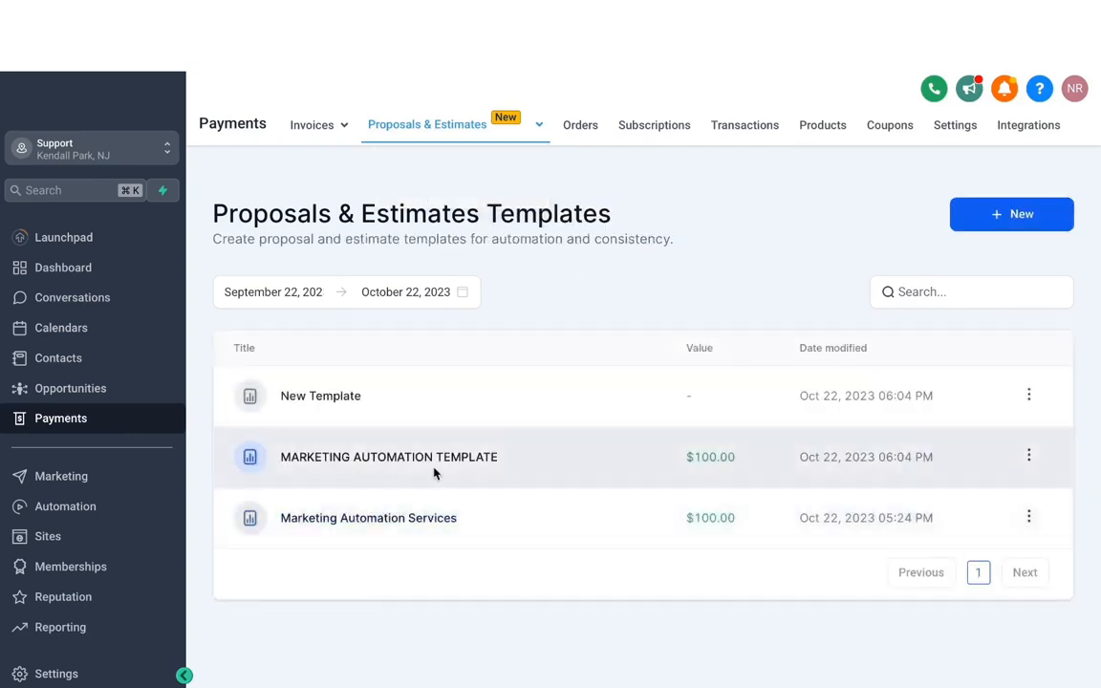
pyautogui.click(1028, 457)
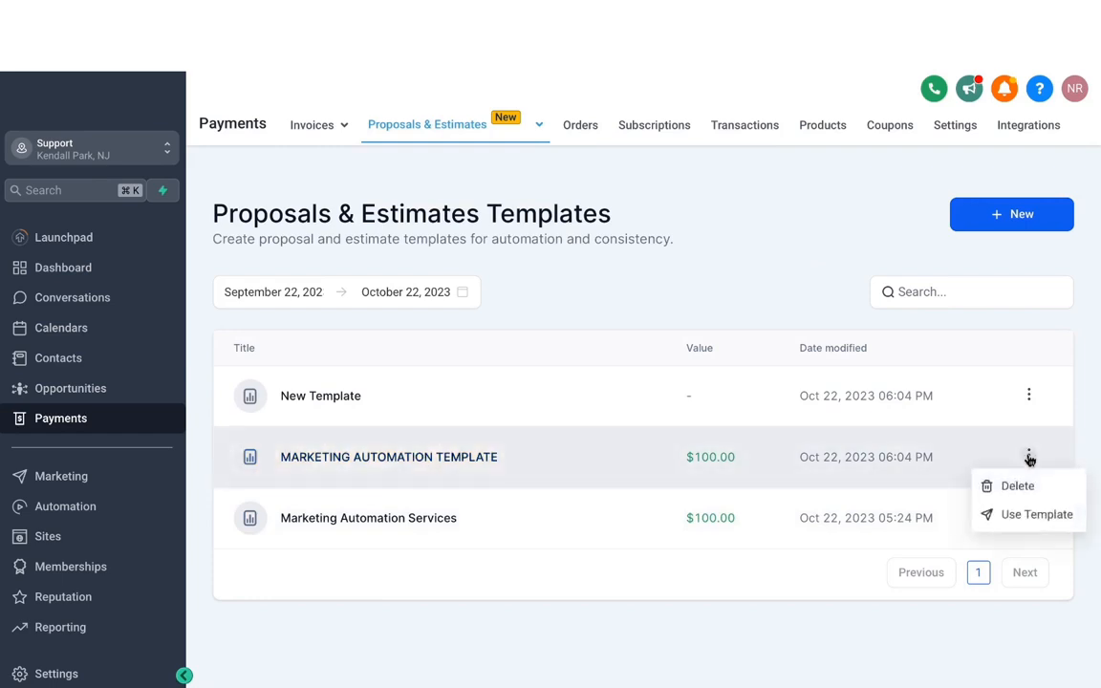
pyautogui.click(1030, 521)
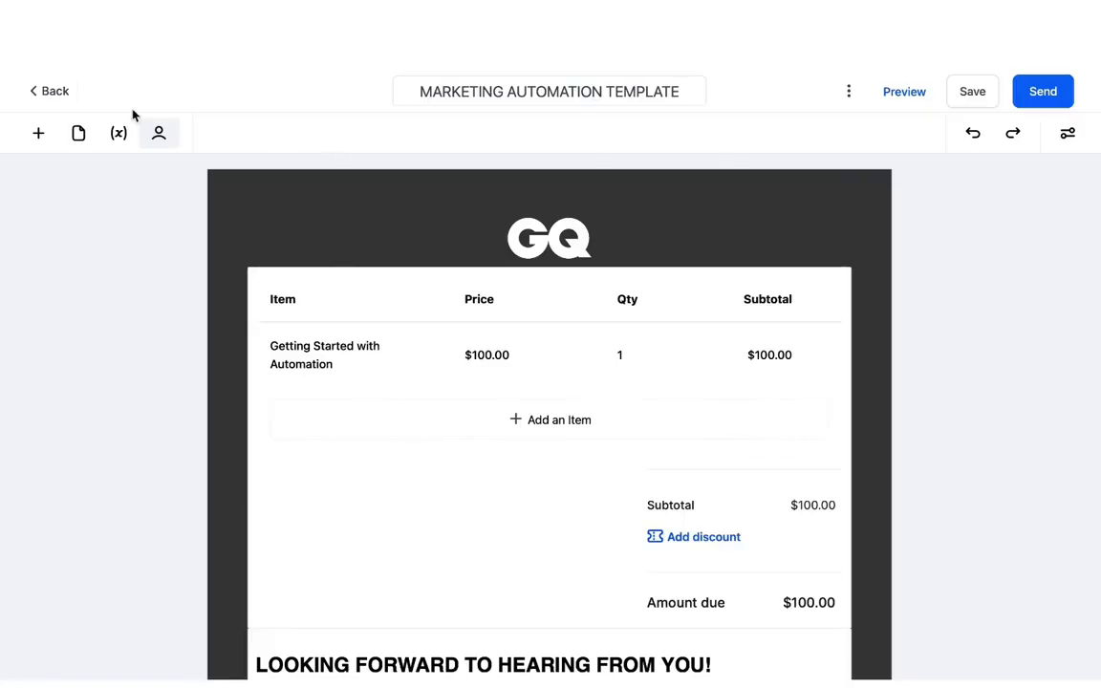
pyautogui.click(54, 88)
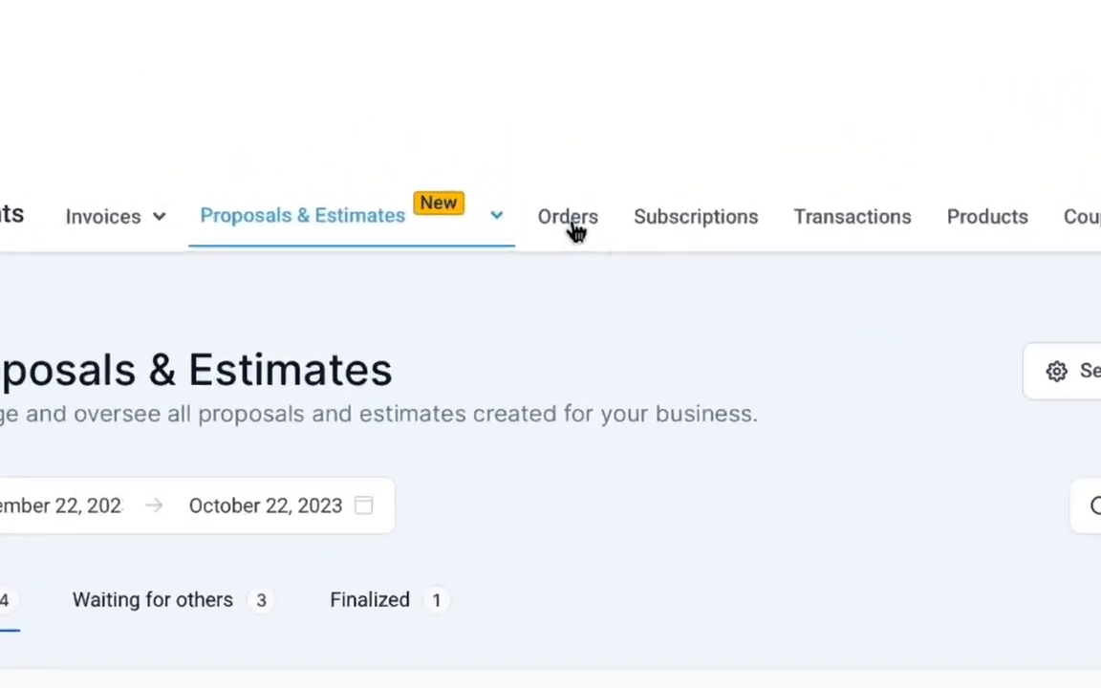
# Look through the orders, products, subscriptions and transactions pages of the payments area.
pyautogui.click(583, 129)
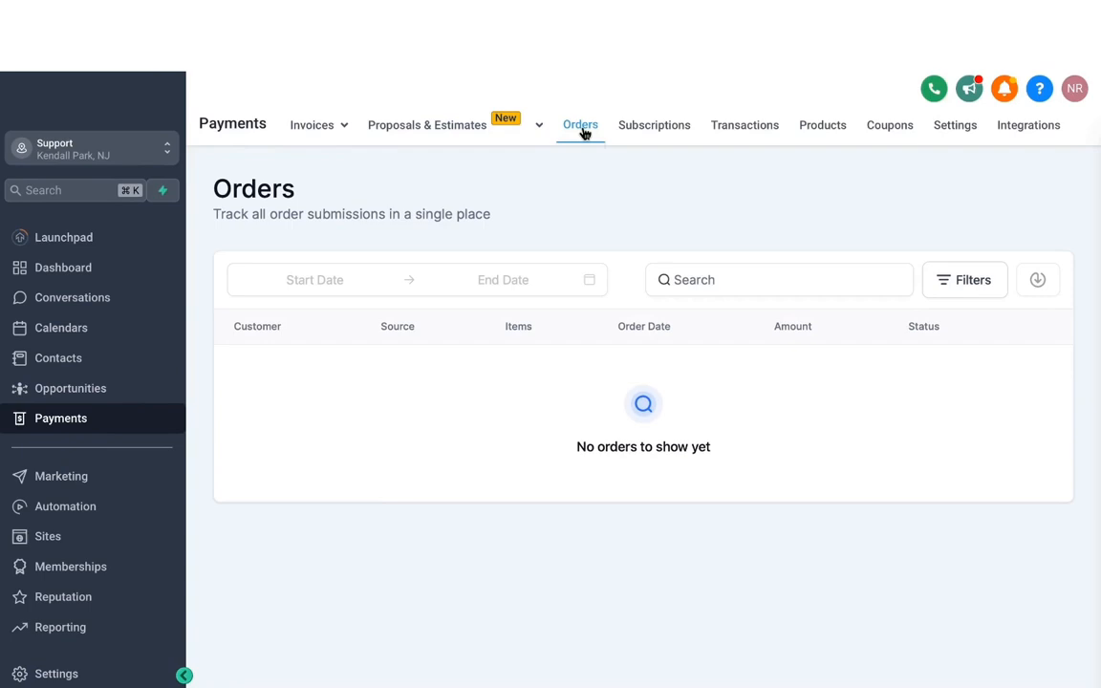
pyautogui.click(838, 128)
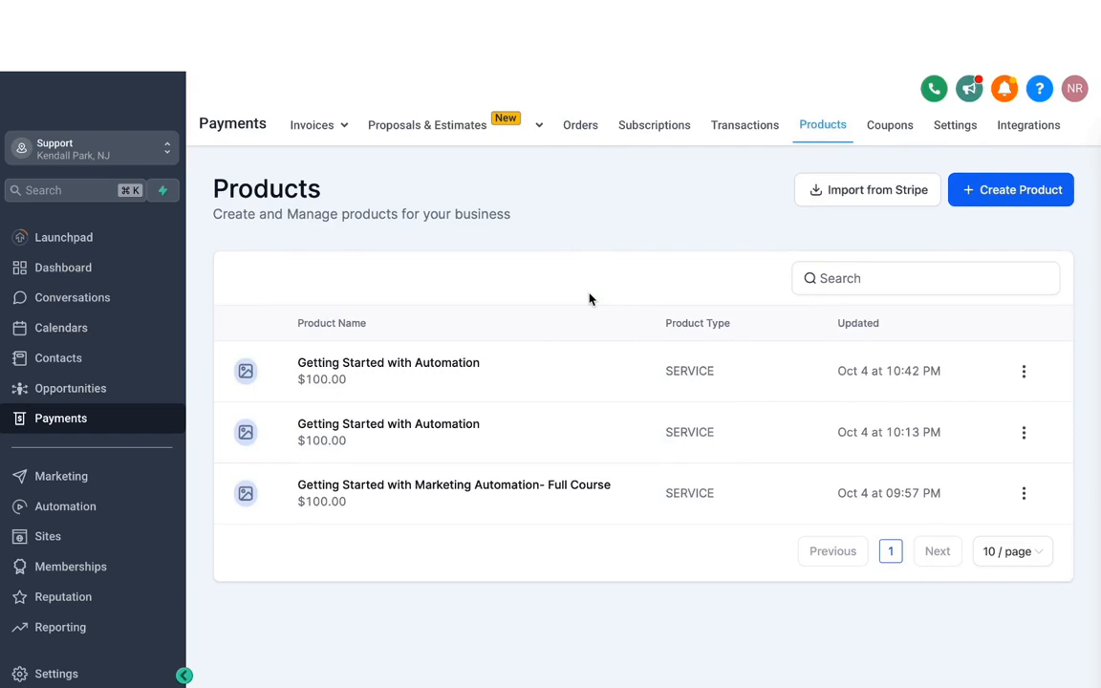
pyautogui.click(583, 132)
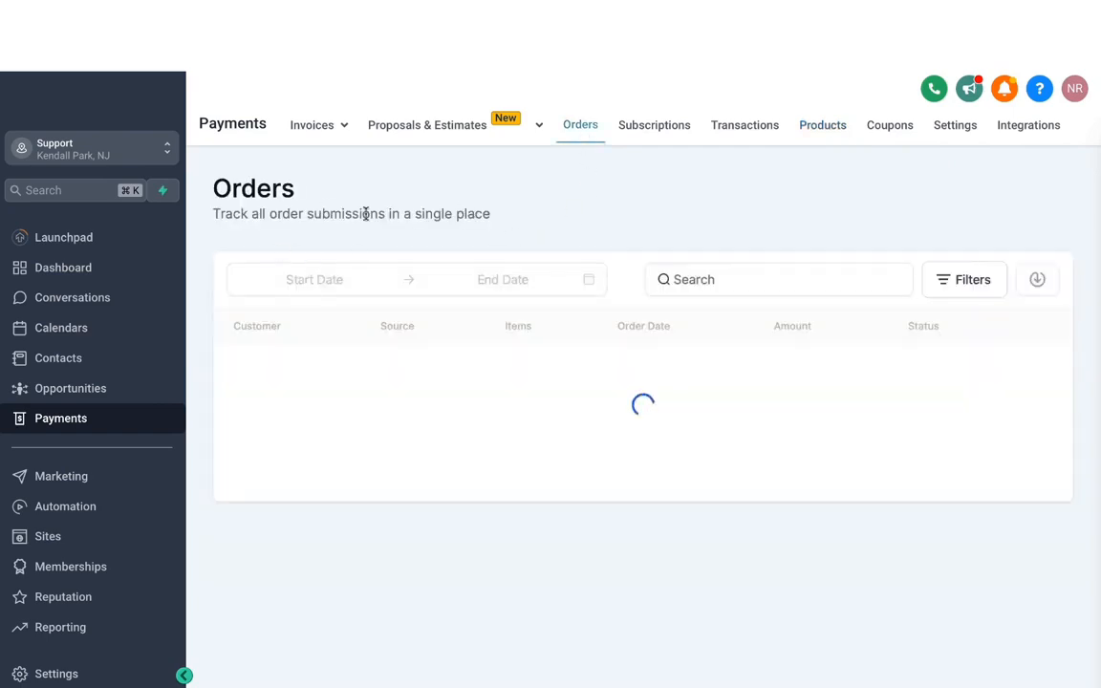
pyautogui.click(654, 125)
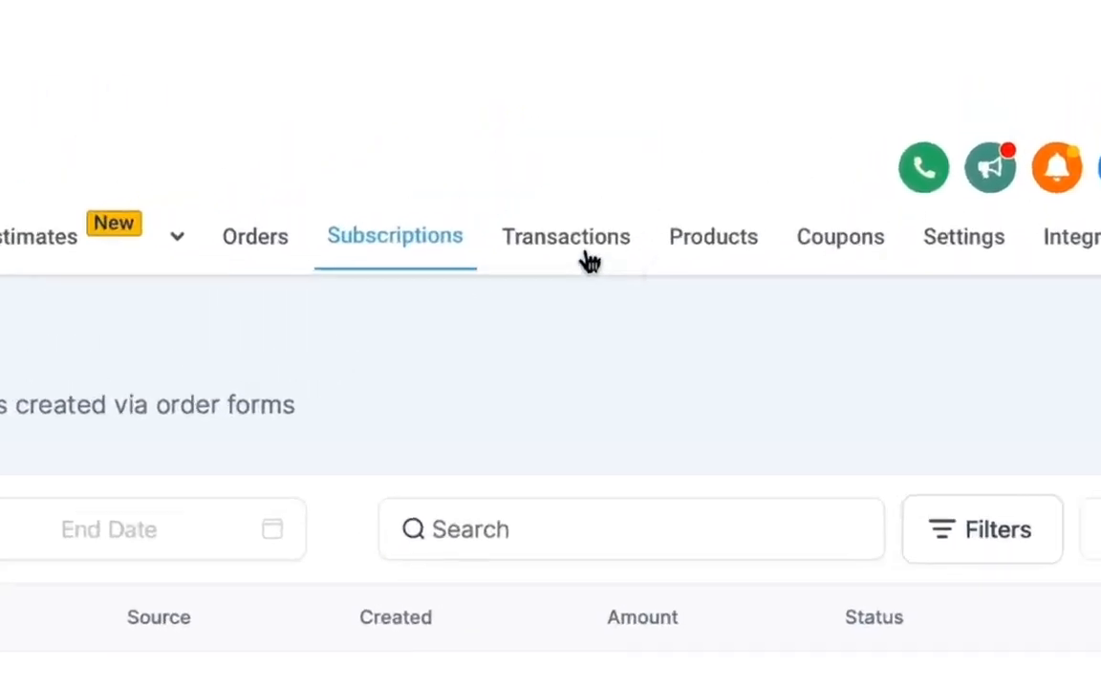
pyautogui.click(745, 125)
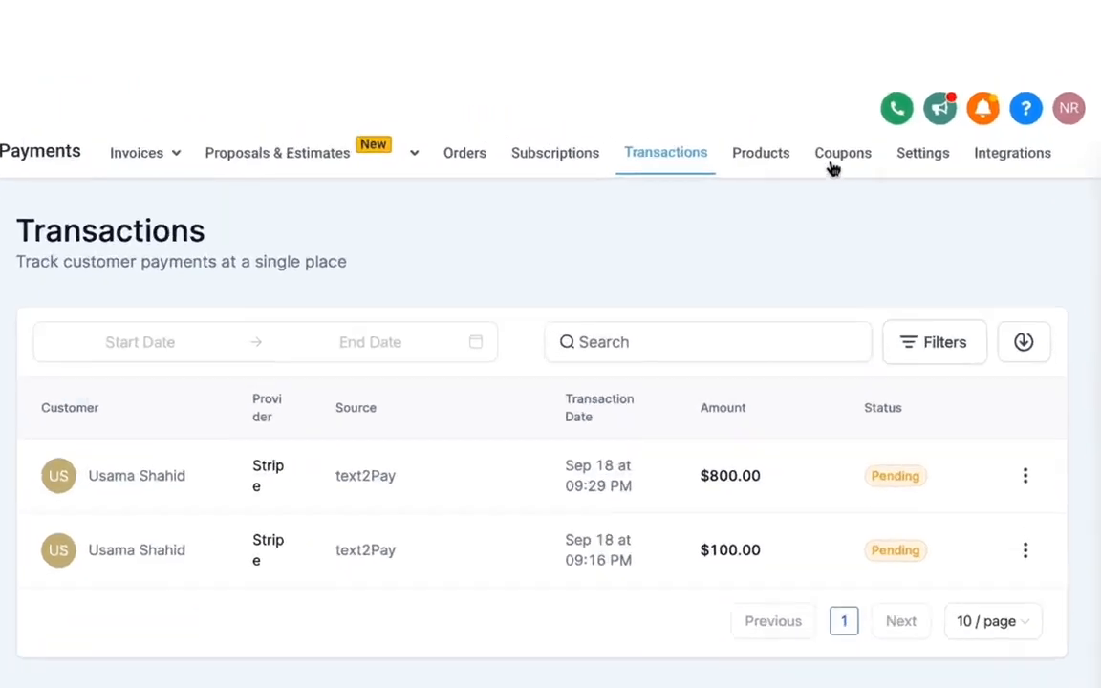
# Start a new coupon named CHRISTMAS DISCOUNT with the coupon code CD20.
pyautogui.click(891, 128)
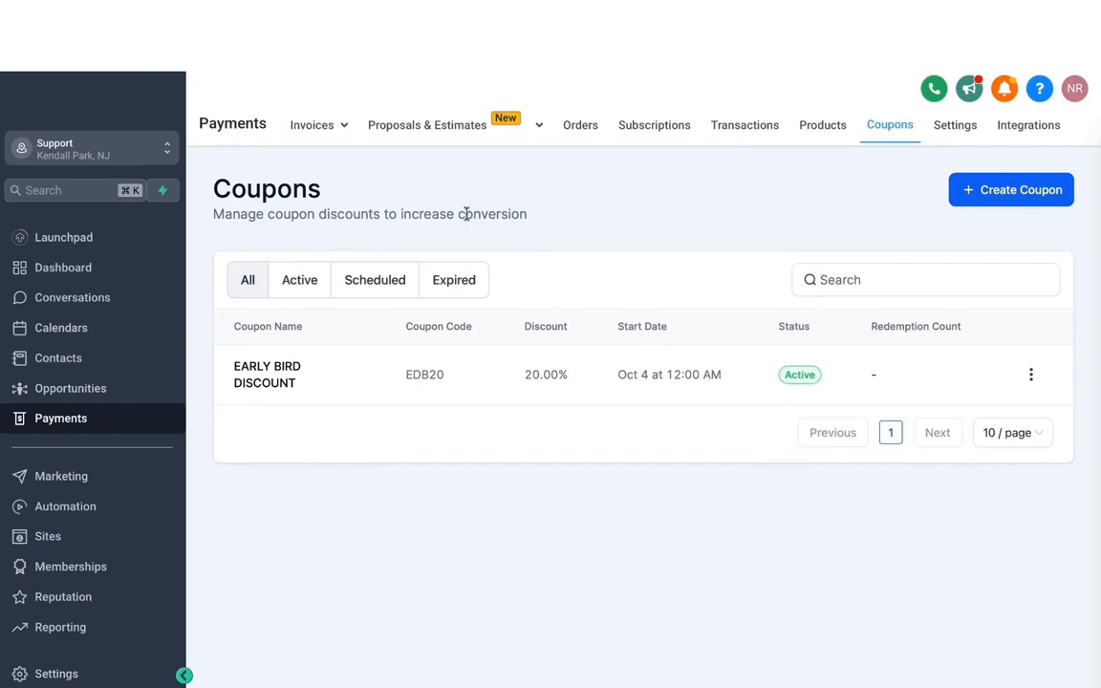
pyautogui.click(989, 197)
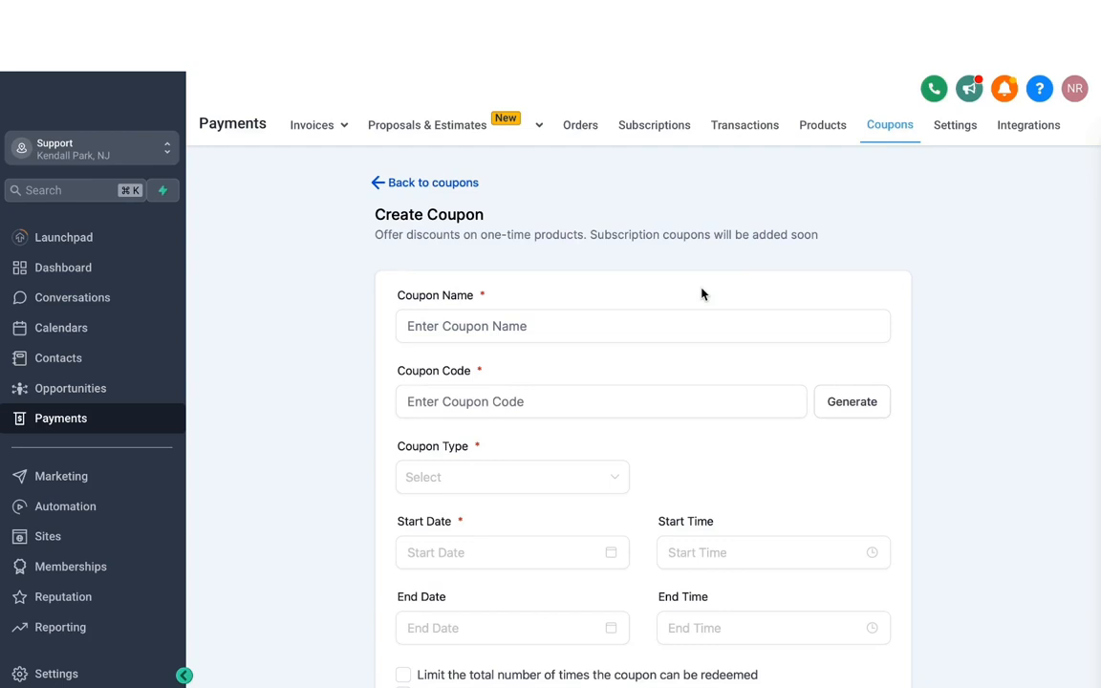
pyautogui.scroll(-1, 466, 221)
pyautogui.scroll(-1, 501, 228)
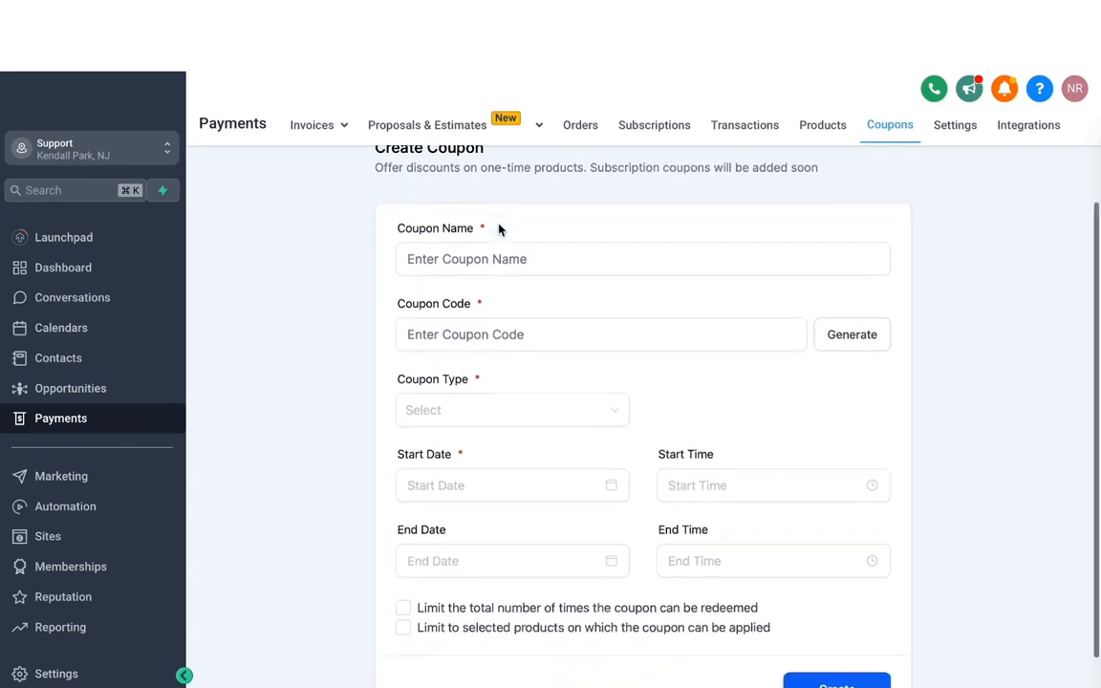
pyautogui.click(468, 256)
pyautogui.write('C')
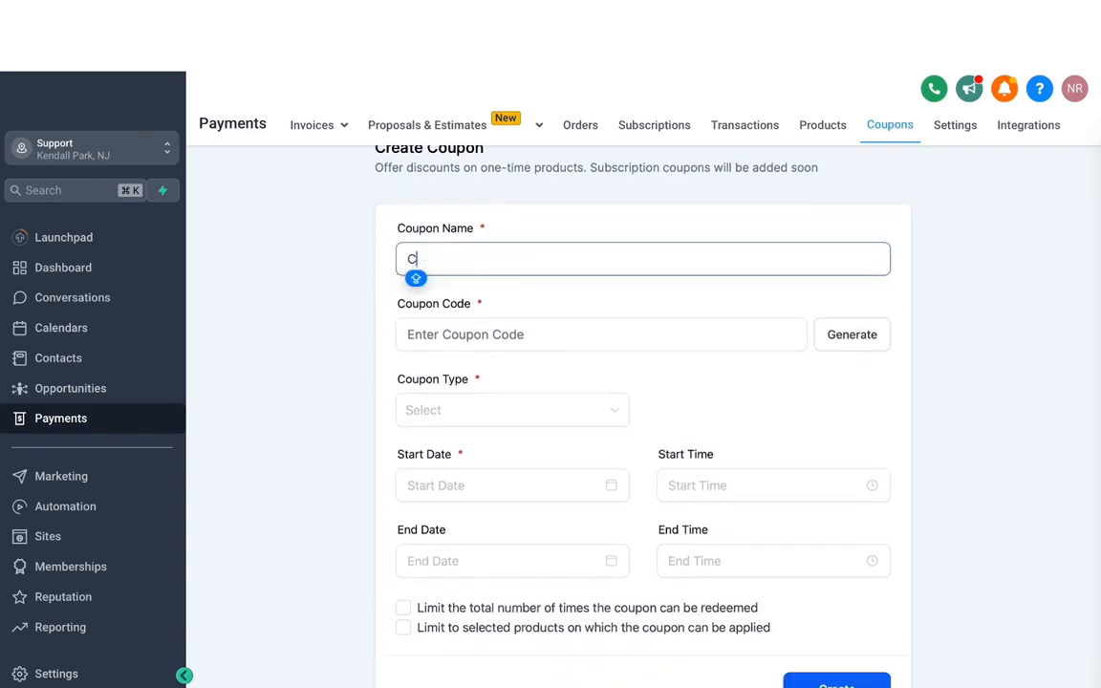
pyautogui.write('HRISTMAS DISCOUNT')
pyautogui.press('Tab')
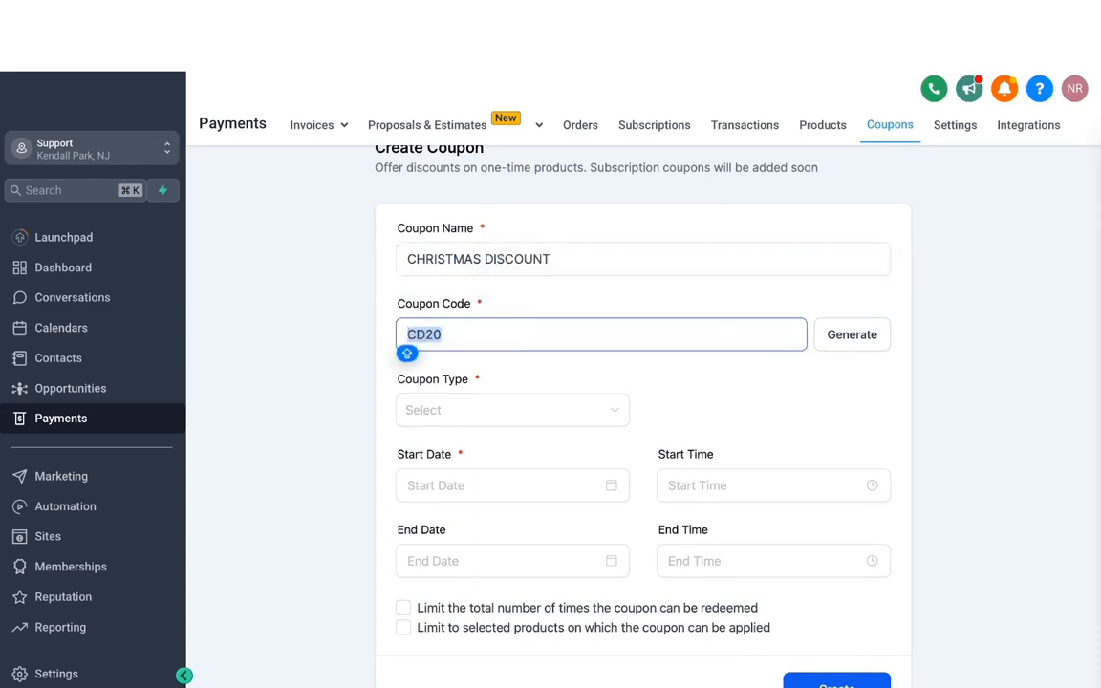
pyautogui.write('CD20')
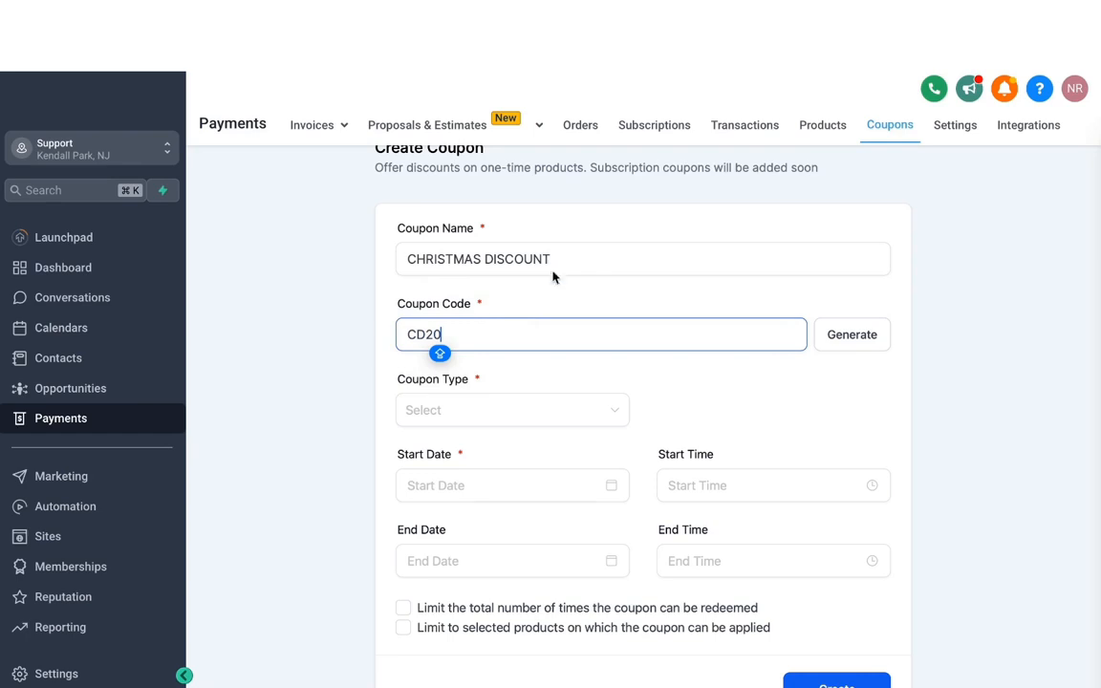
# Make it a percentage coupon offering a 20% discount, starting on October 22, 2023.
pyautogui.scroll(-1, 574, 268)
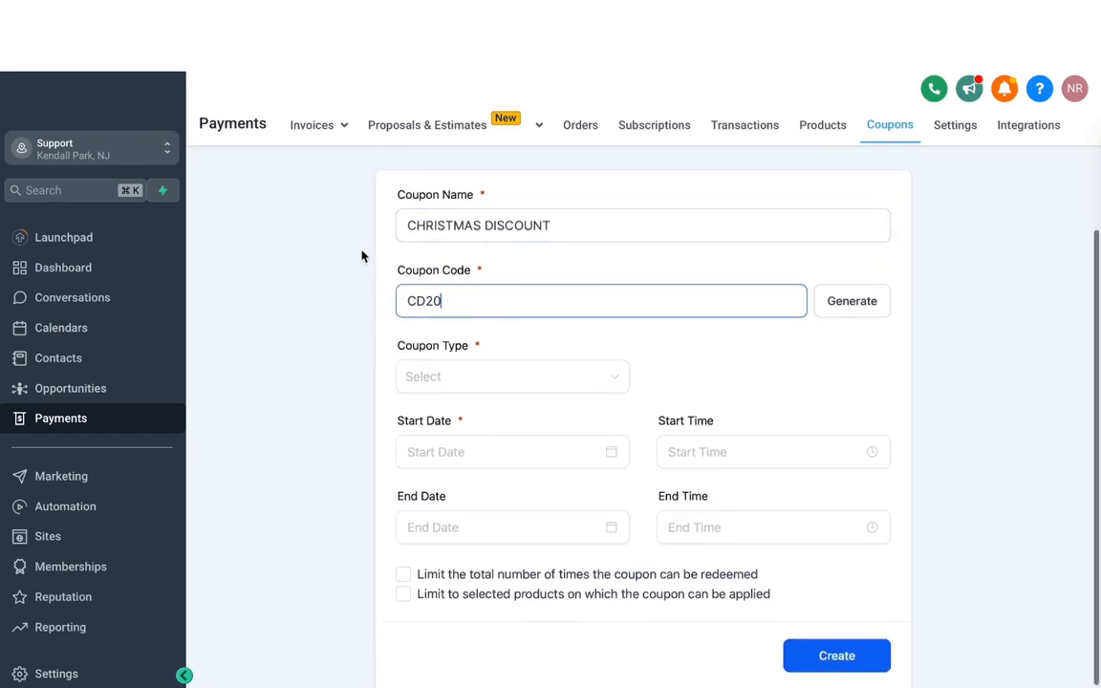
pyautogui.click(468, 379)
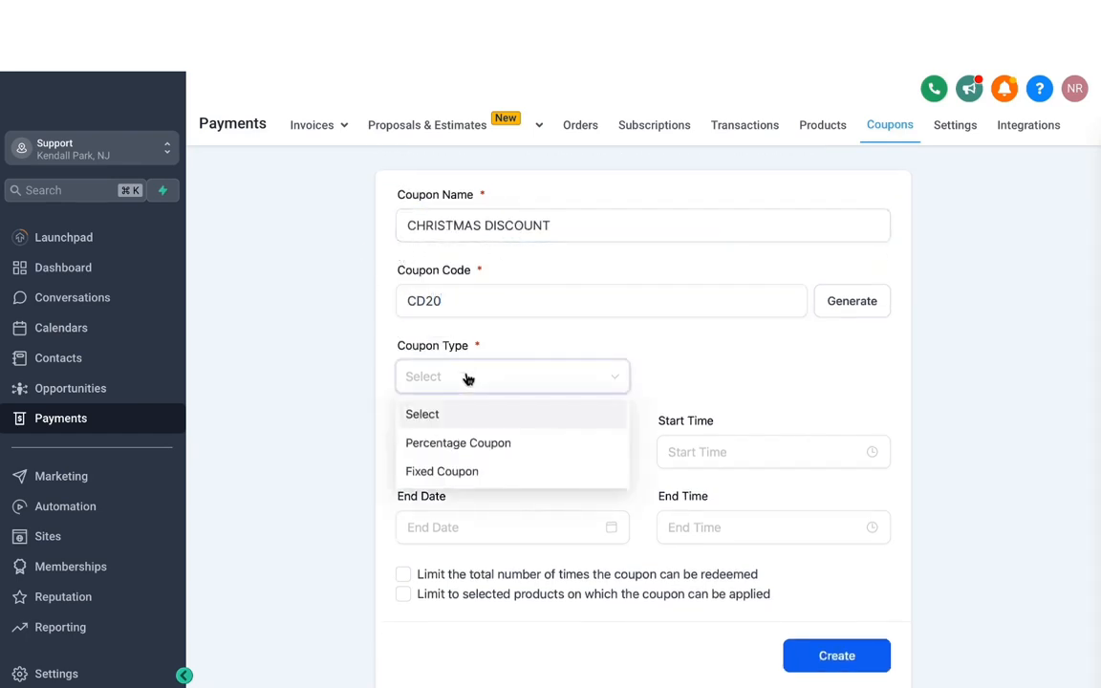
pyautogui.click(455, 446)
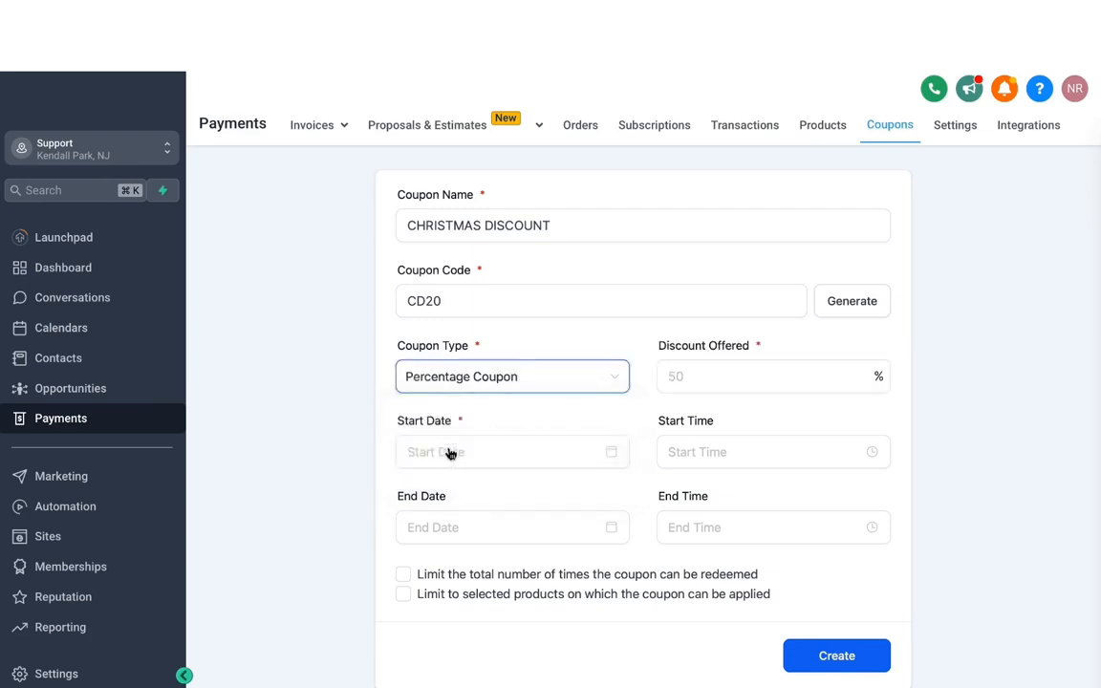
pyautogui.click(697, 376)
pyautogui.write('20')
pyautogui.click(484, 403)
pyautogui.scroll(-1, 484, 404)
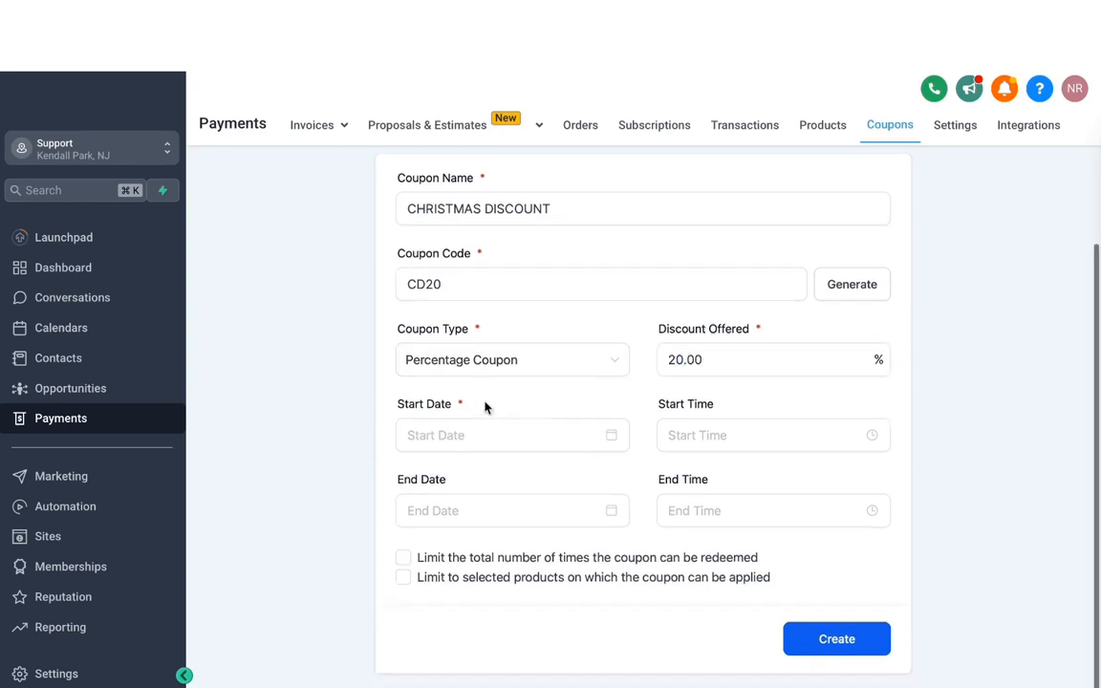
pyautogui.click(438, 433)
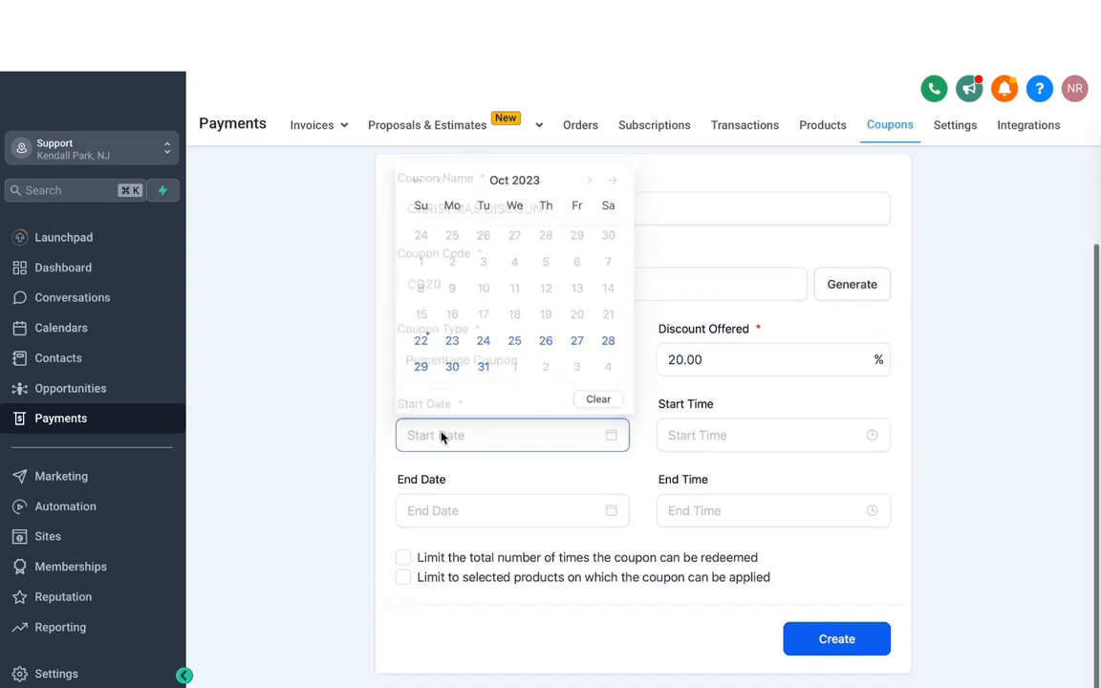
pyautogui.click(423, 342)
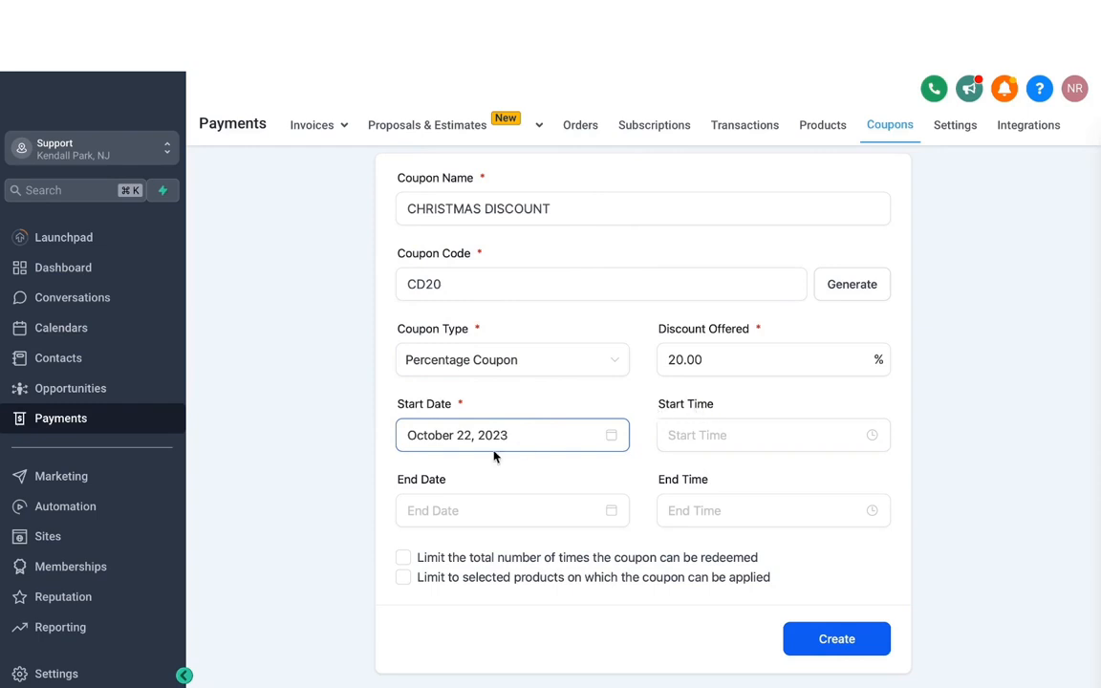
# Limit the total number of times the coupon can be redeemed to 50.
pyautogui.click(403, 559)
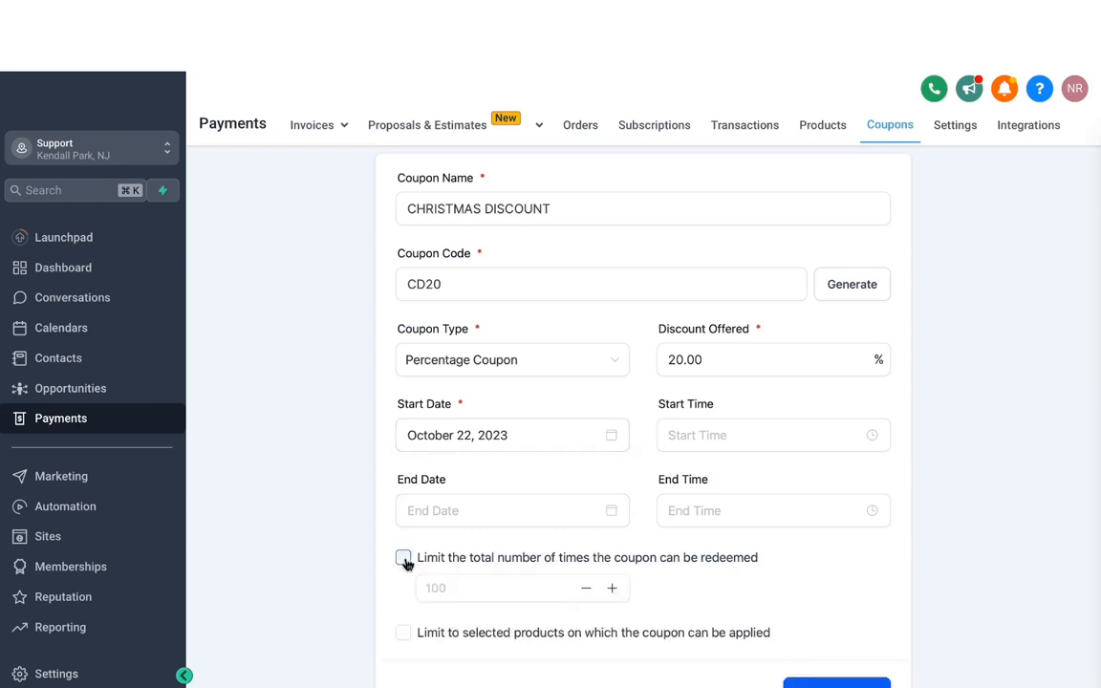
pyautogui.scroll(-1, 543, 497)
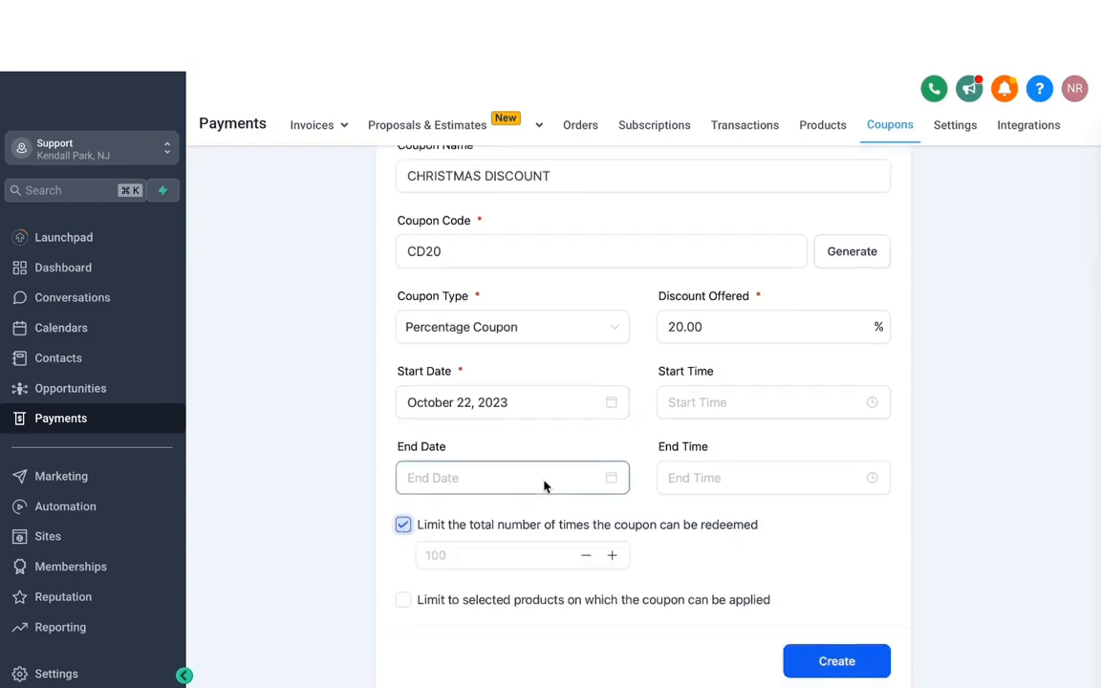
pyautogui.click(472, 553)
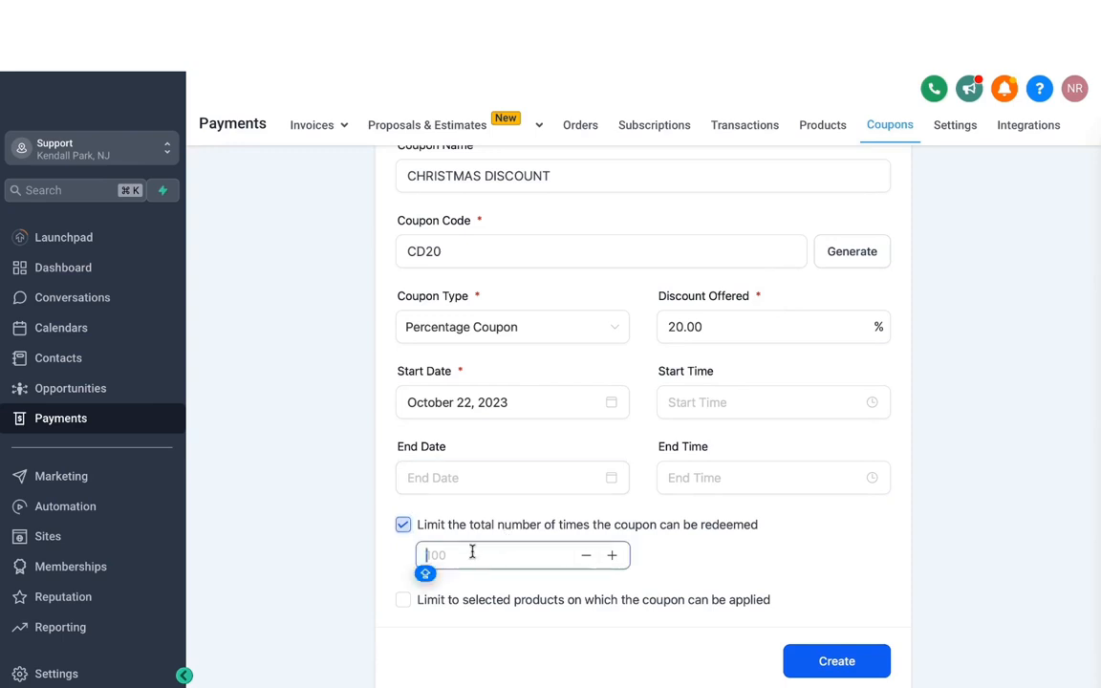
pyautogui.write('50')
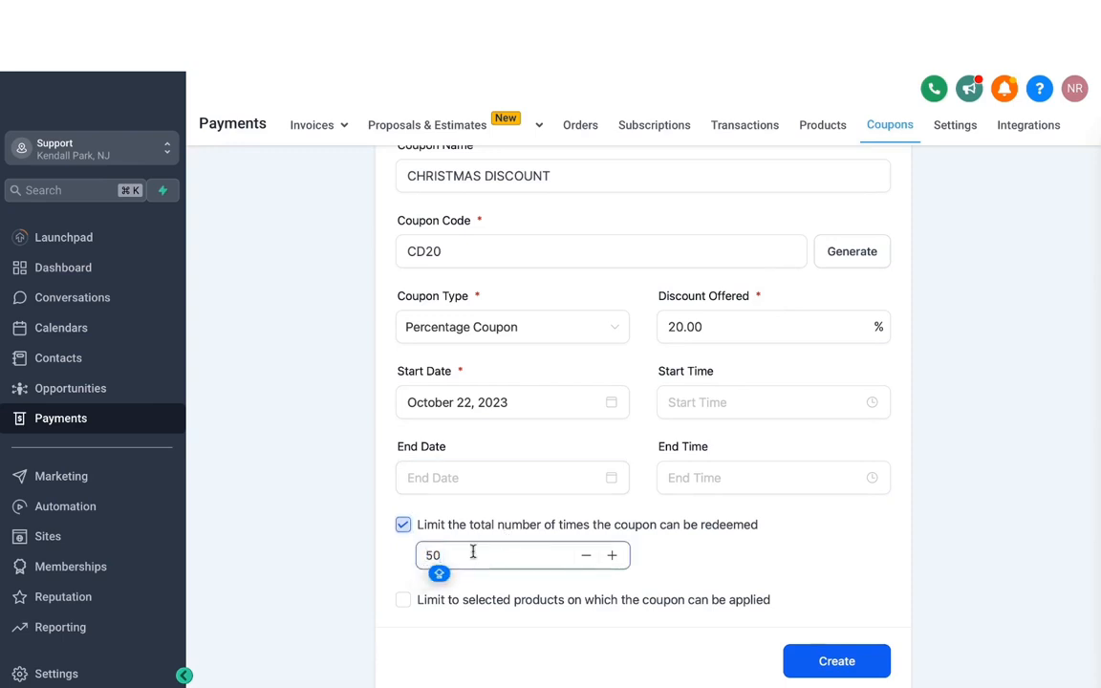
# Restrict the coupon to the first Getting Started with Automation product and create it.
pyautogui.scroll(-1, 473, 553)
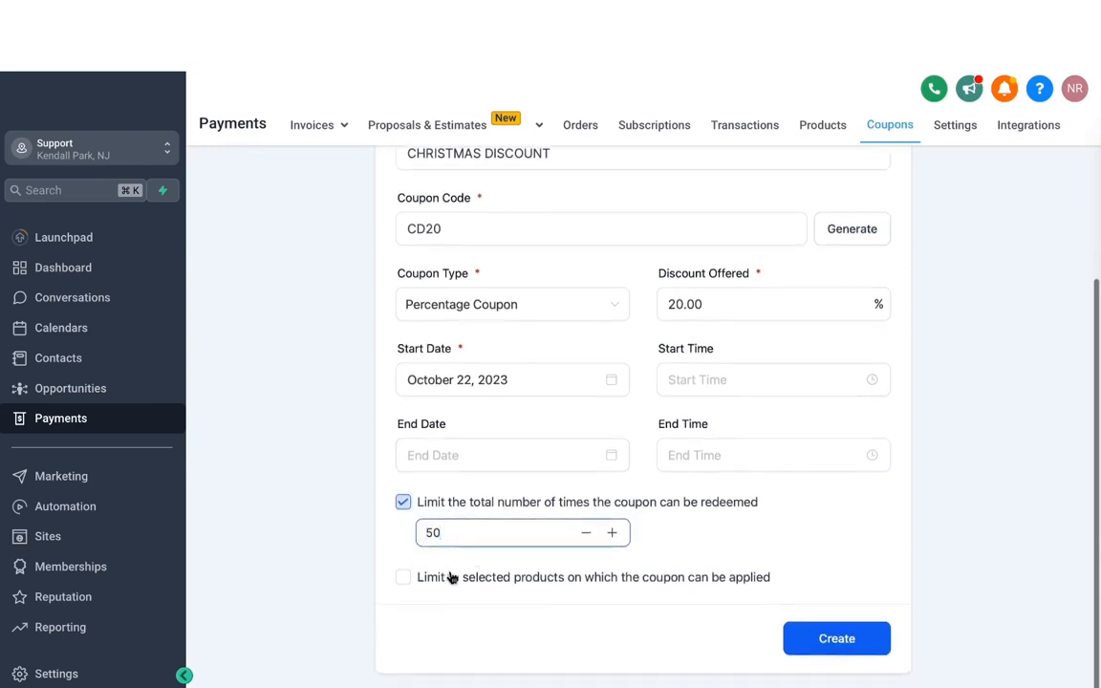
pyautogui.click(404, 577)
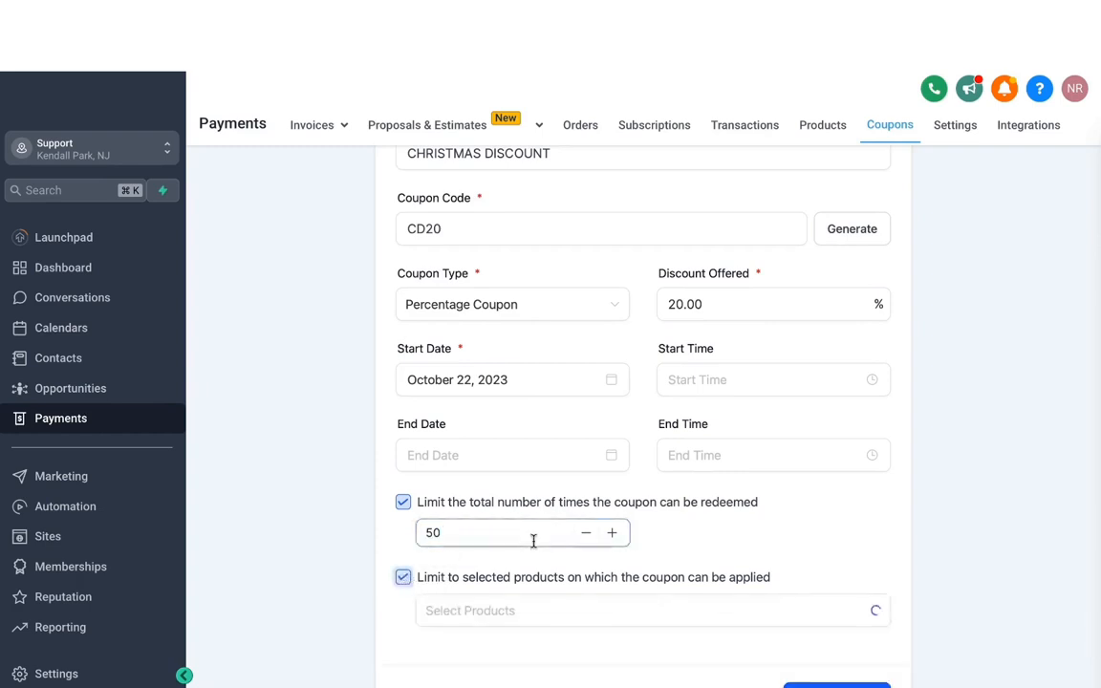
pyautogui.scroll(-1, 533, 538)
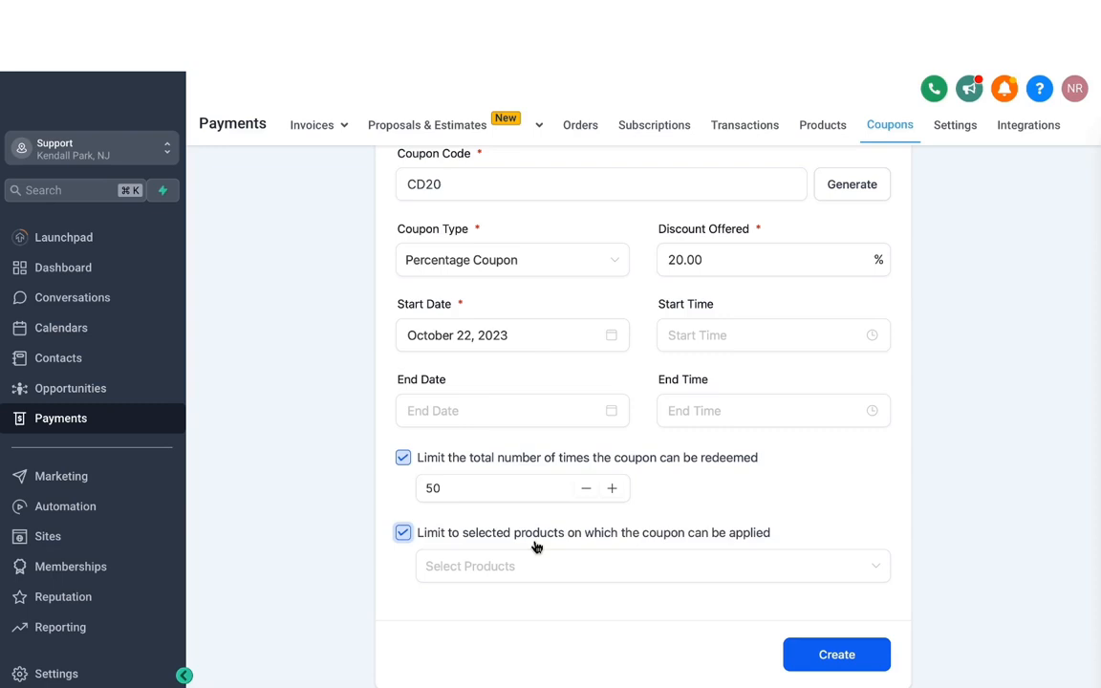
pyautogui.click(516, 566)
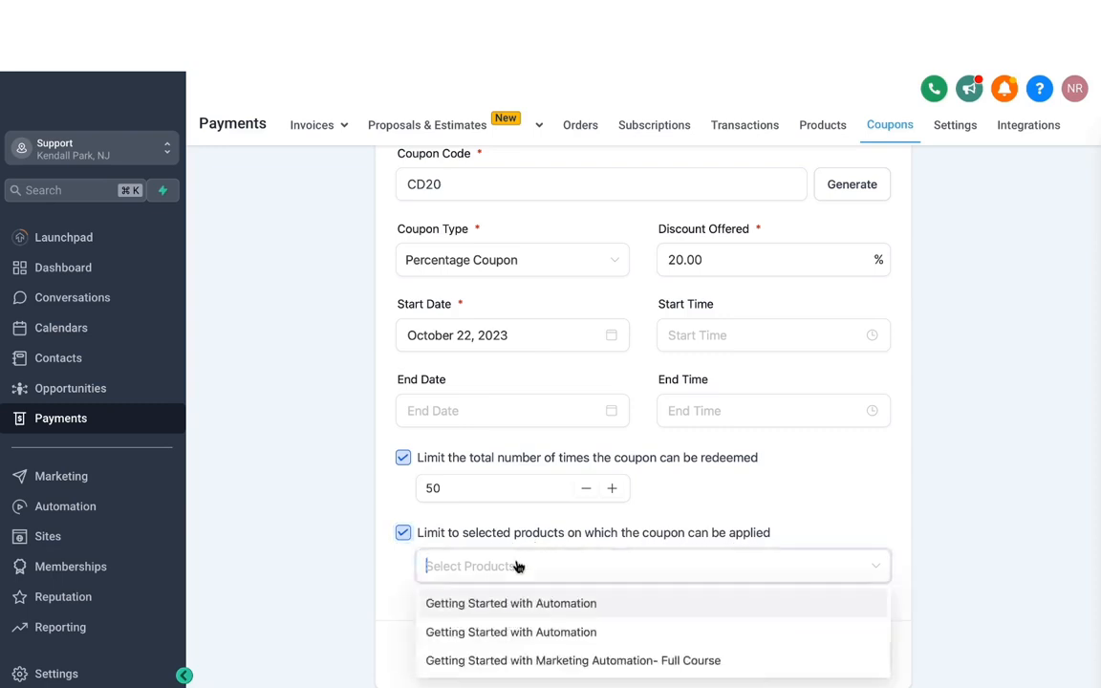
pyautogui.scroll(-1, 517, 565)
pyautogui.click(532, 586)
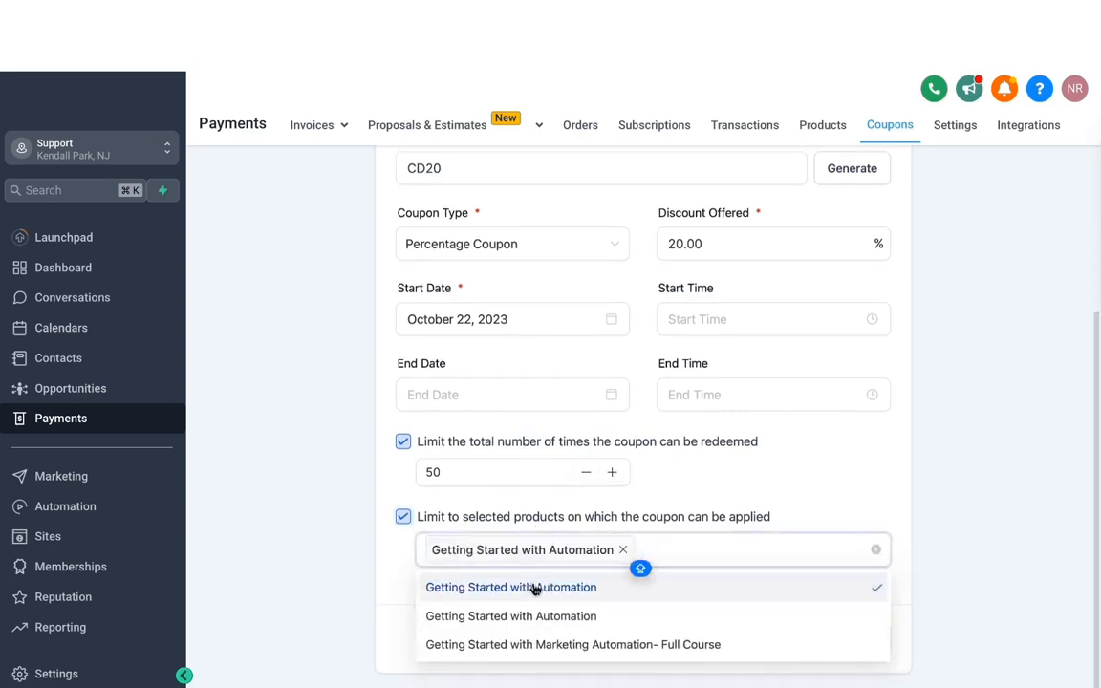
pyautogui.click(815, 497)
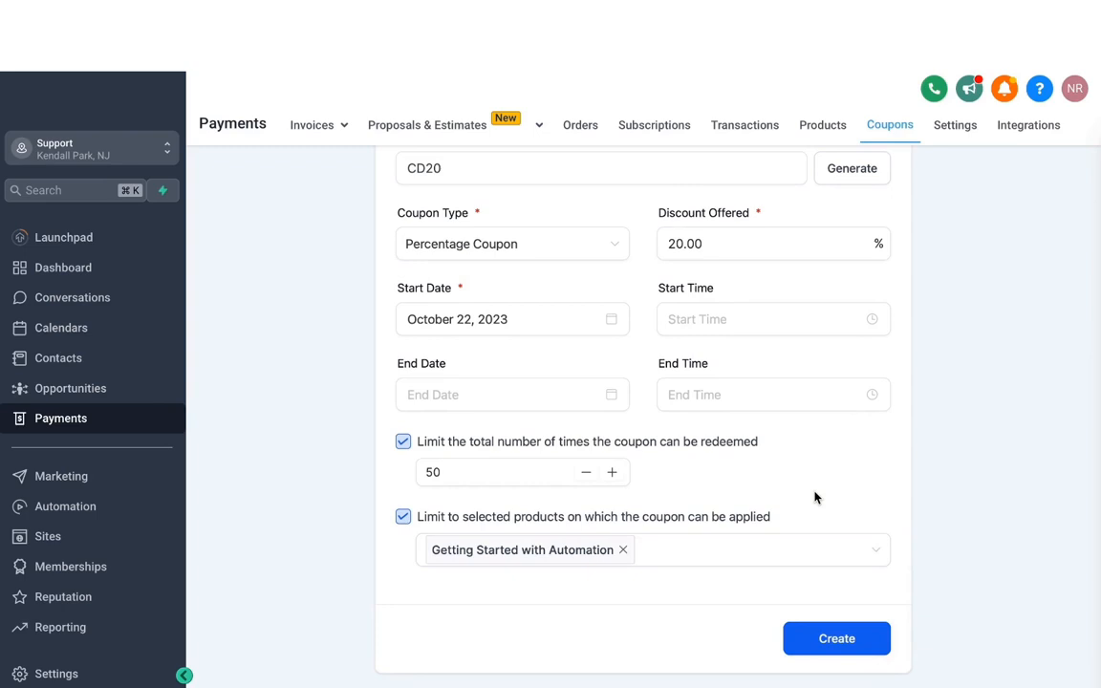
pyautogui.scroll(2, 823, 447)
pyautogui.scroll(-2, 824, 447)
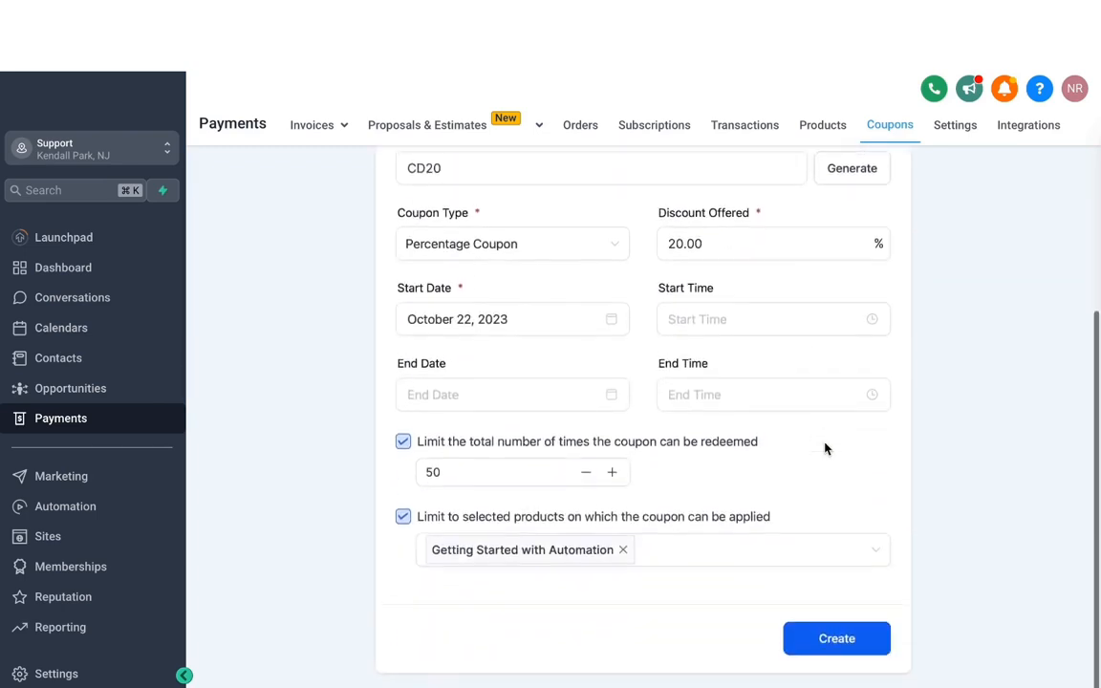
pyautogui.click(835, 638)
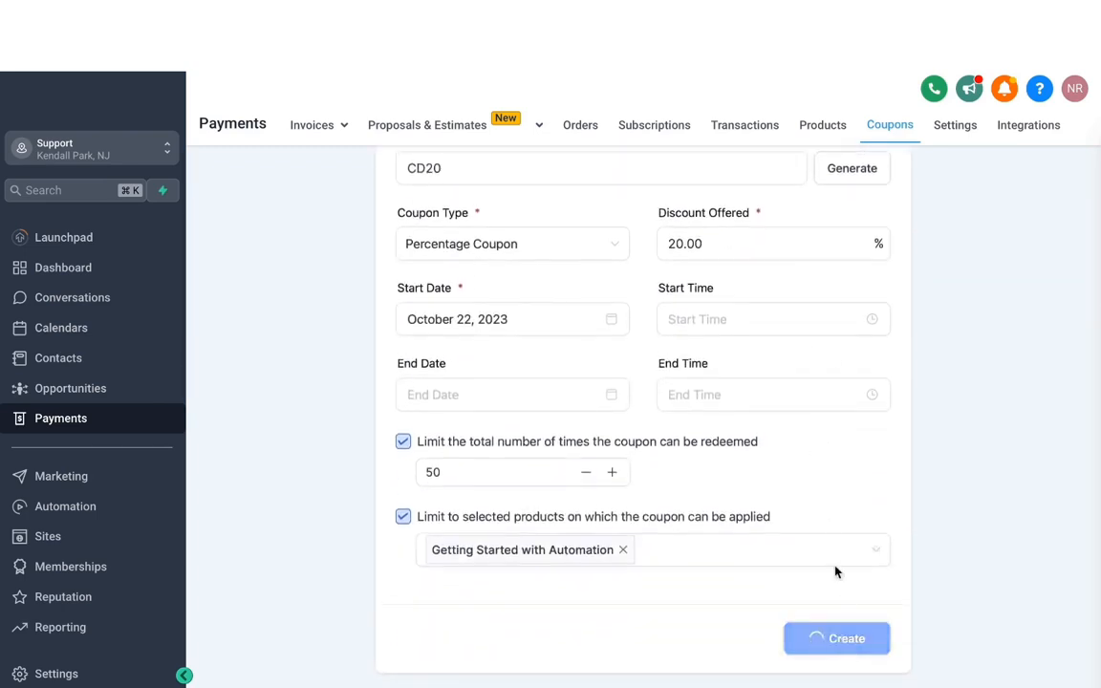